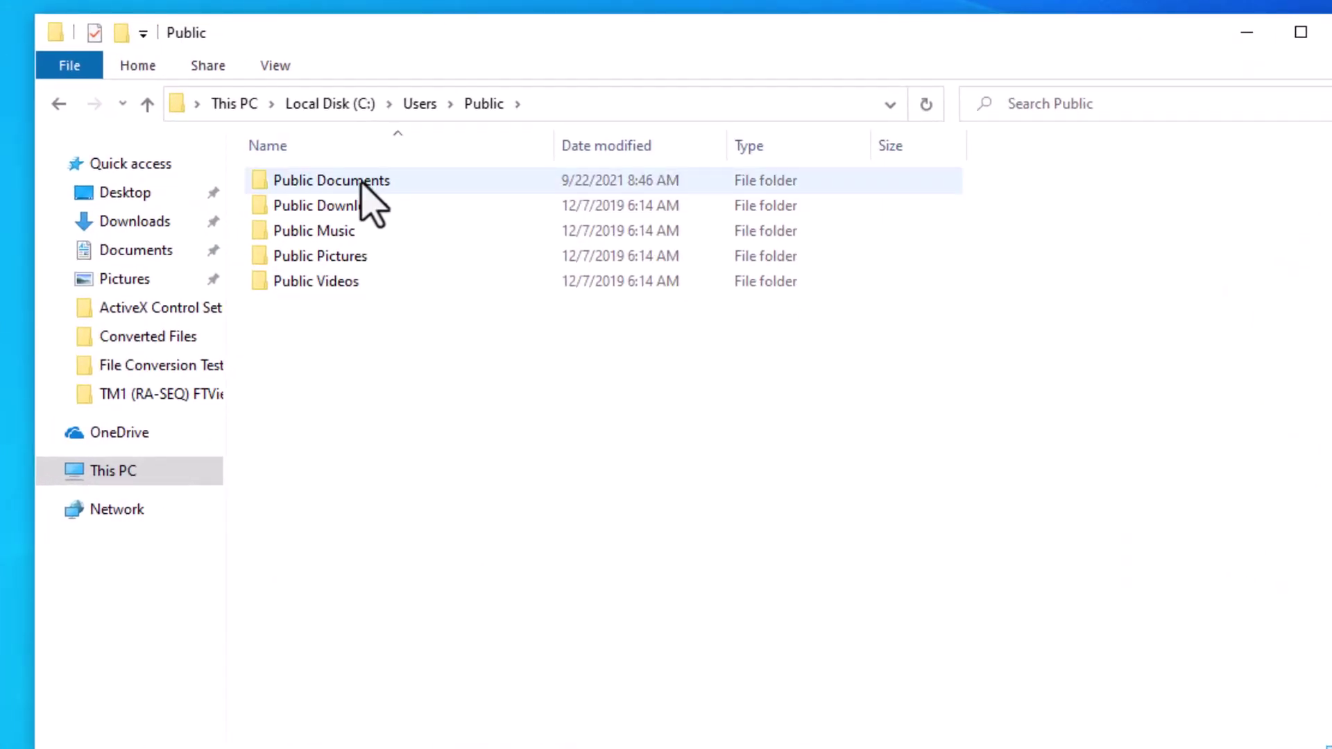
- Open the HMI projects folder inside Public Documents, RSView Enterprise, ME
double_click(362, 181)
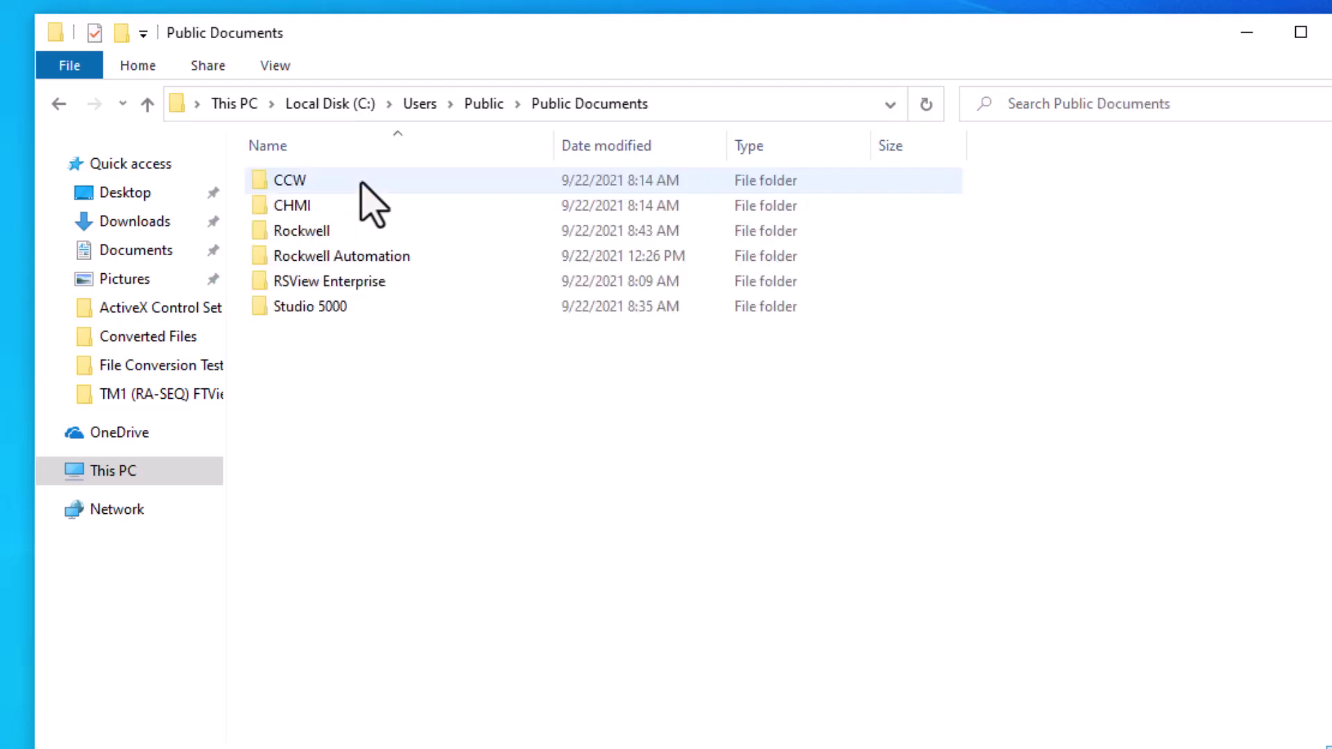
double_click(368, 282)
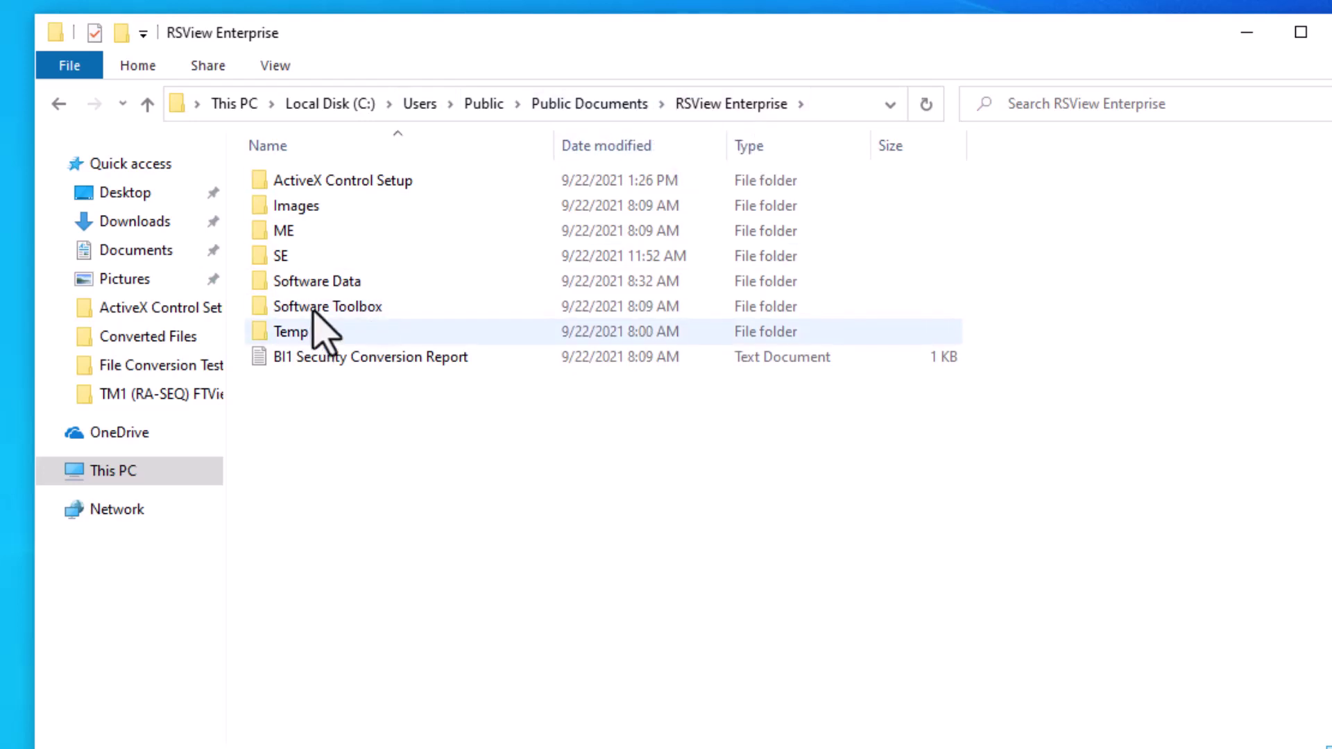
double_click(284, 236)
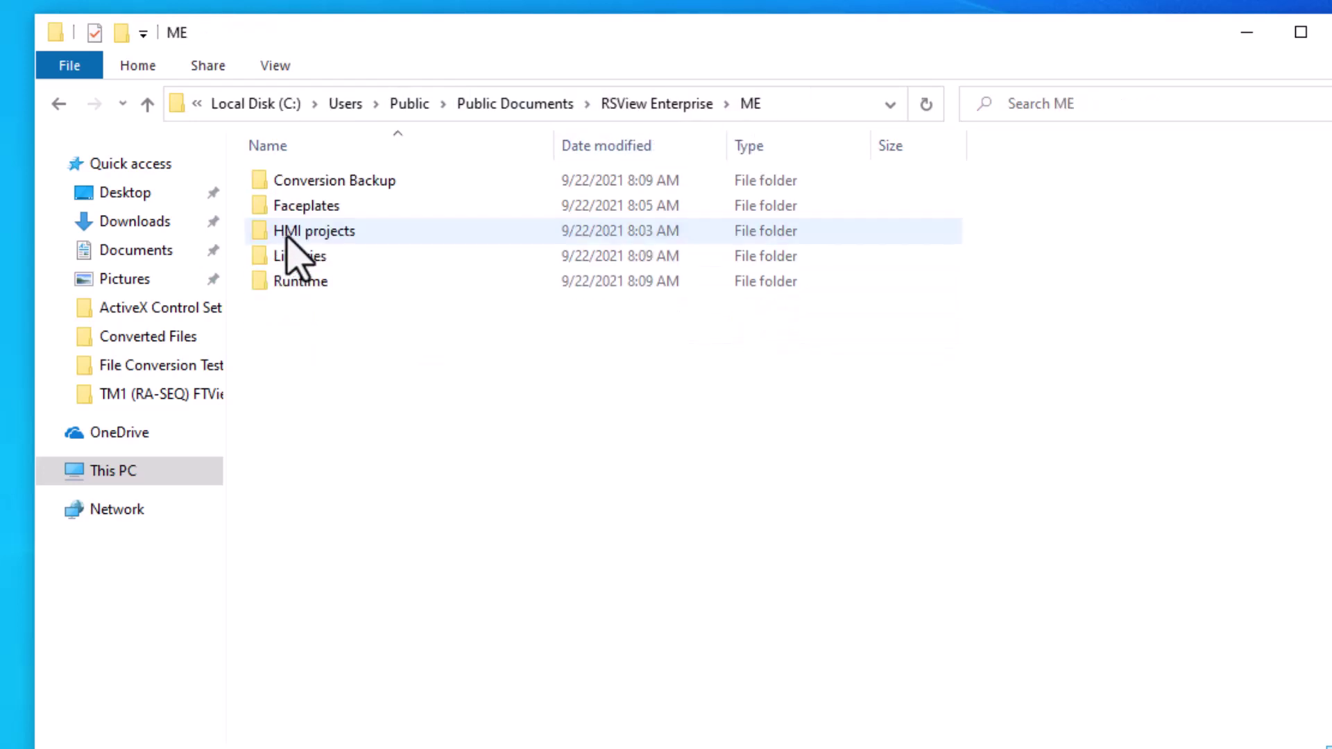
double_click(323, 233)
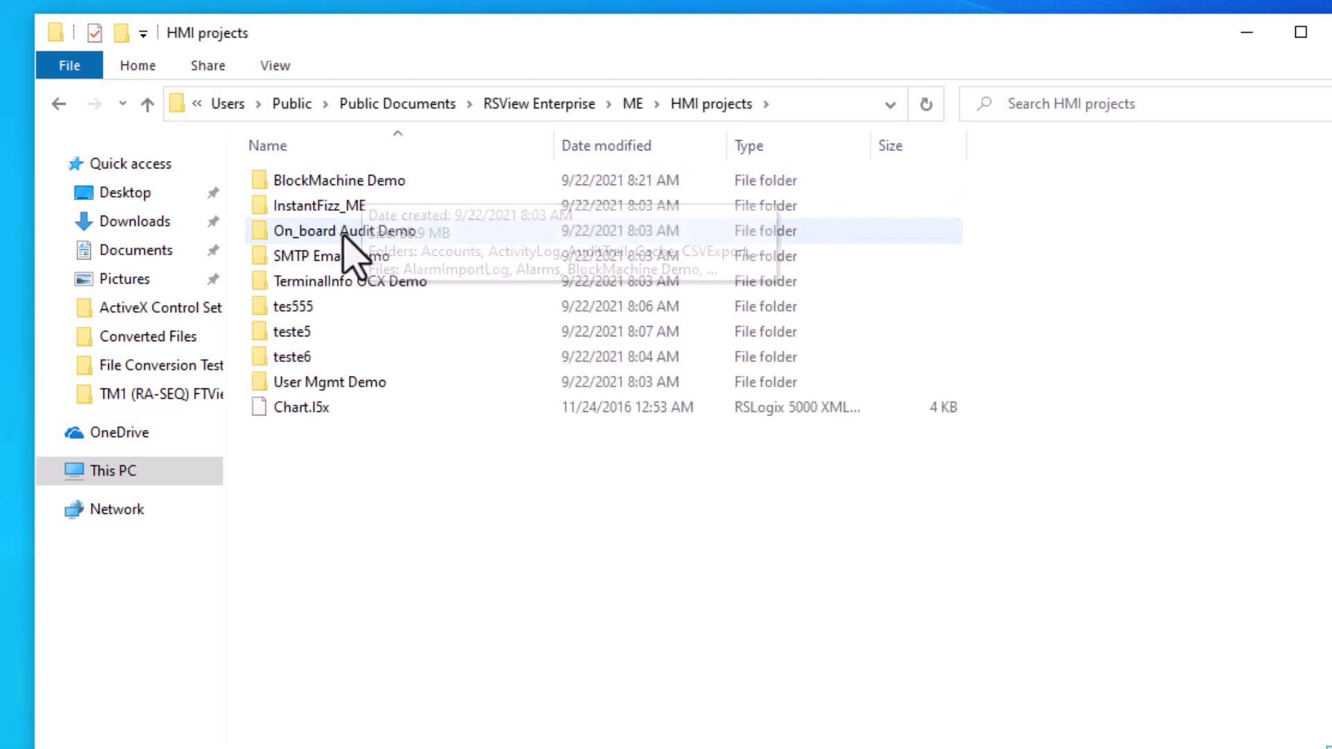
- Inspect the contents of the InstantFizz_ME project folder and return to the HMI projects folder
left_click(343, 210)
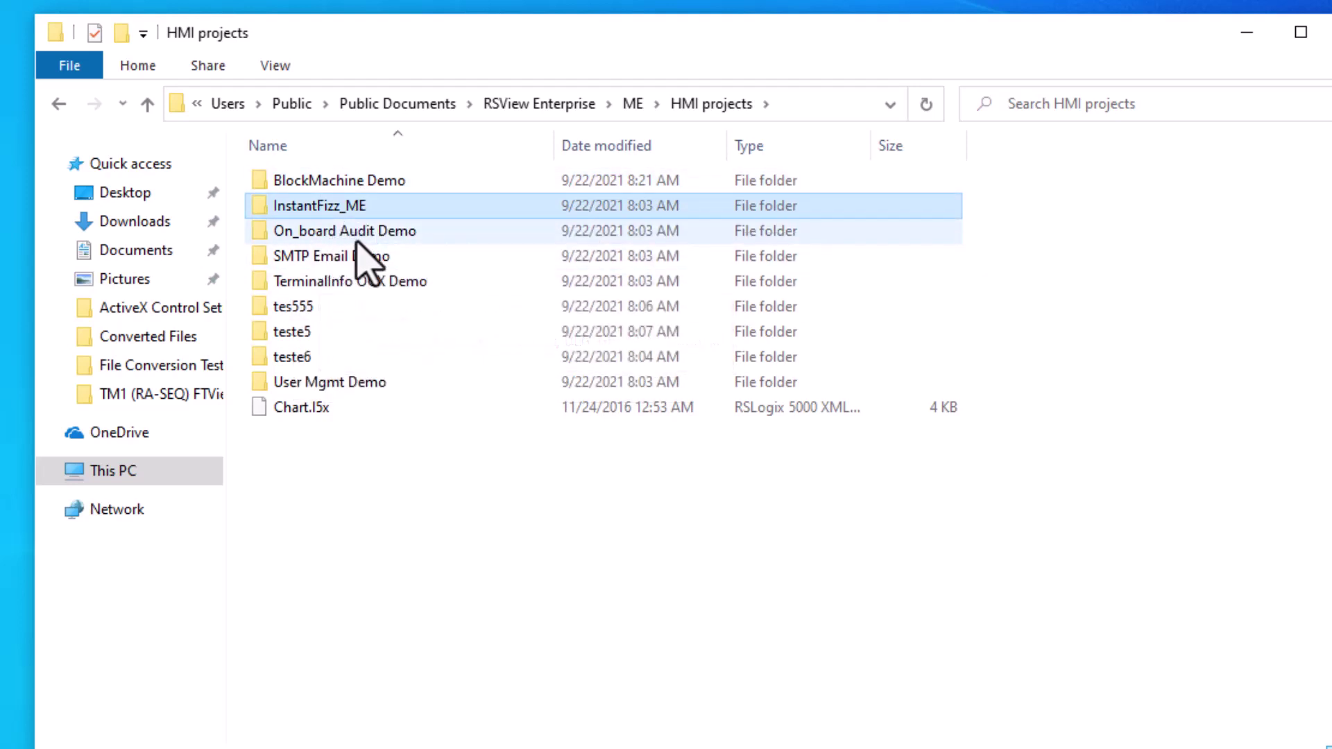
left_click(325, 210)
key("Escape")
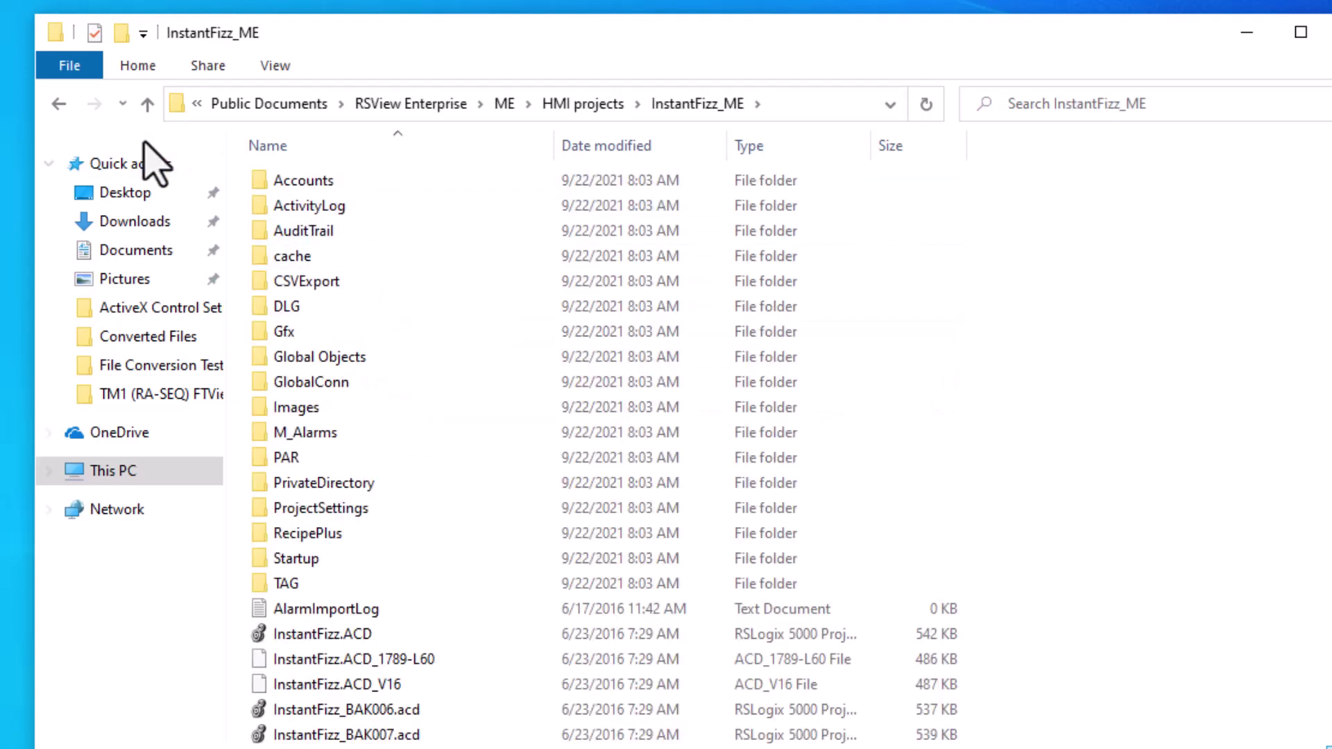
left_click(59, 104)
- Browse the Site Edition project folders in HMI Projects under RSView Enterprise, SE, and return to the SE folder
left_click(573, 104)
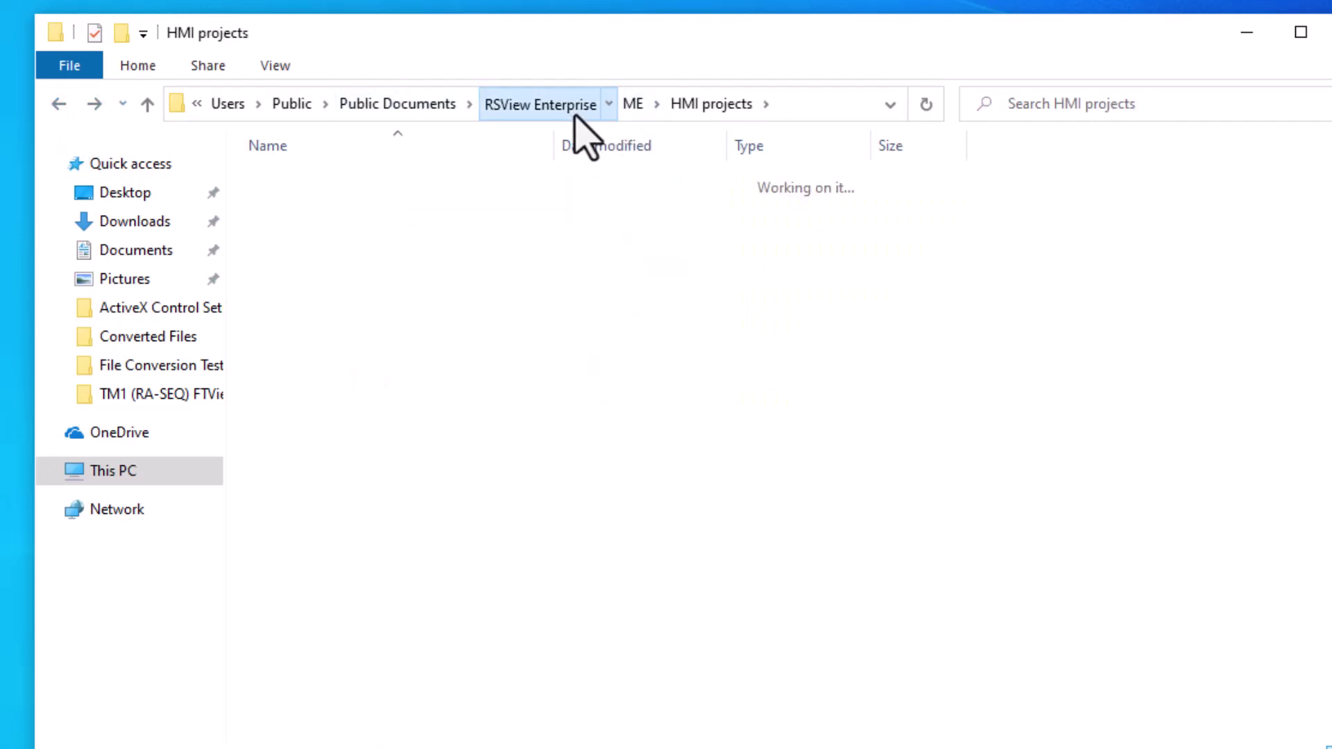
double_click(312, 258)
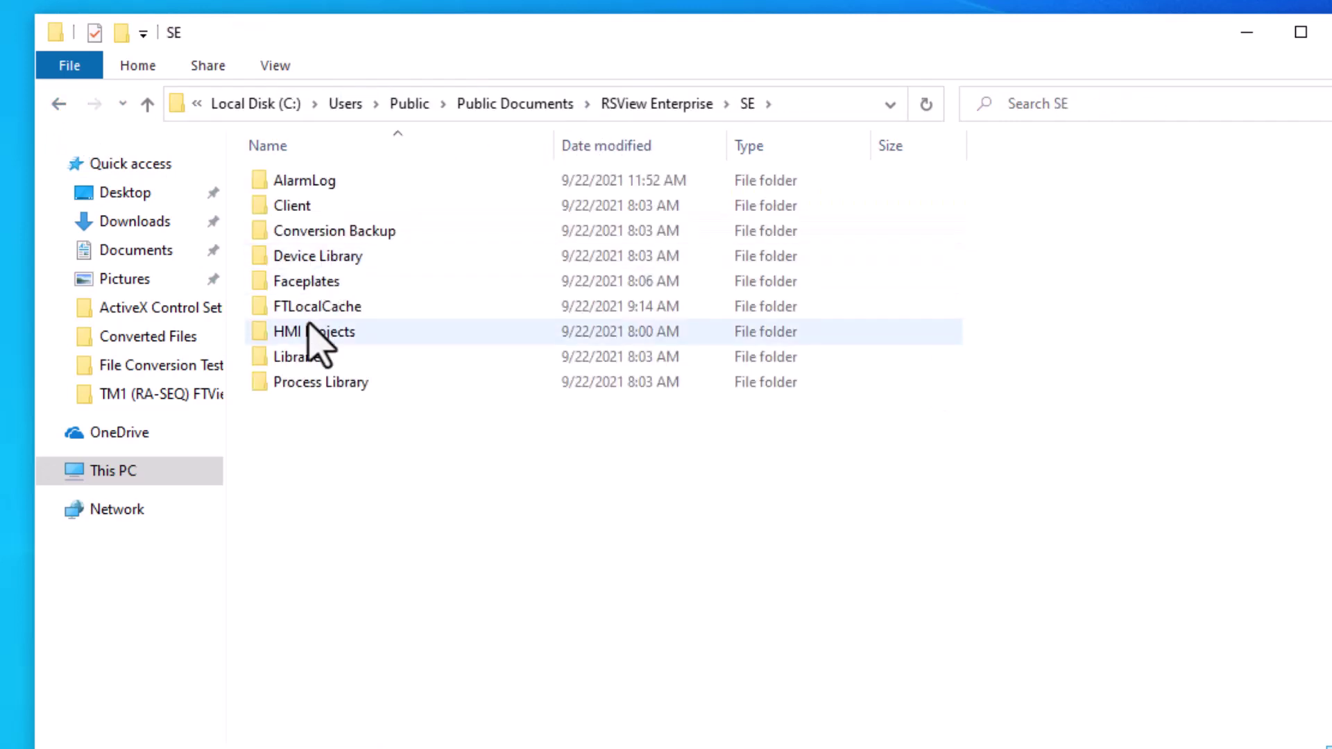
double_click(321, 333)
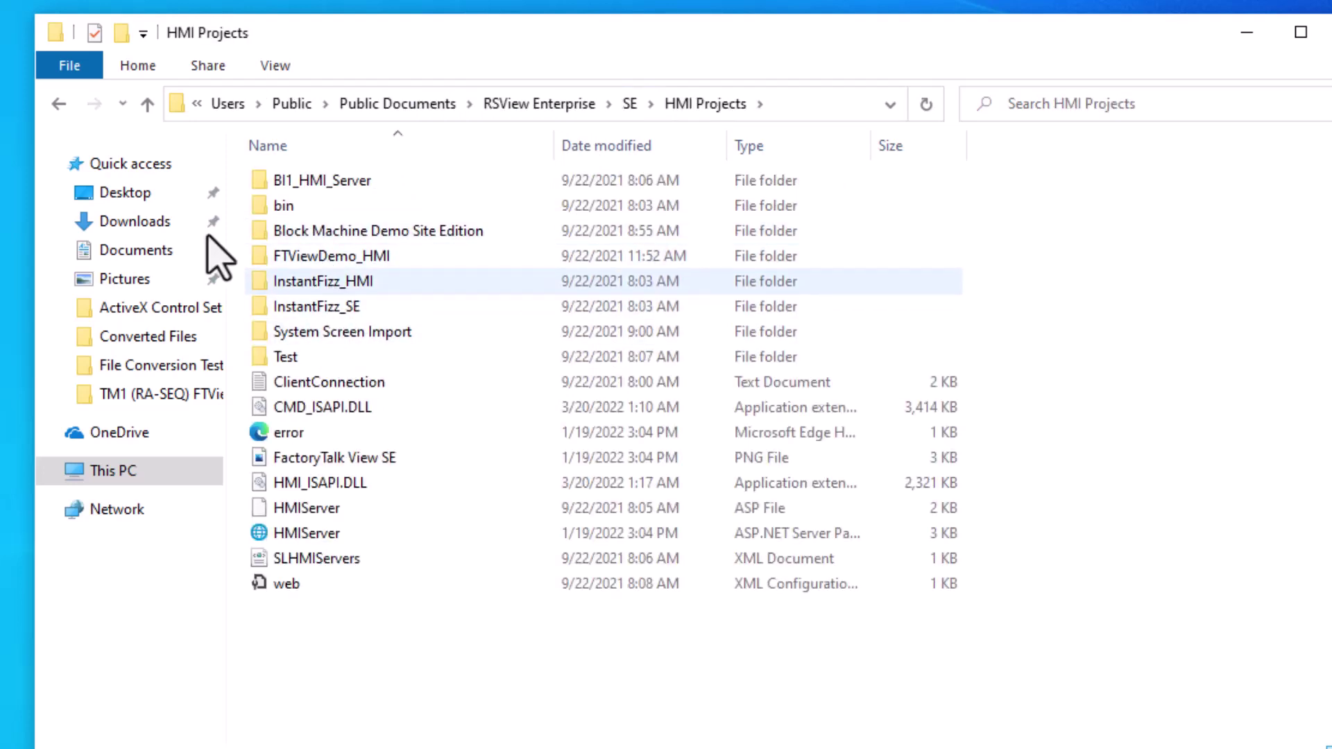
left_click(59, 104)
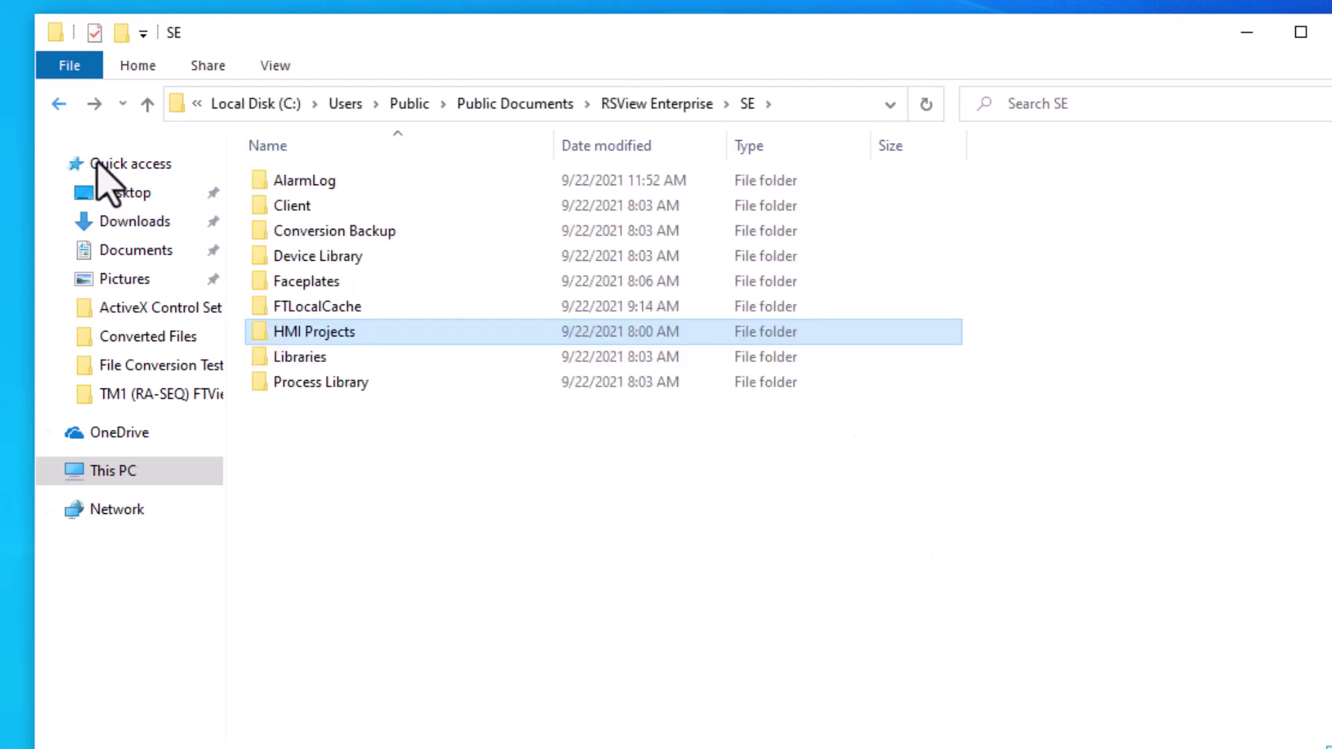
double_click(309, 333)
left_click(363, 235)
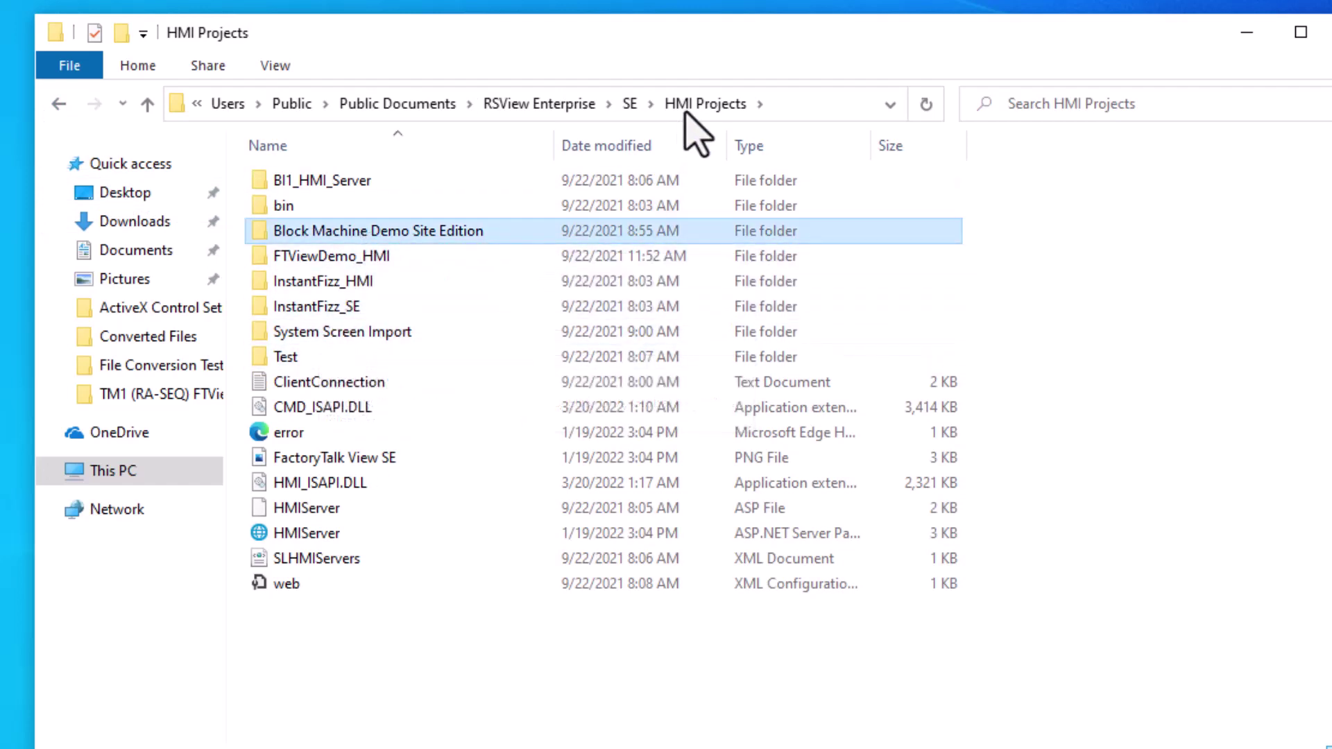
left_click(58, 104)
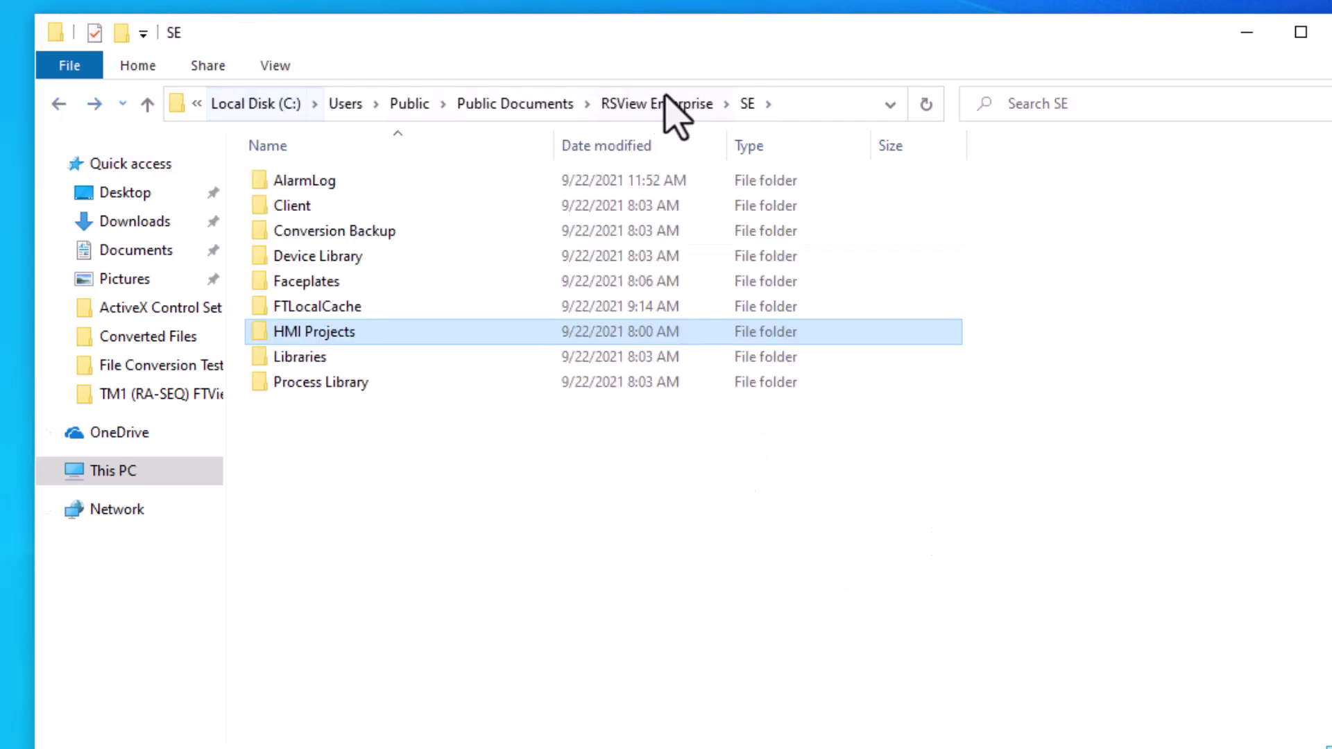
- Go back to RSView Enterprise and open the ME folder's HMI projects folder
left_click(628, 105)
left_click(306, 232)
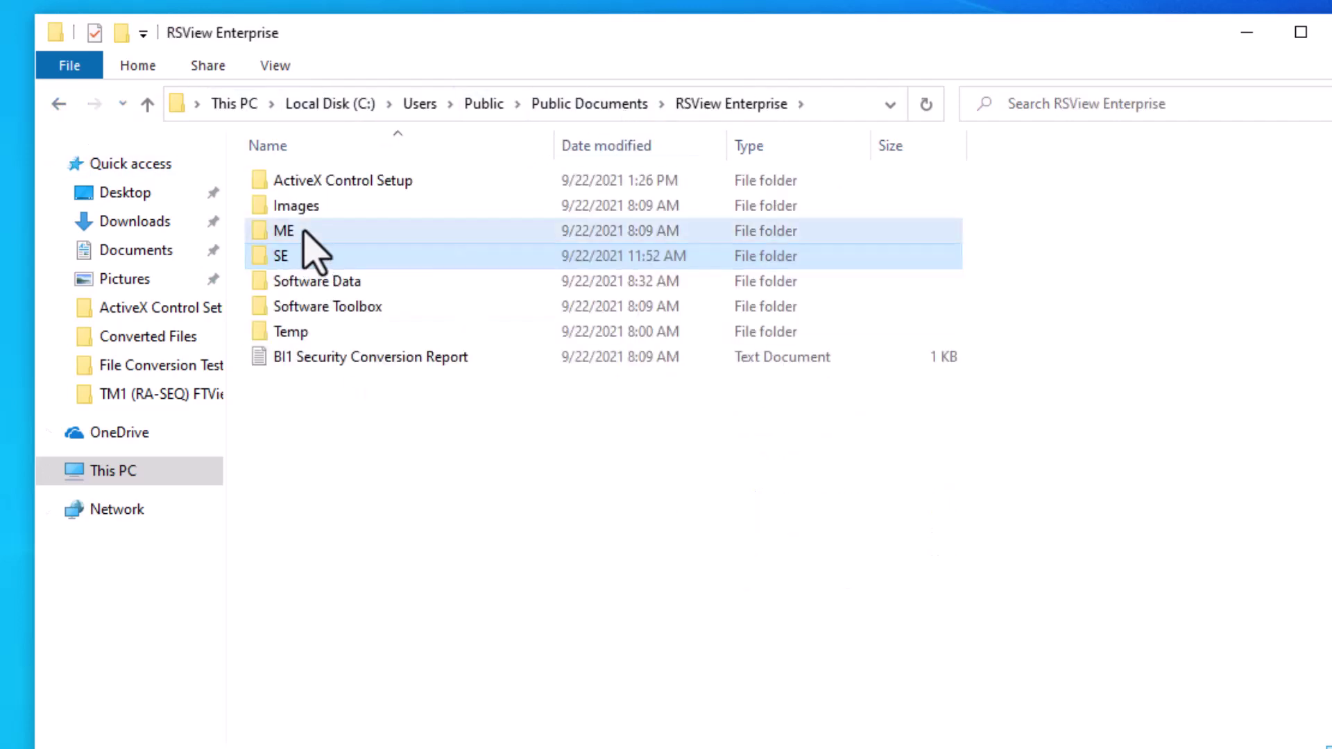
left_click(326, 229)
double_click(334, 233)
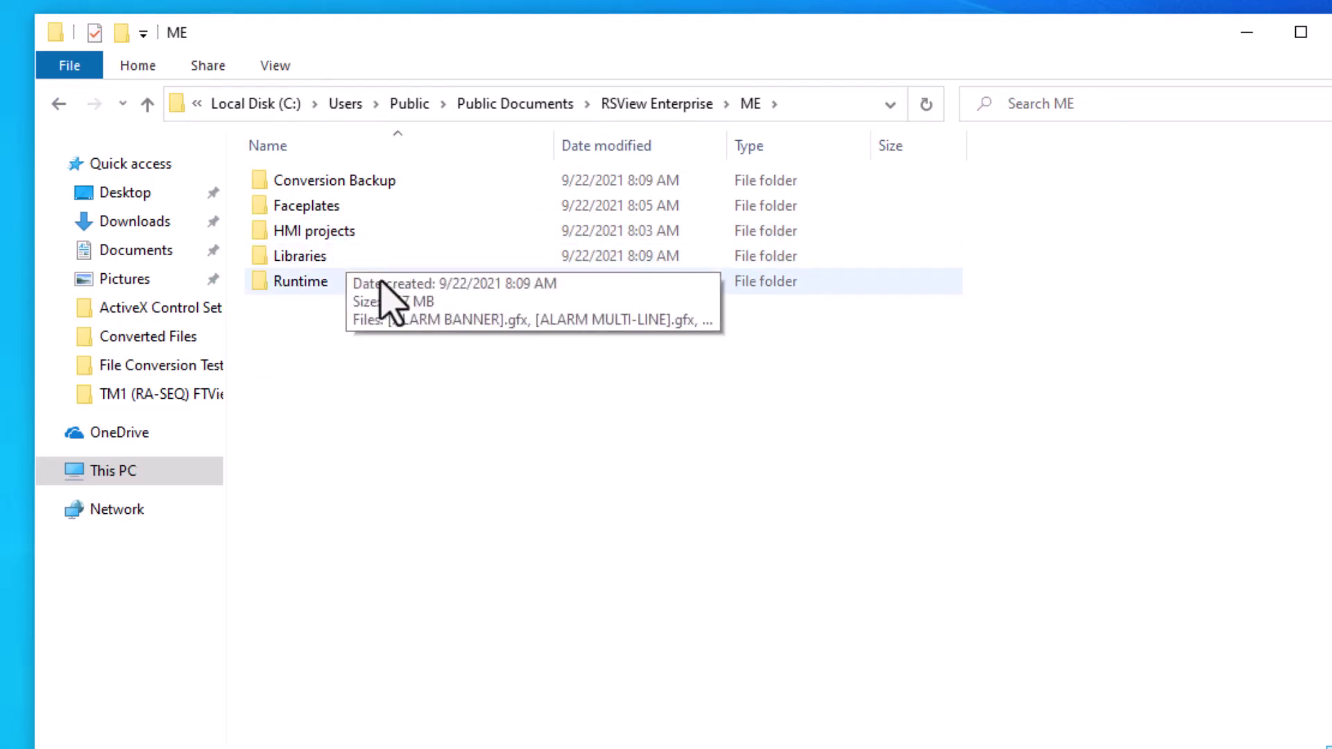
double_click(368, 235)
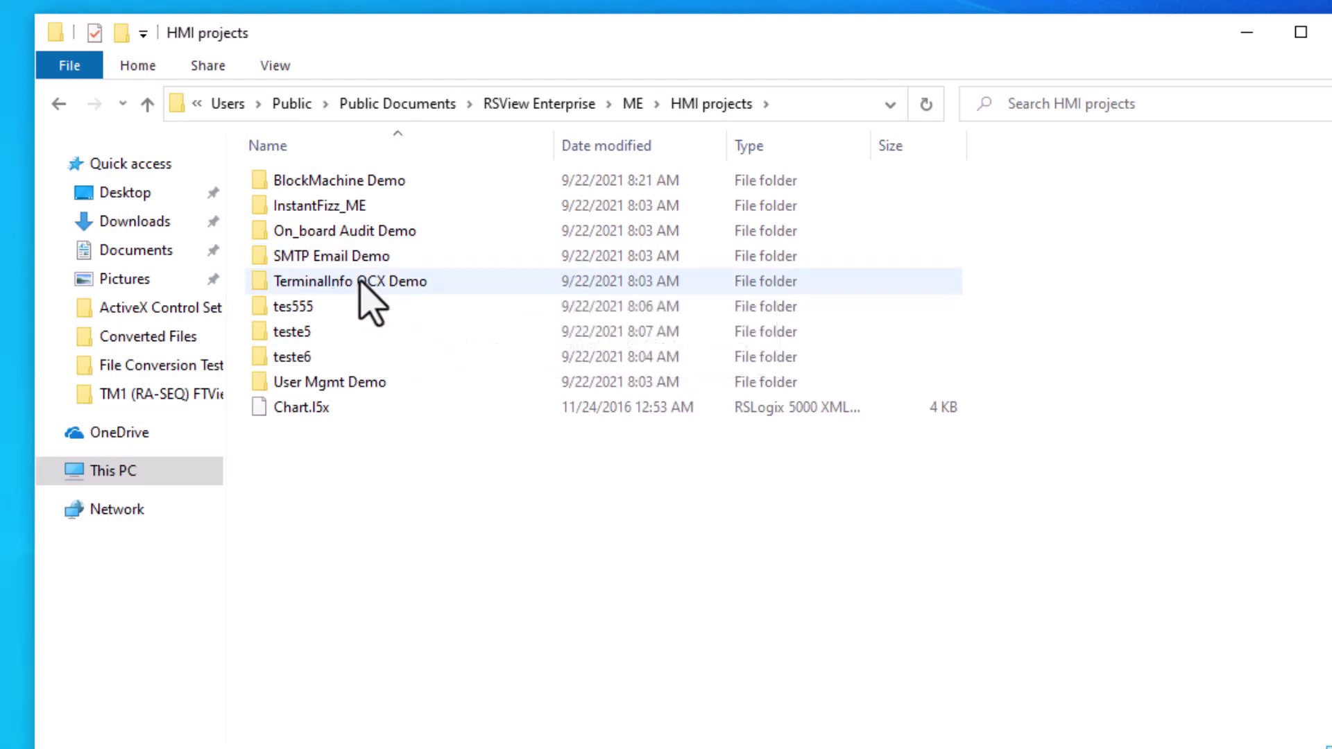
- Select the On_board Audit Demo folder among the Machine Edition projects
left_click(355, 281)
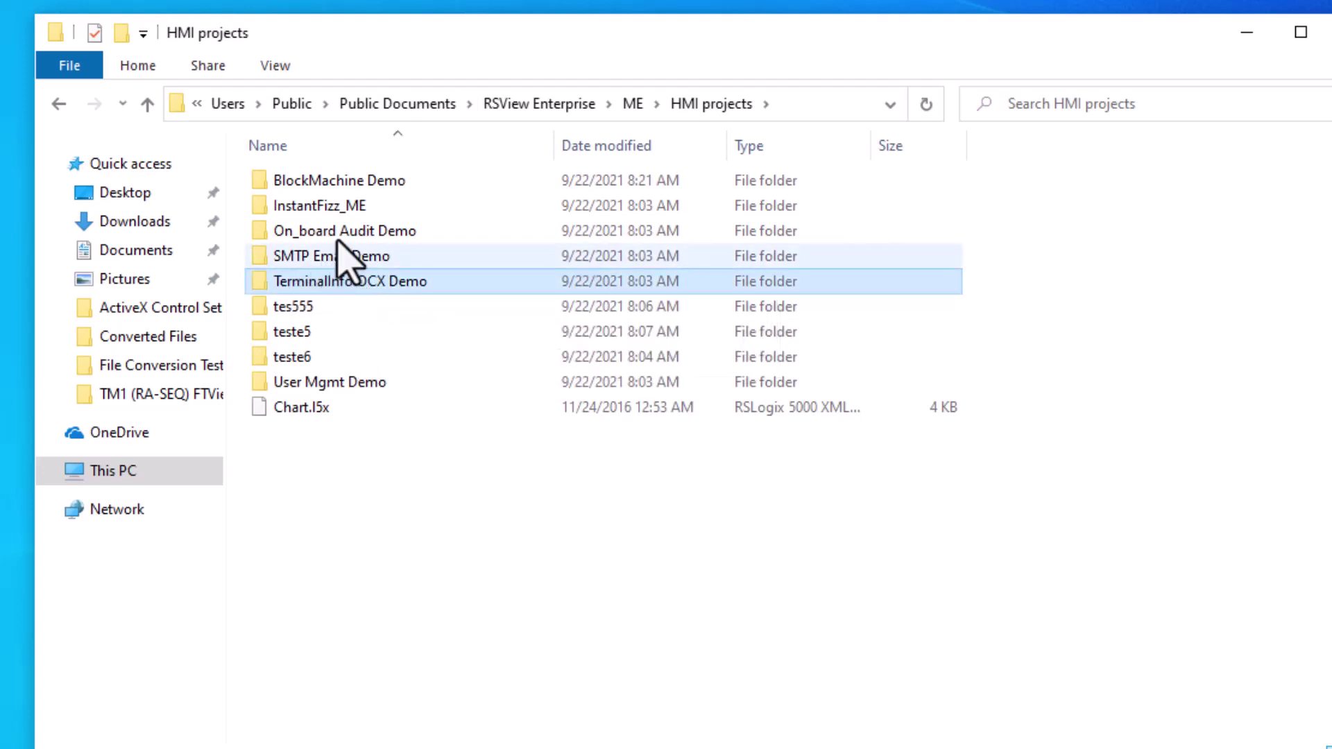
left_click(344, 235)
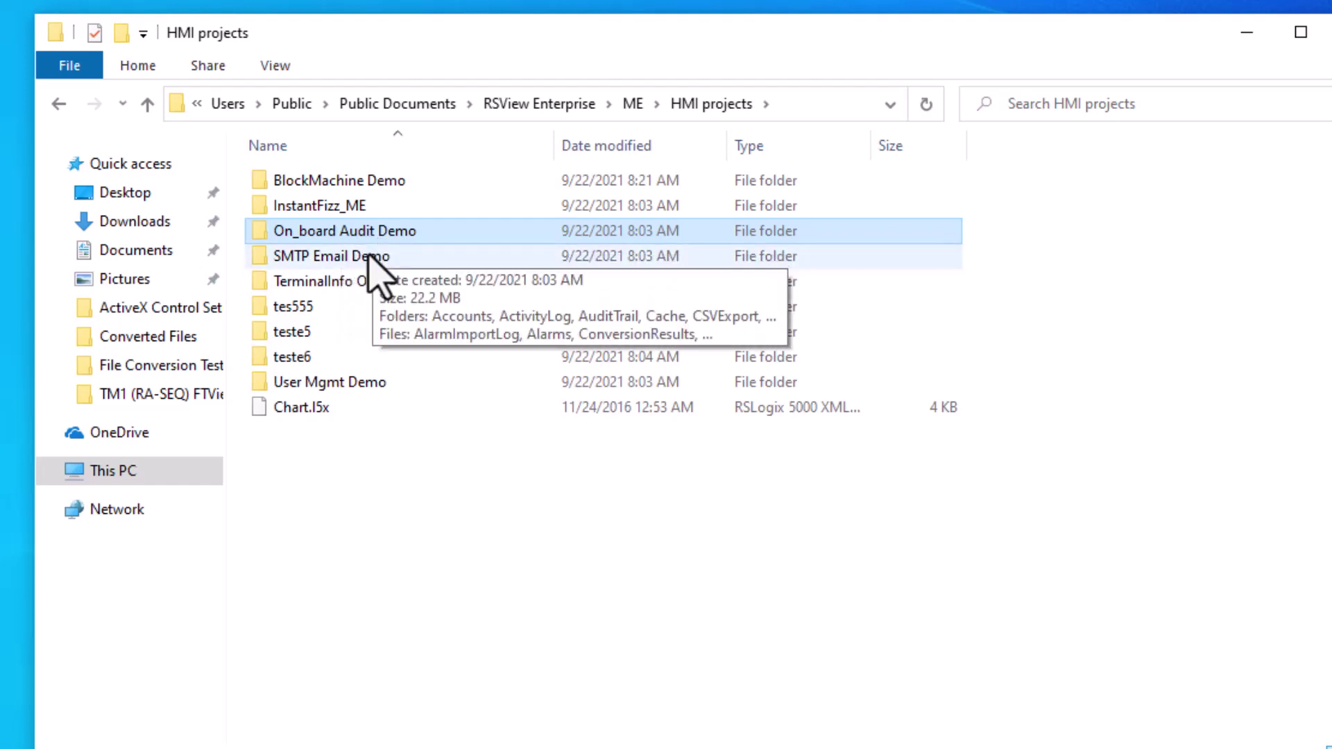
left_click(380, 235)
left_click(397, 331)
left_click(350, 236)
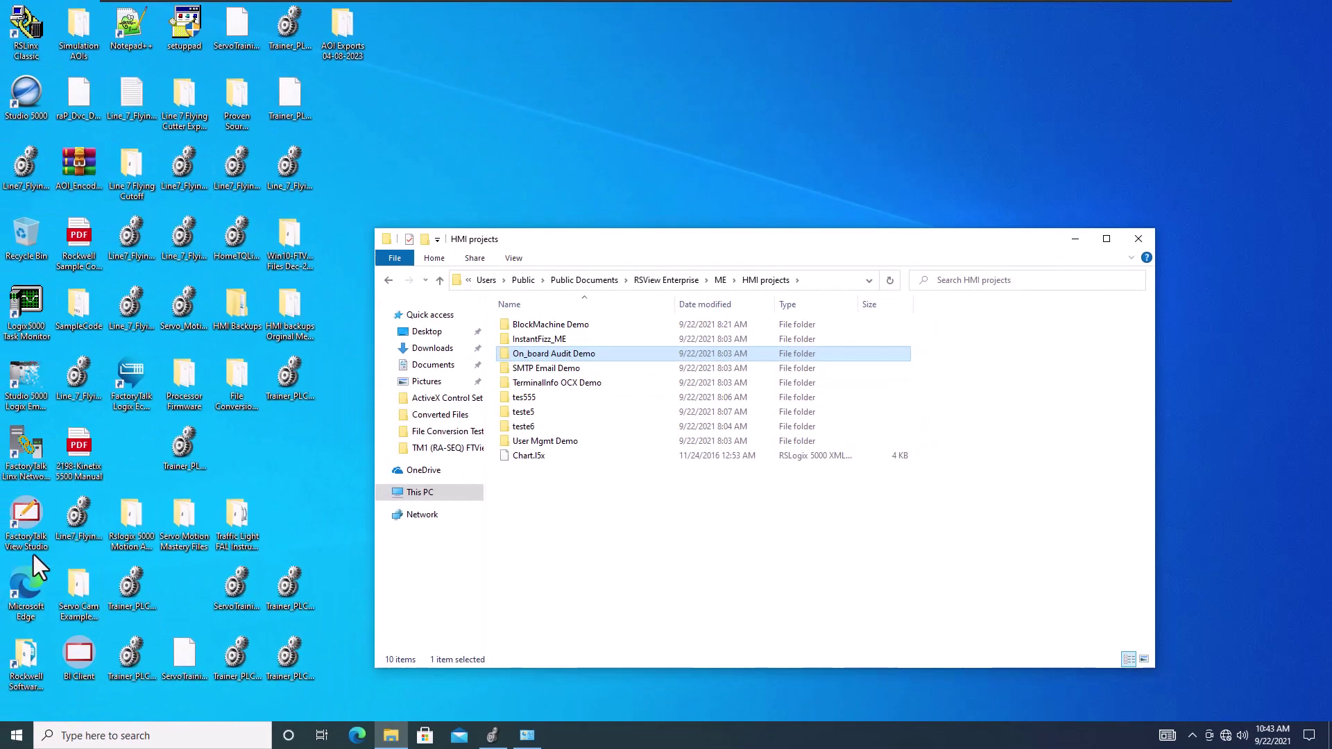
- Launch FactoryTalk View Studio from the desktop and minimize the HMI projects folder window
left_click(20, 539)
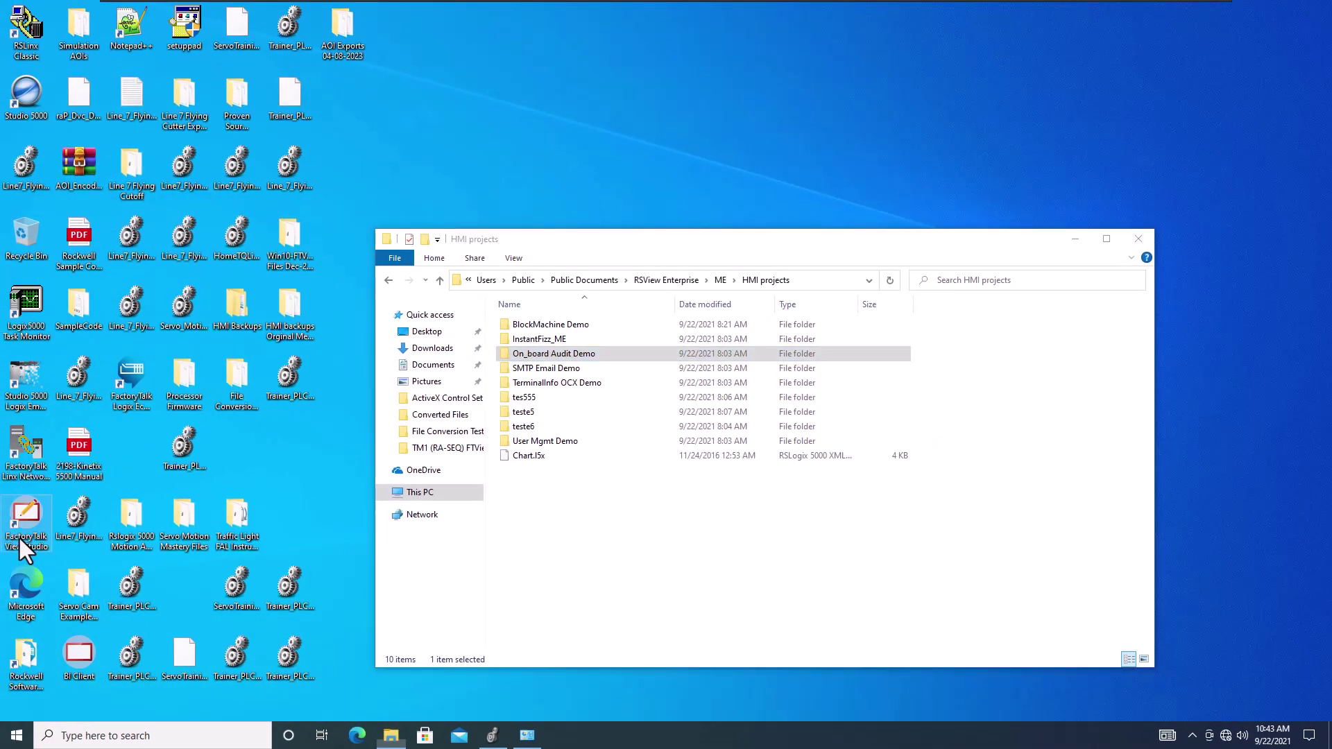
double_click(19, 539)
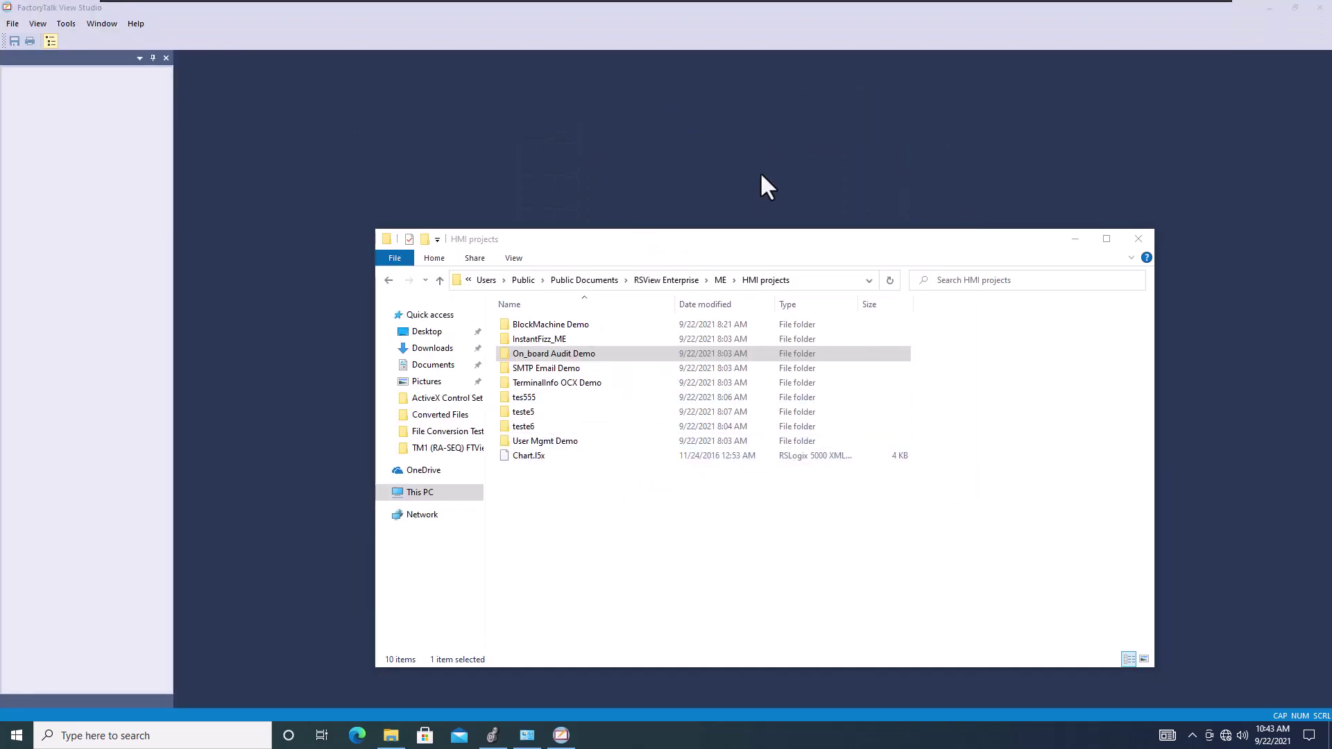
left_click(1074, 239)
- Choose View Machine Edition as the application type and open the existing On_board Audit Demo application
left_click(788, 357)
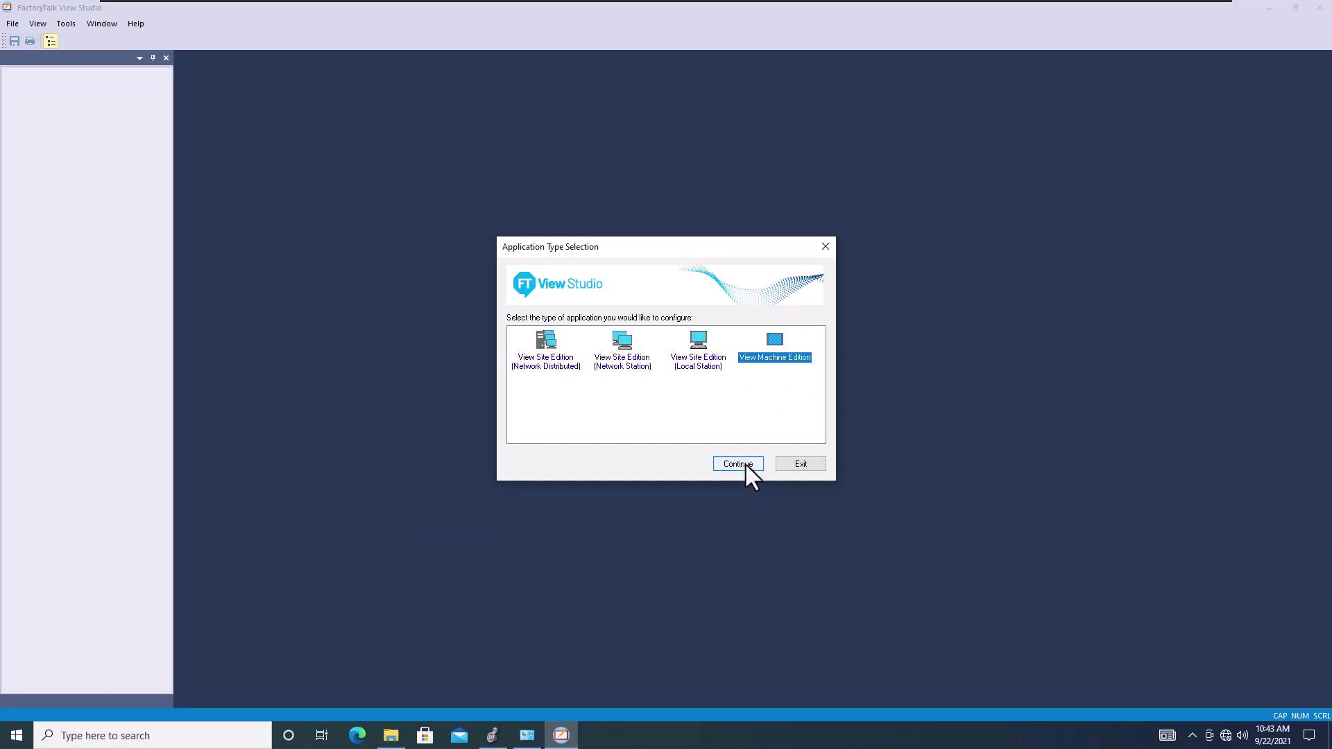
left_click(745, 463)
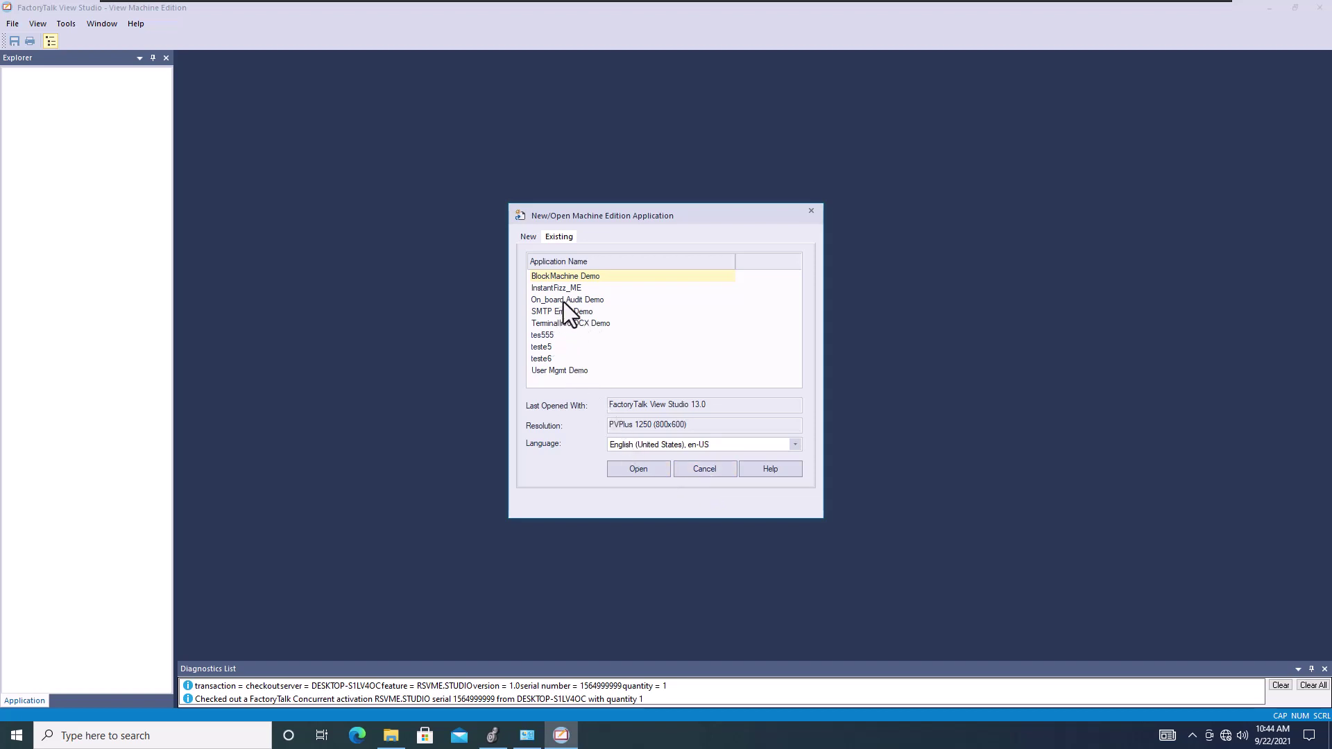
left_click(650, 470)
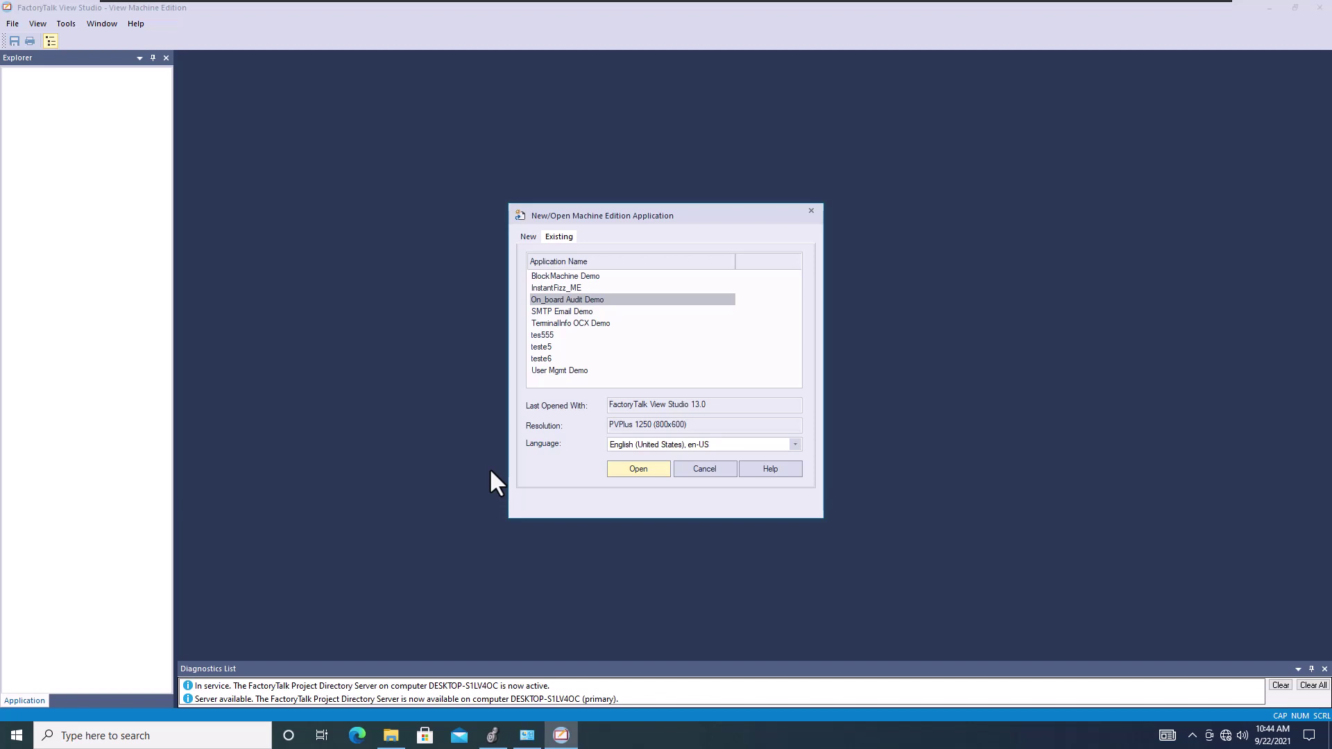
key("Return")
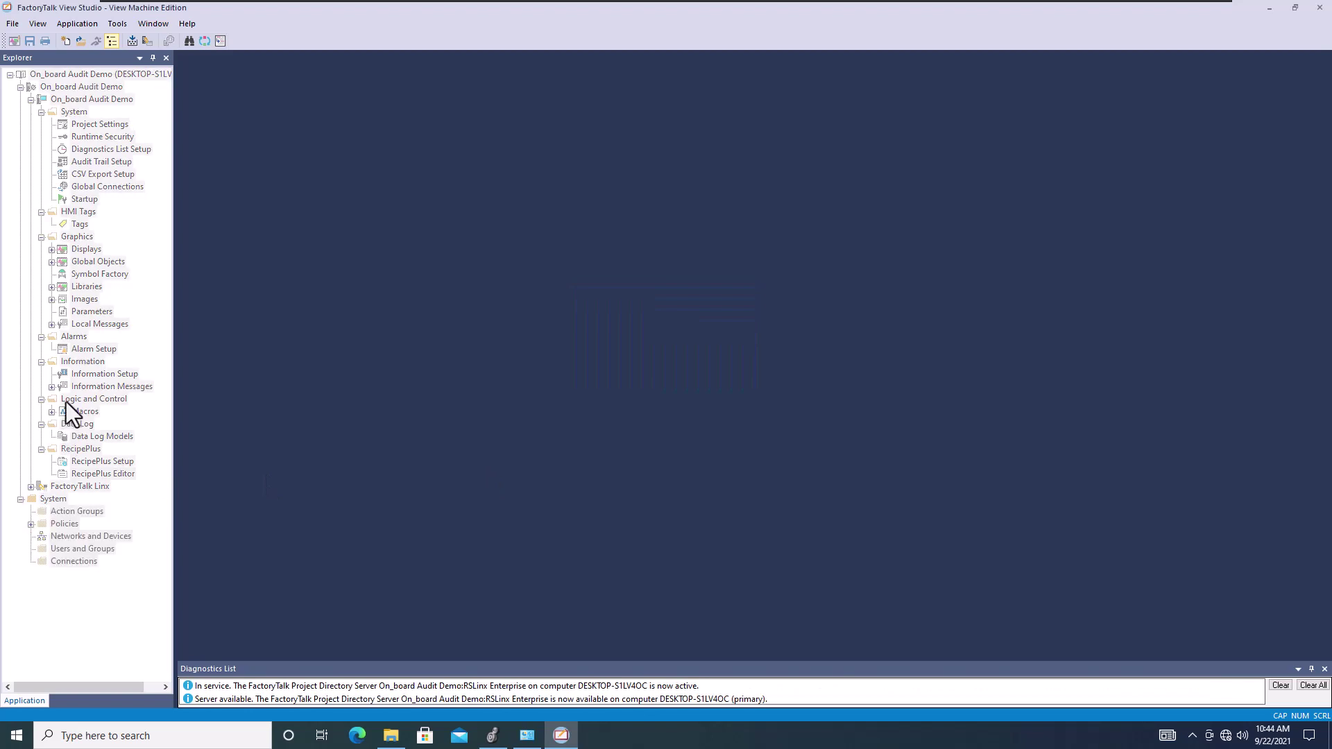
- Expand the application's Displays and view the 1 Main and 10 Audit displays, closing each one
double_click(53, 252)
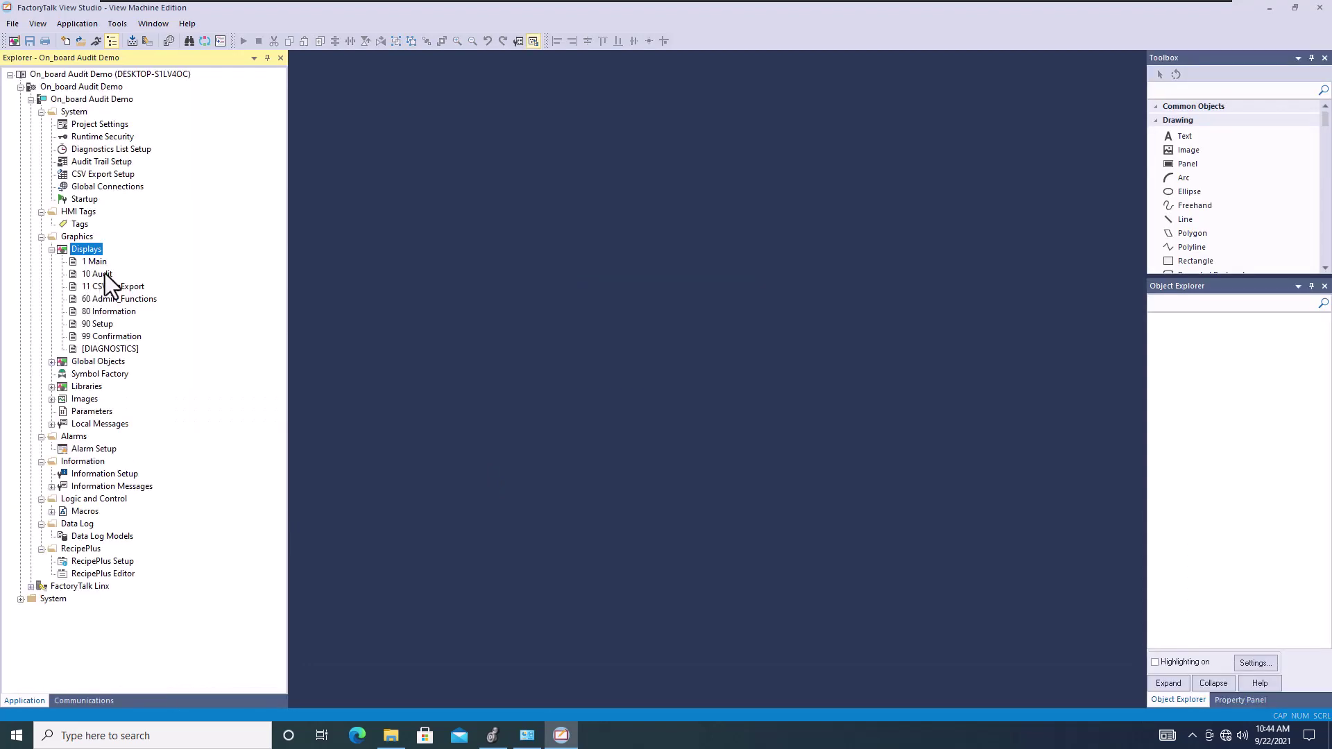
double_click(104, 264)
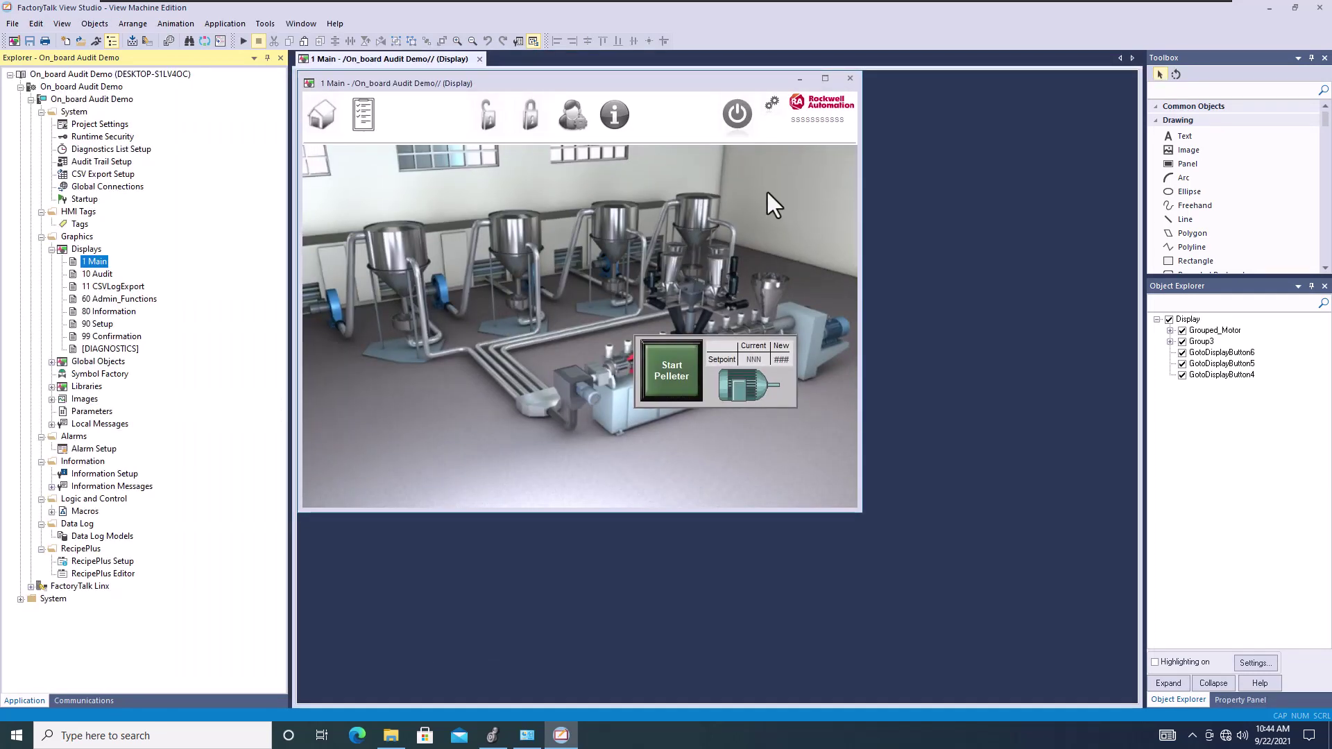
left_click(849, 79)
left_click(97, 274)
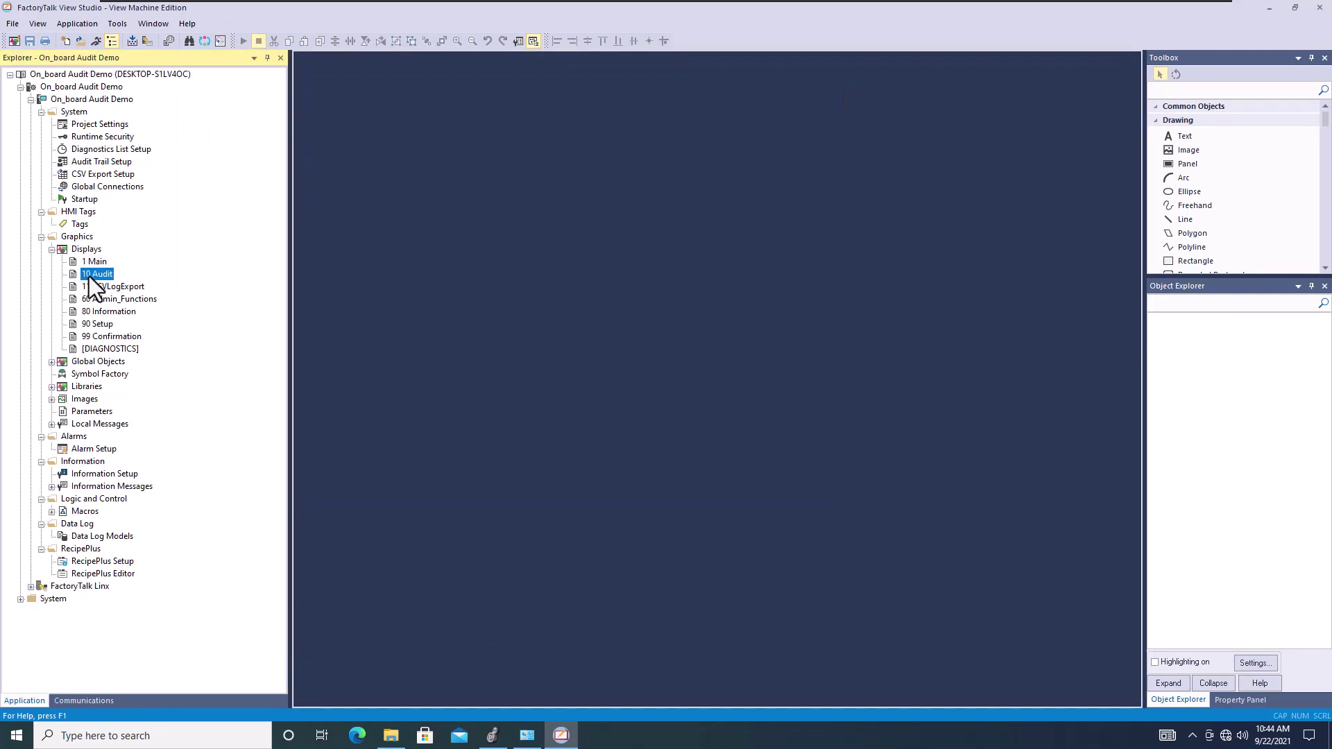
double_click(106, 276)
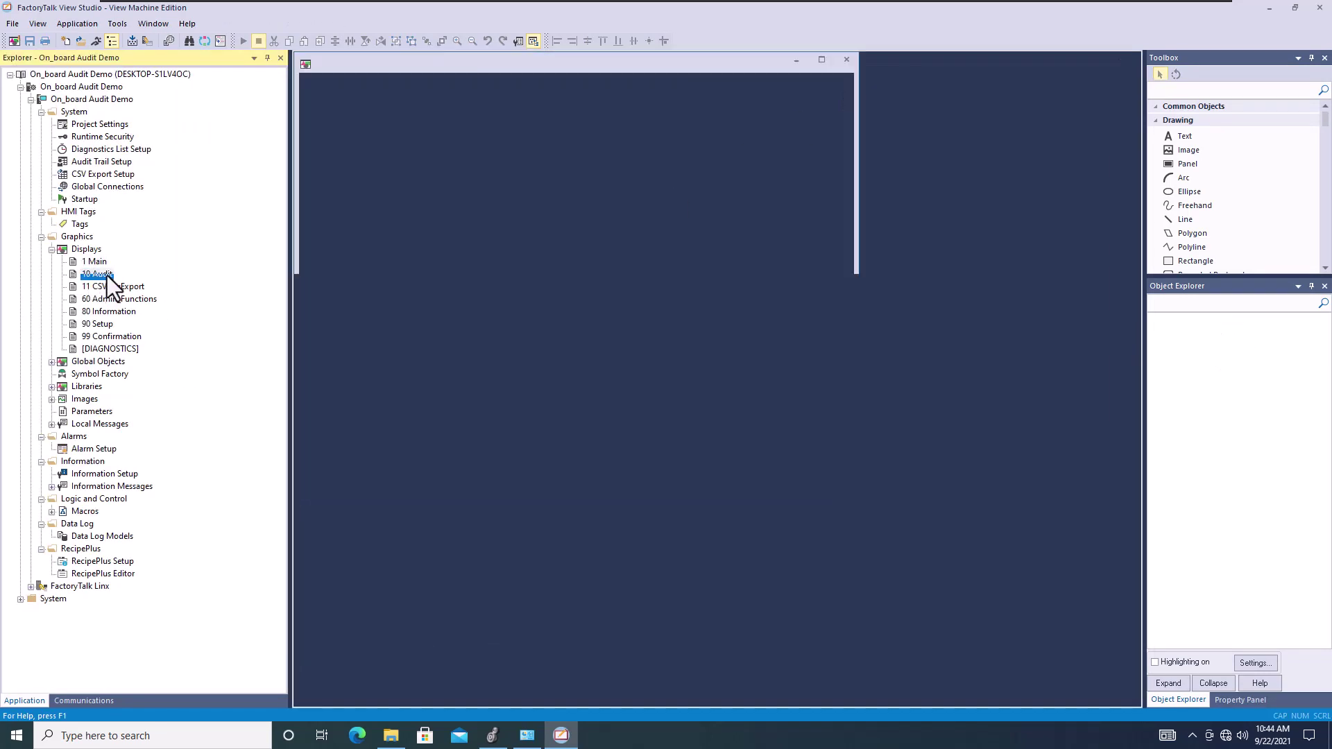
left_click(850, 79)
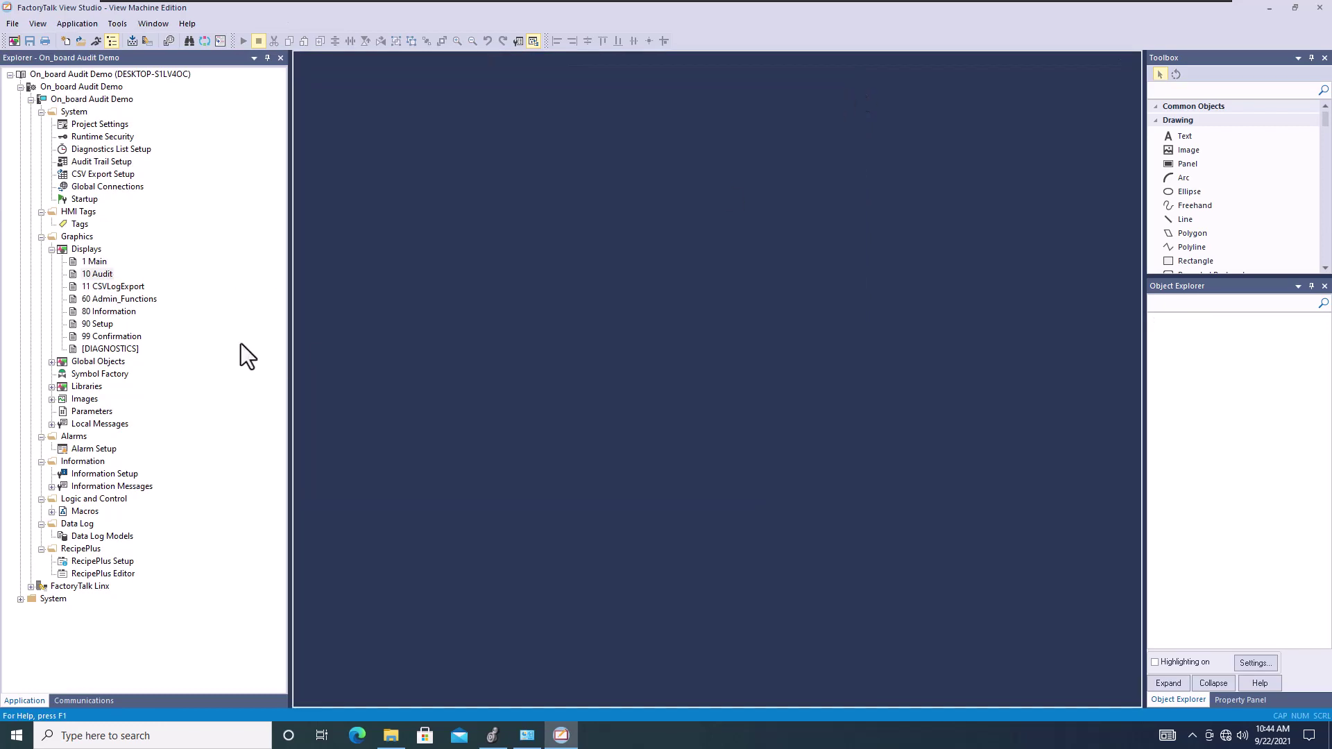
- View the 60 Admin_Functions and 80 Information displays, closing each one
double_click(120, 301)
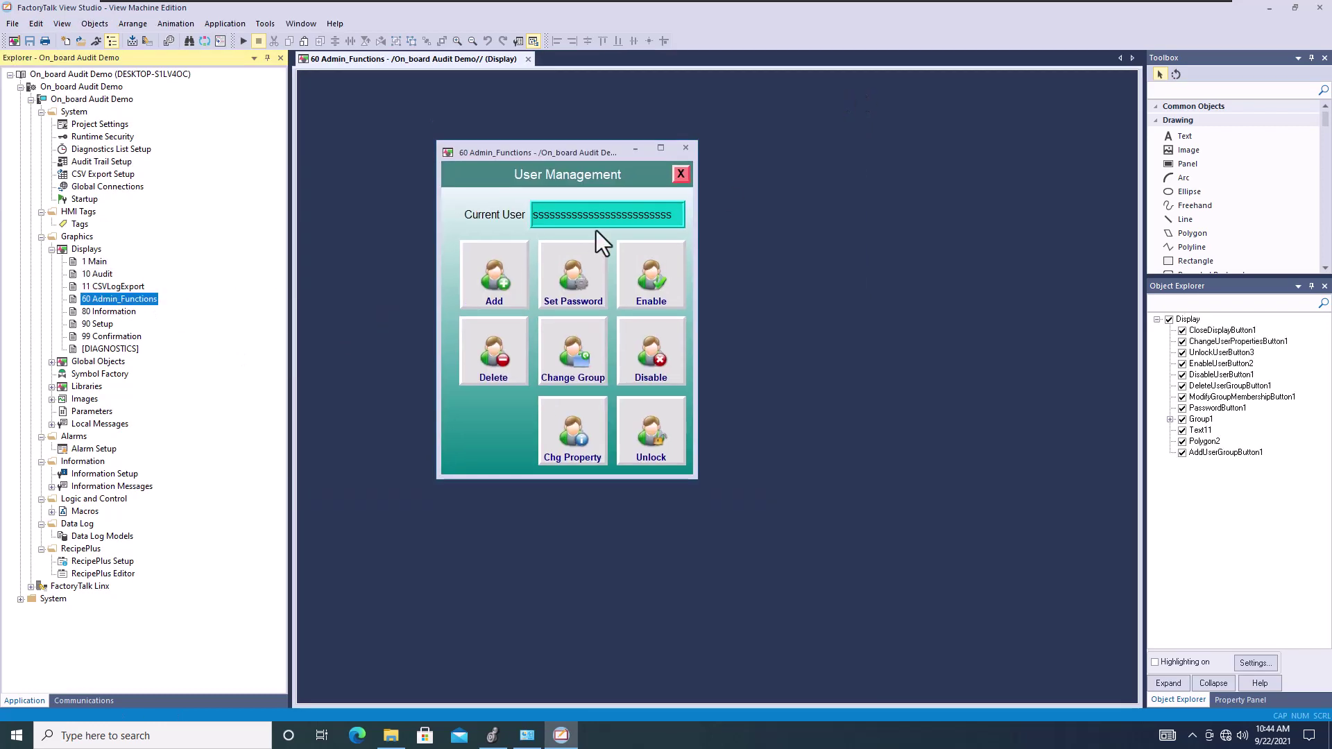
left_click(688, 148)
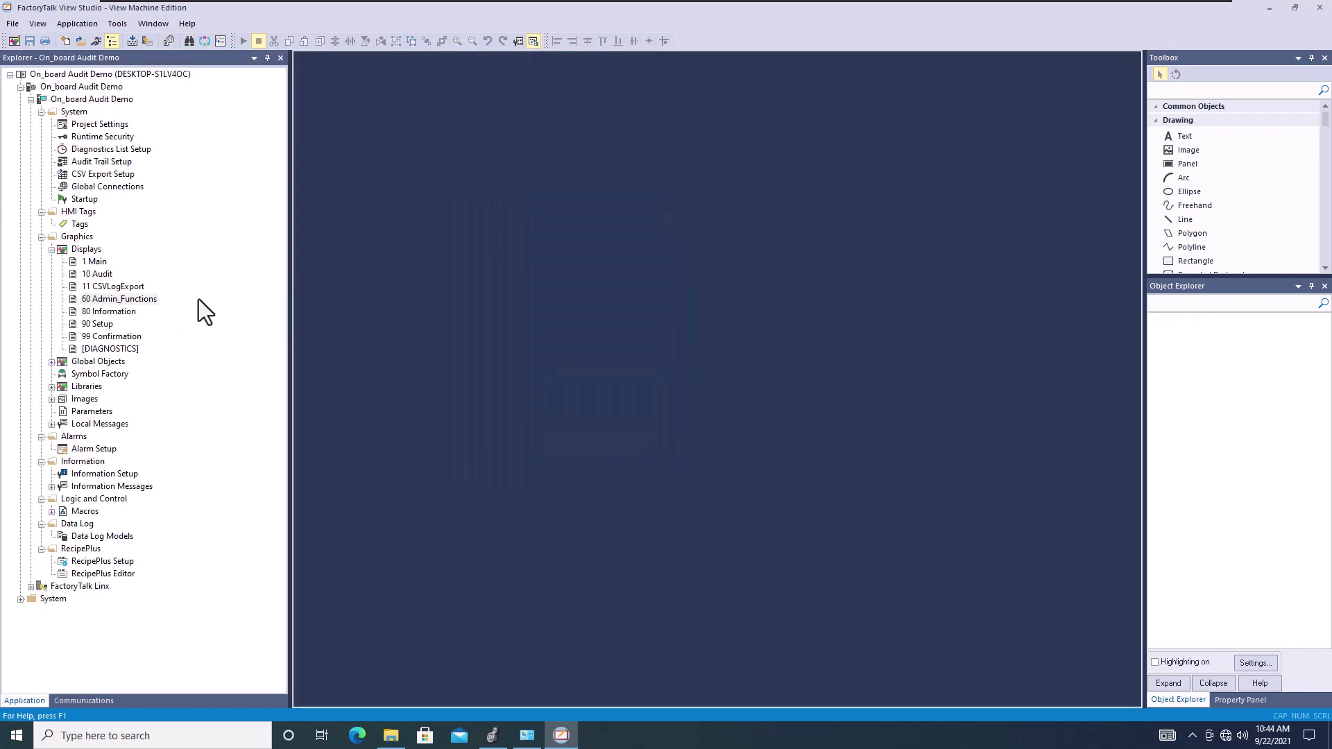
double_click(93, 313)
left_click(836, 148)
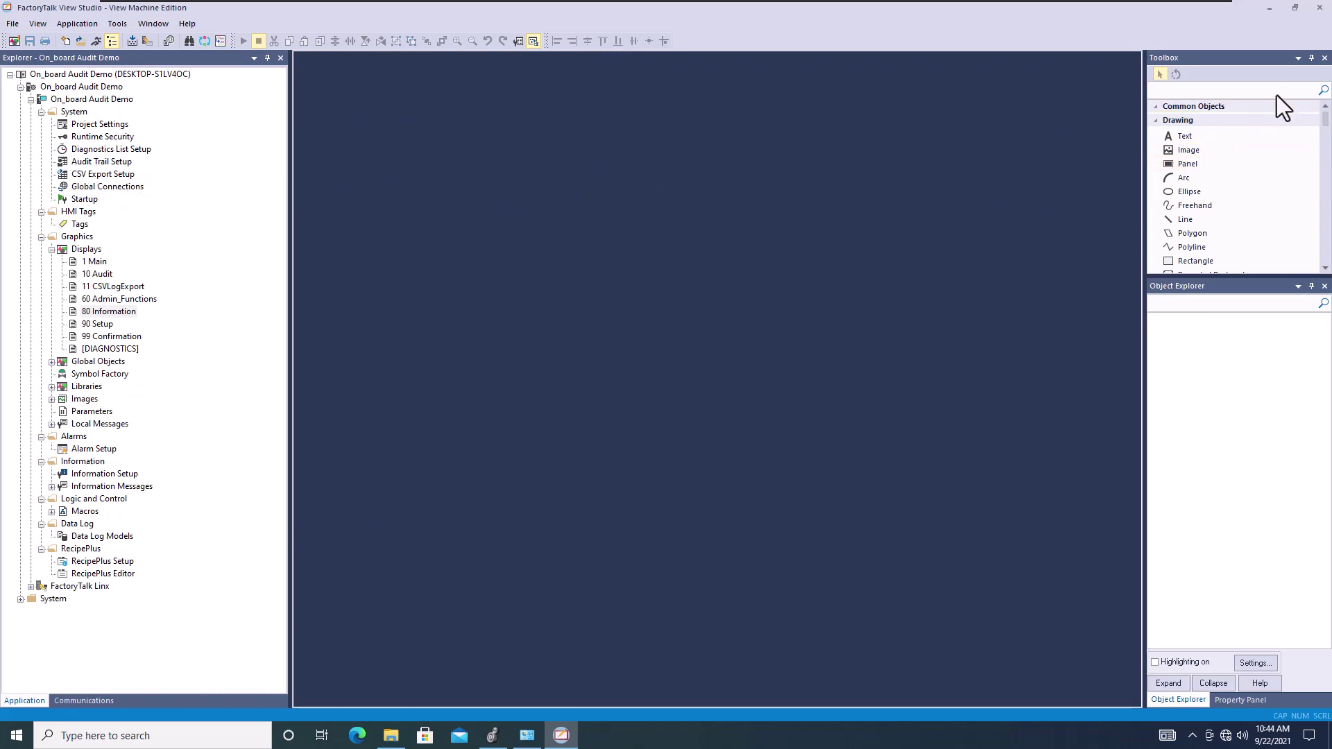
- Close FactoryTalk View Studio, restore the HMI projects folder window and select the SMTP Email Demo folder
left_click(1320, 8)
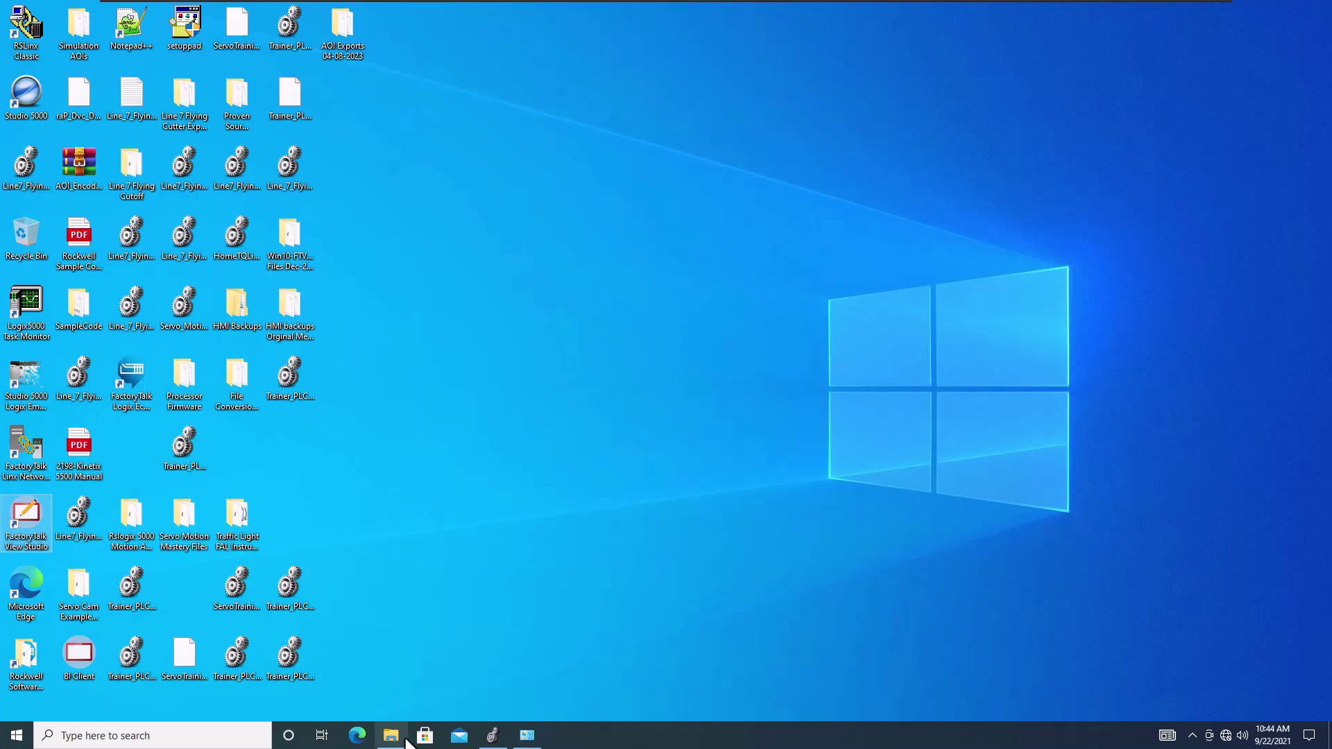
left_click(391, 736)
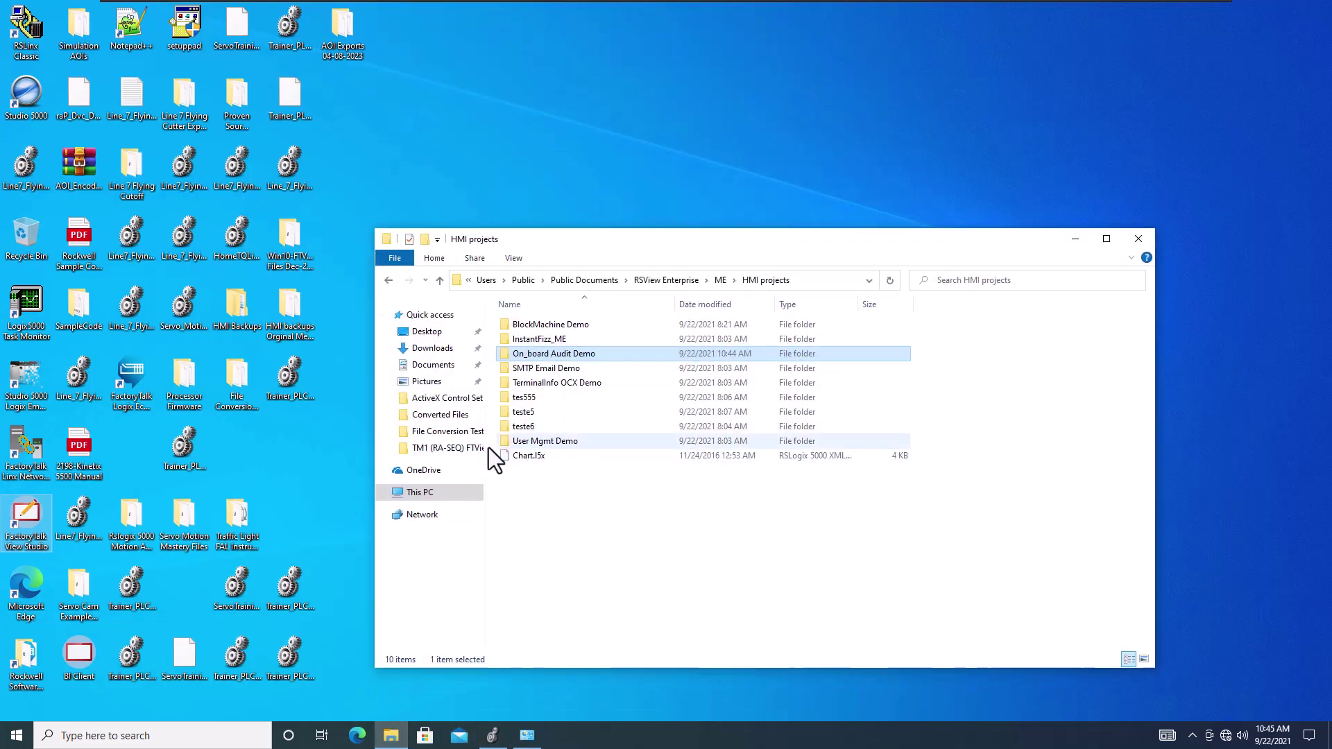
left_click(558, 368)
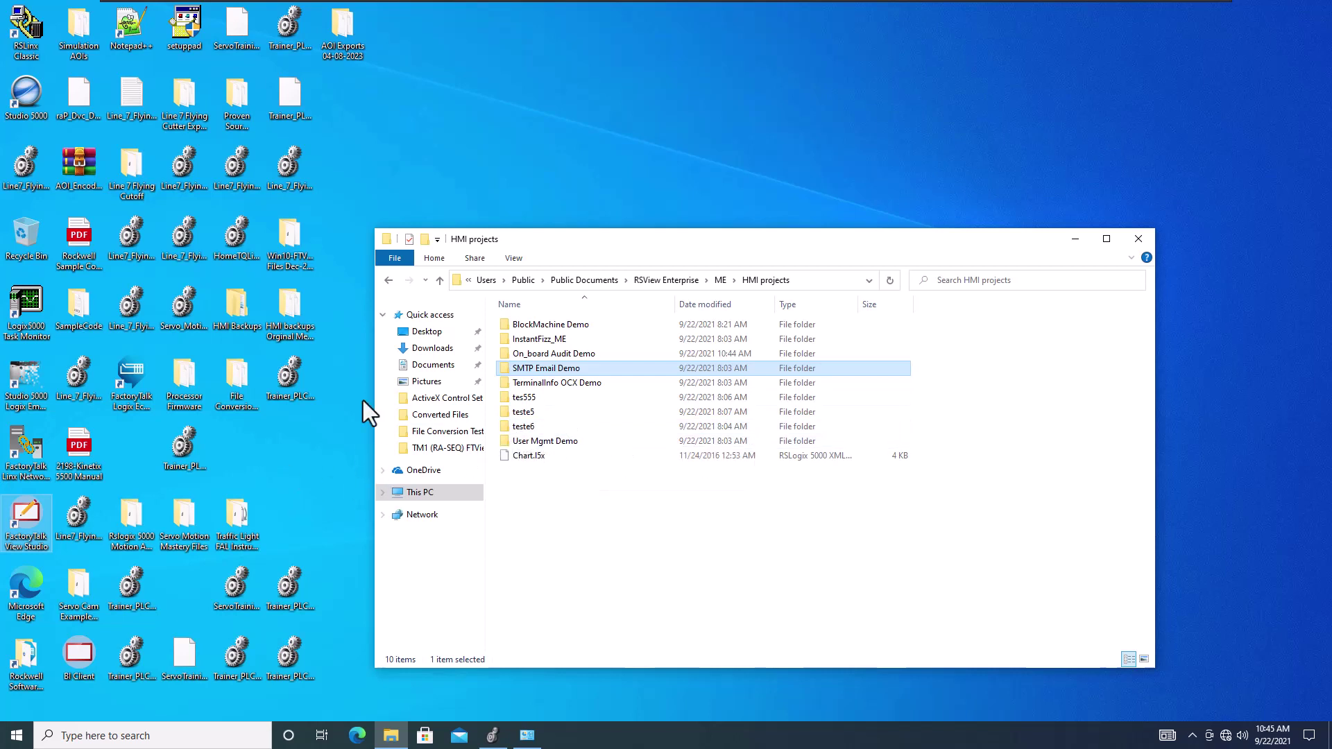
- Launch FactoryTalk View Studio, choose View Site Edition (Local Station) as the application type and start a new application
double_click(26, 530)
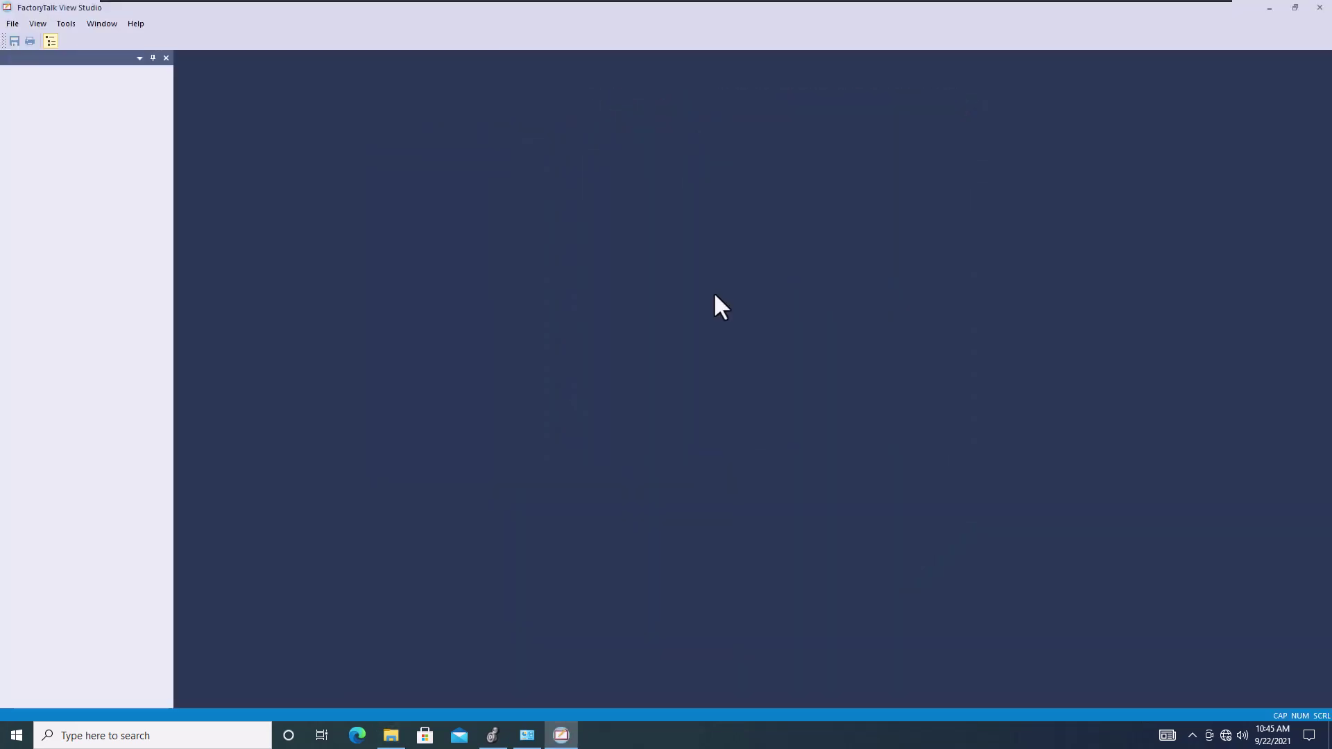
left_click(695, 357)
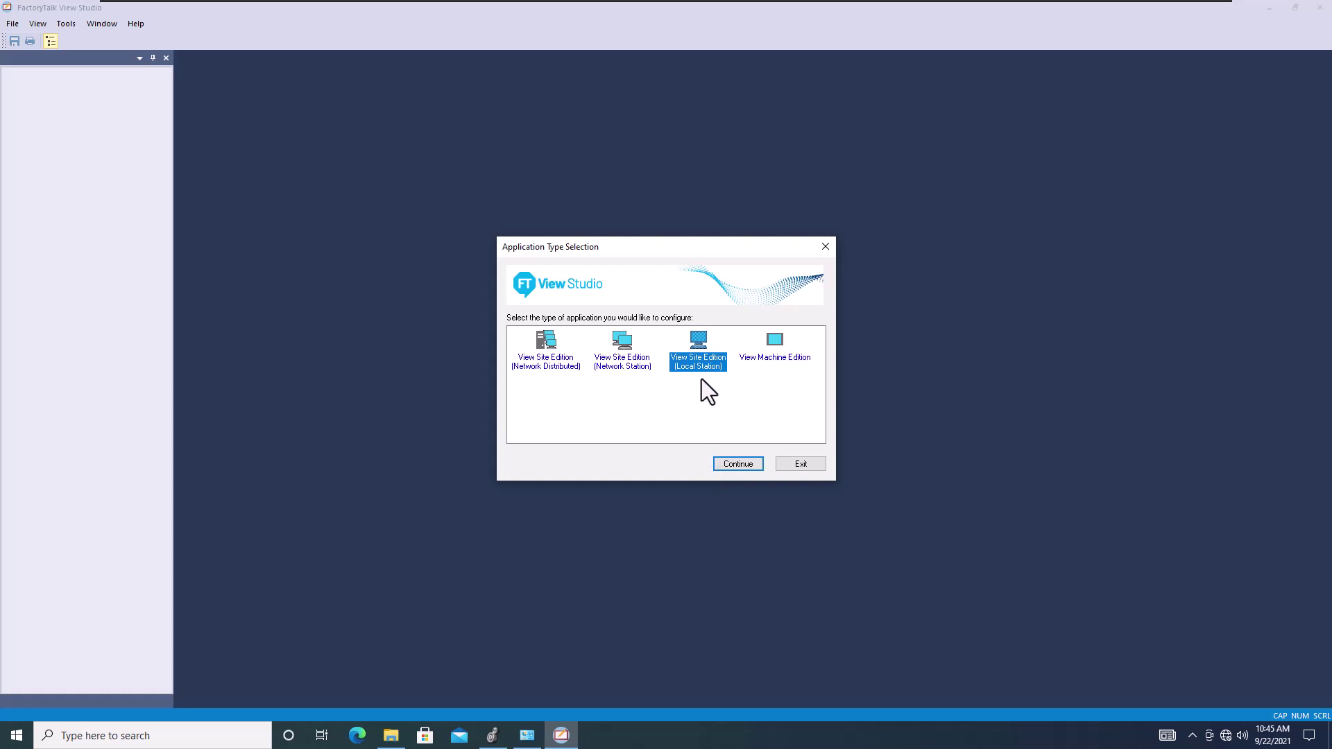
left_click(738, 464)
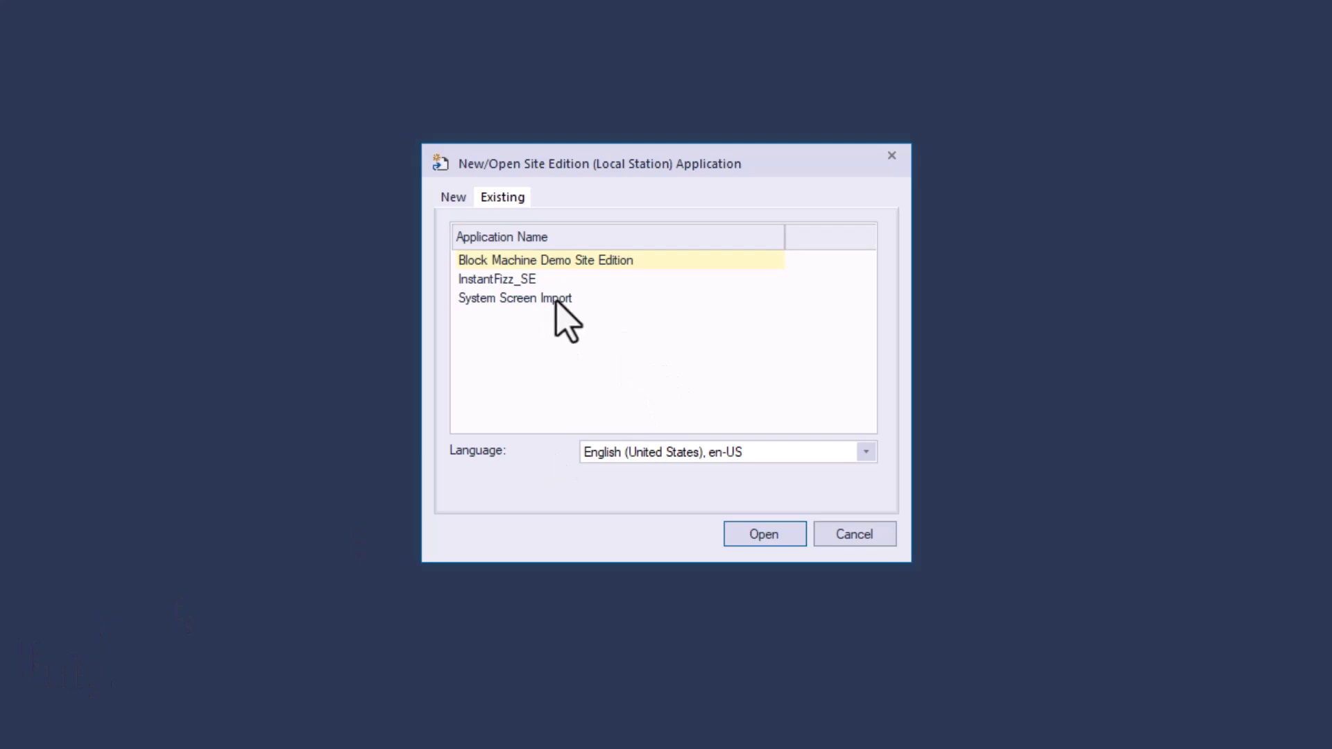
left_click(454, 197)
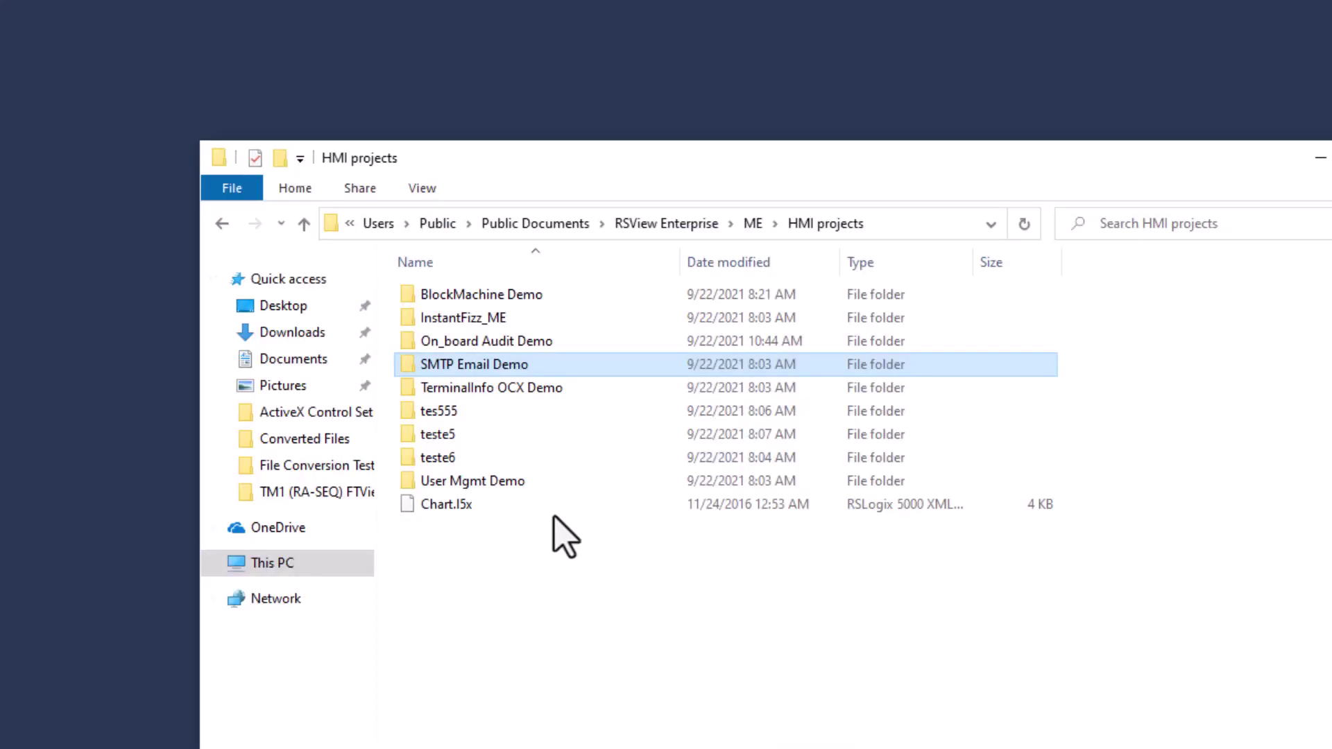
- Copy the name of the On_board Audit Demo folder in the HMI projects folder
right_click(507, 365)
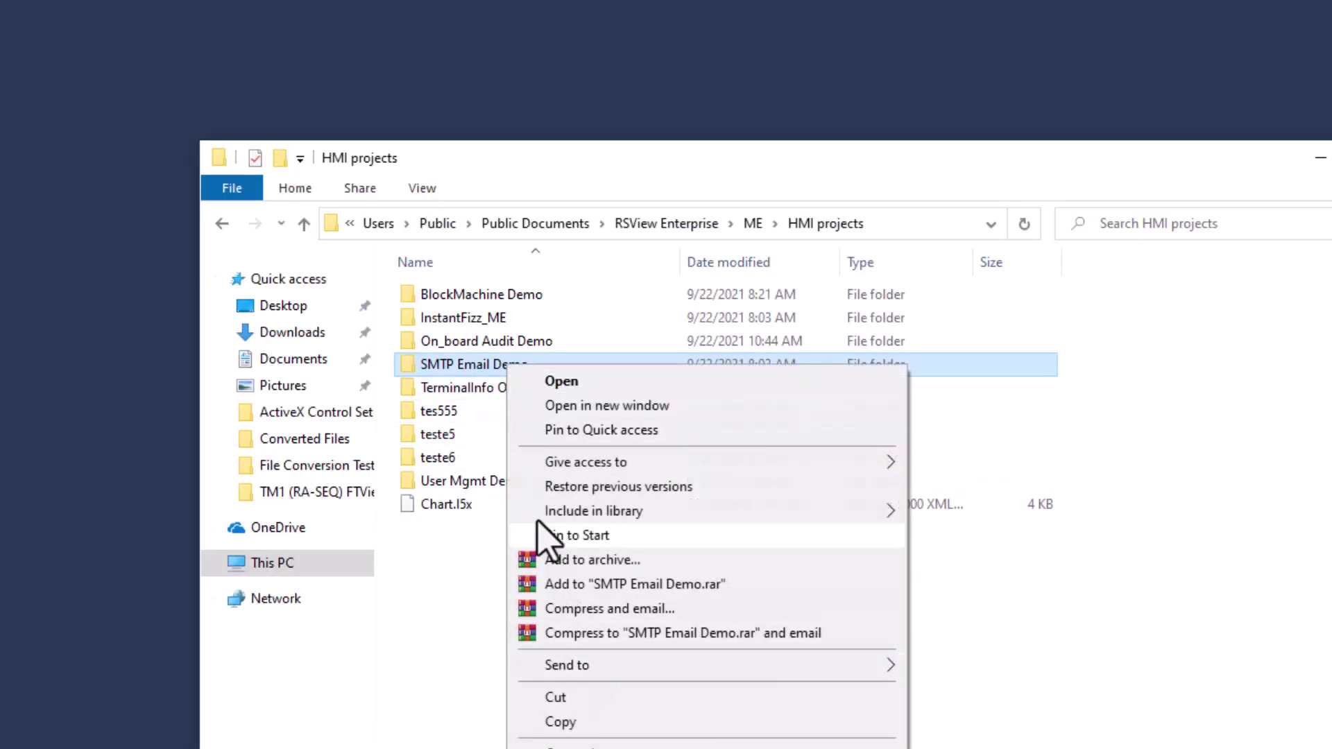
left_click(511, 351)
left_click(505, 340)
right_click(512, 350)
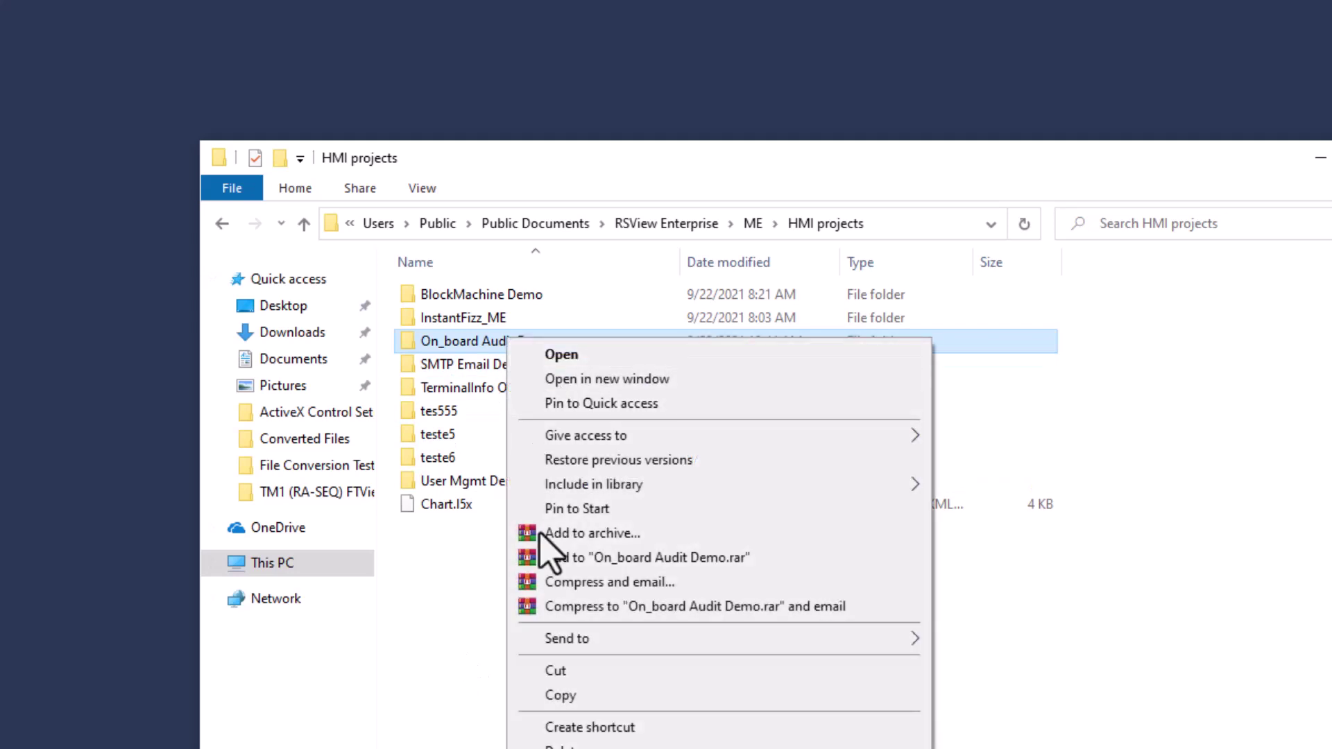
key("m")
right_click(531, 341)
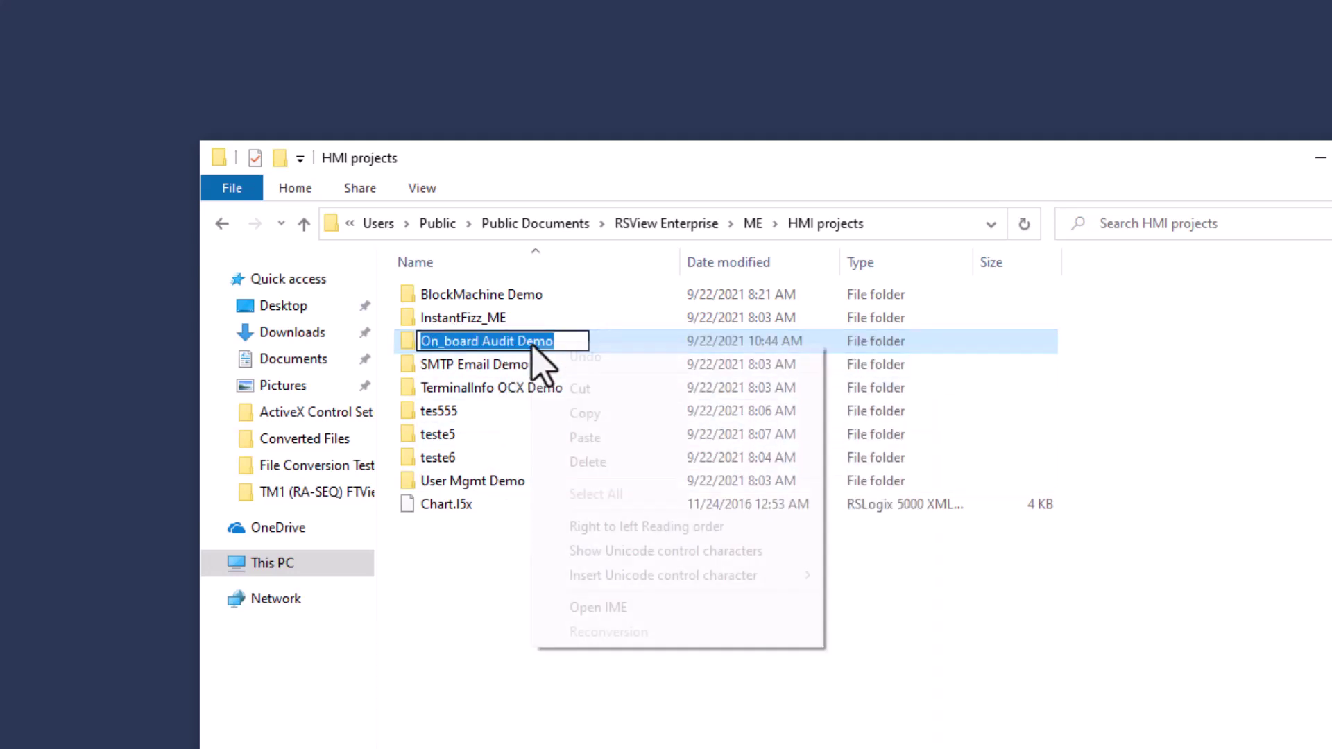
left_click(574, 410)
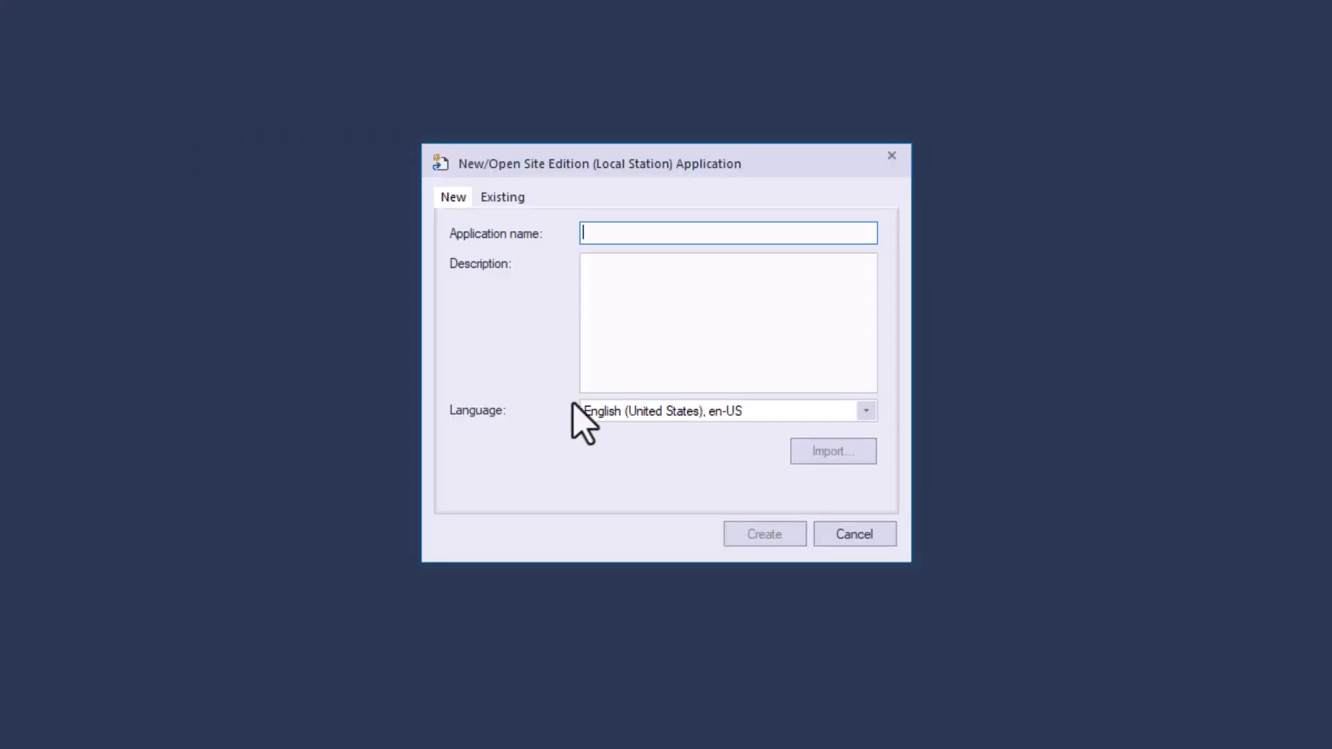
- Name the new application On_board Audit Demo SE and choose FactoryTalk View Machine Edition Project (*.med) as its import type
right_click(660, 234)
left_click(683, 328)
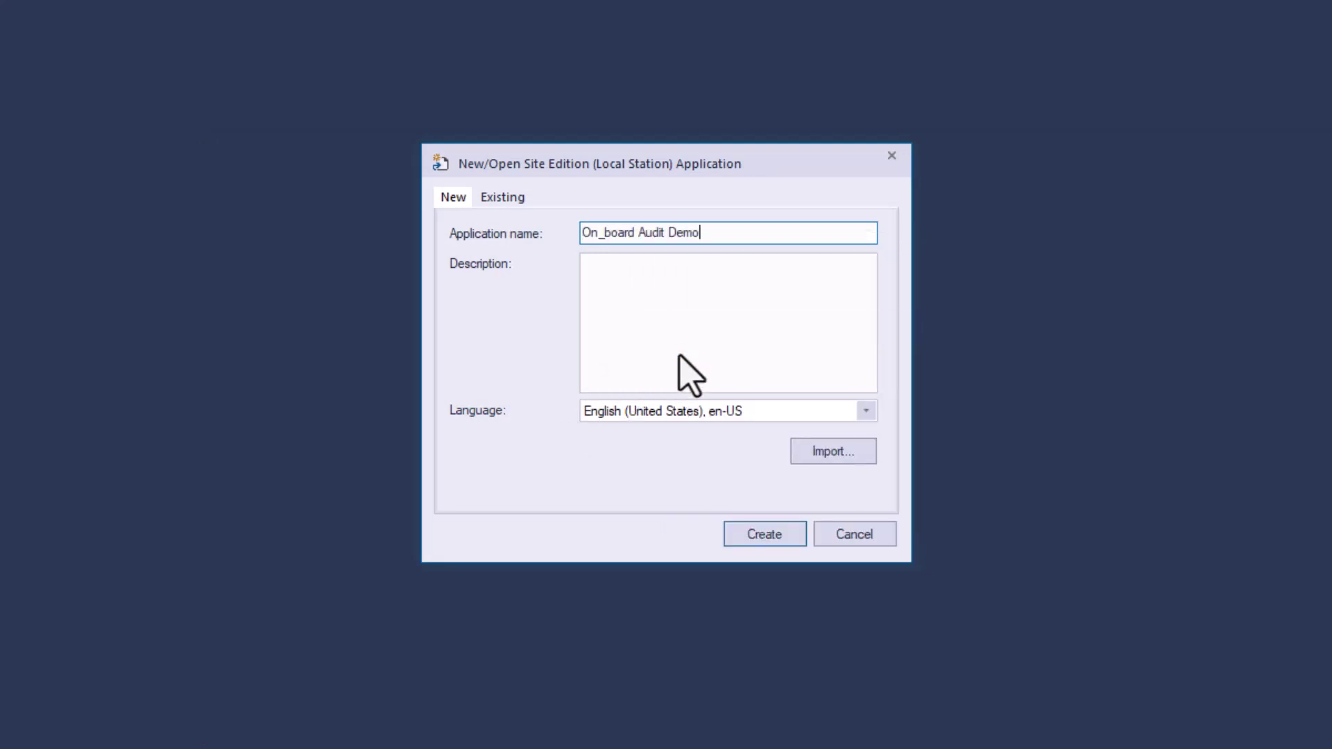
type("SE")
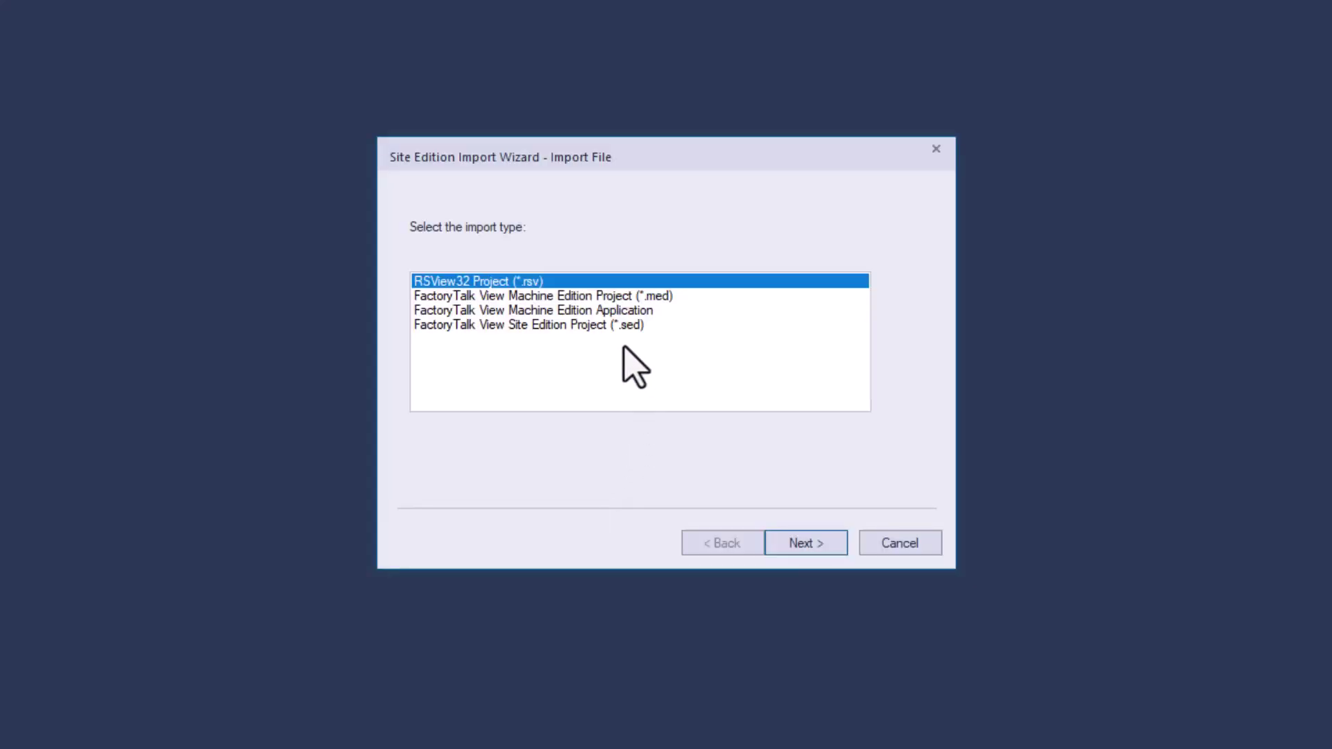
left_click(633, 297)
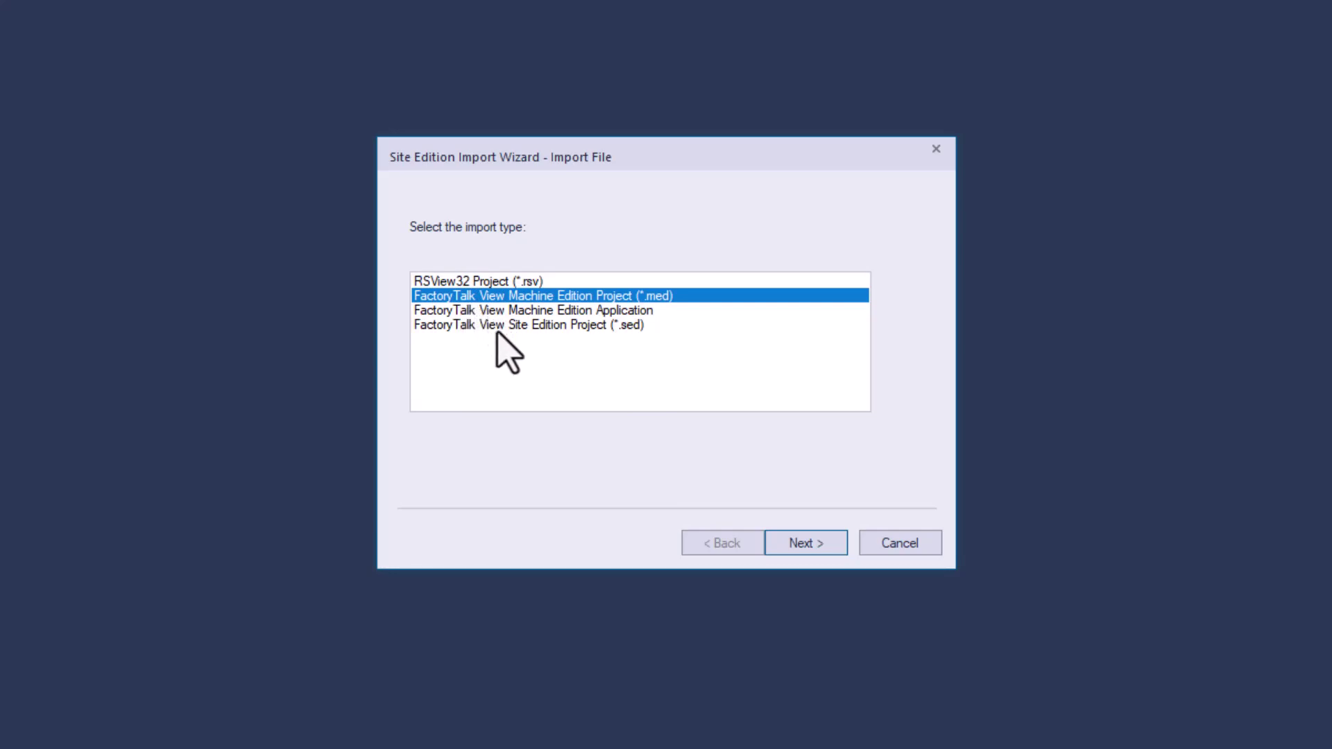
left_click(812, 545)
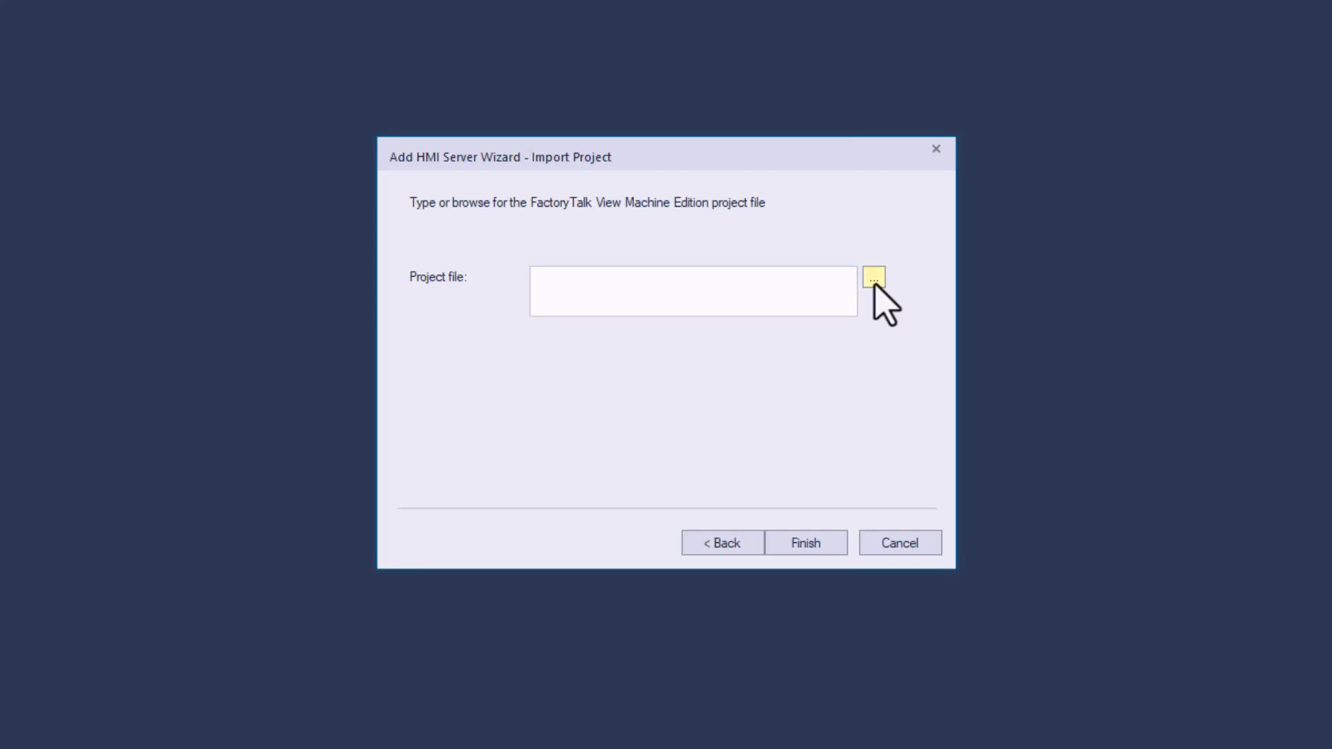
- Select the On_board Audit Demo project file in the On_board Audit Demo folder and finish the import
left_click(875, 281)
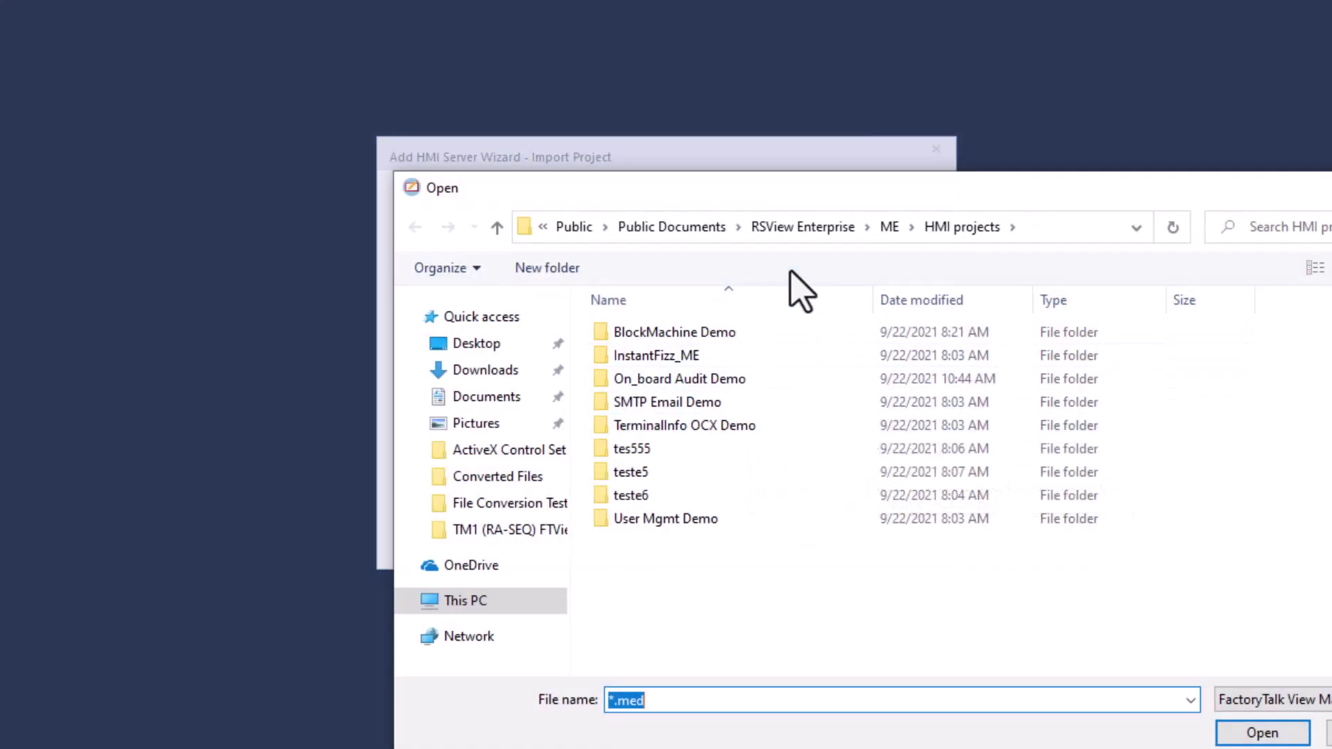
left_click(1027, 235)
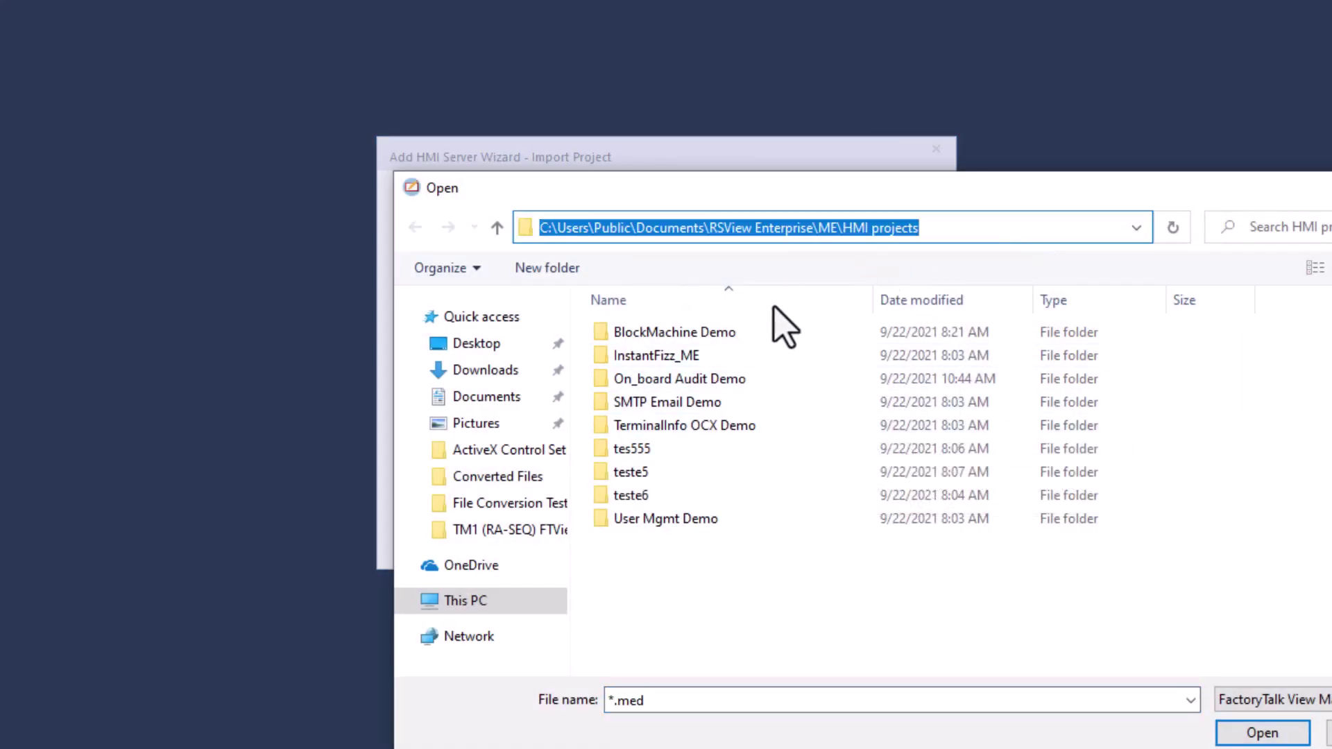
double_click(715, 389)
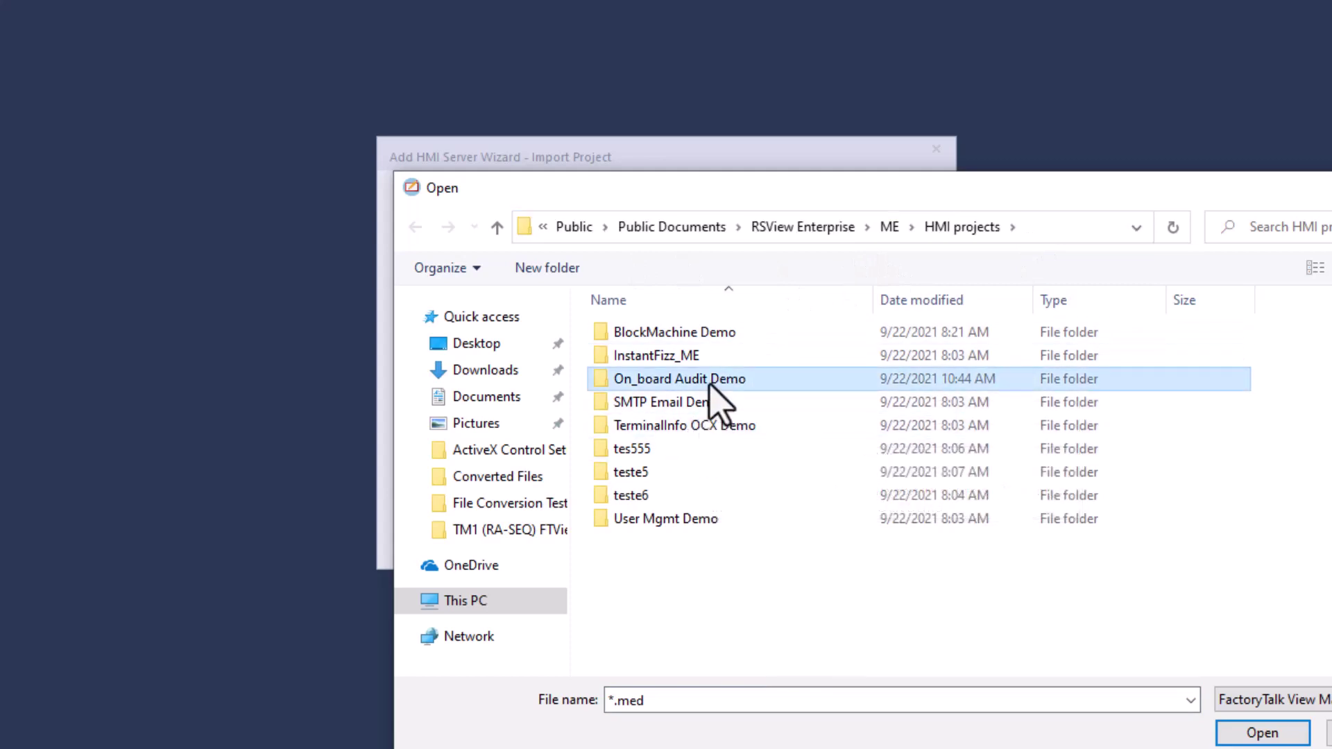
scroll(708, 472, "down", 2)
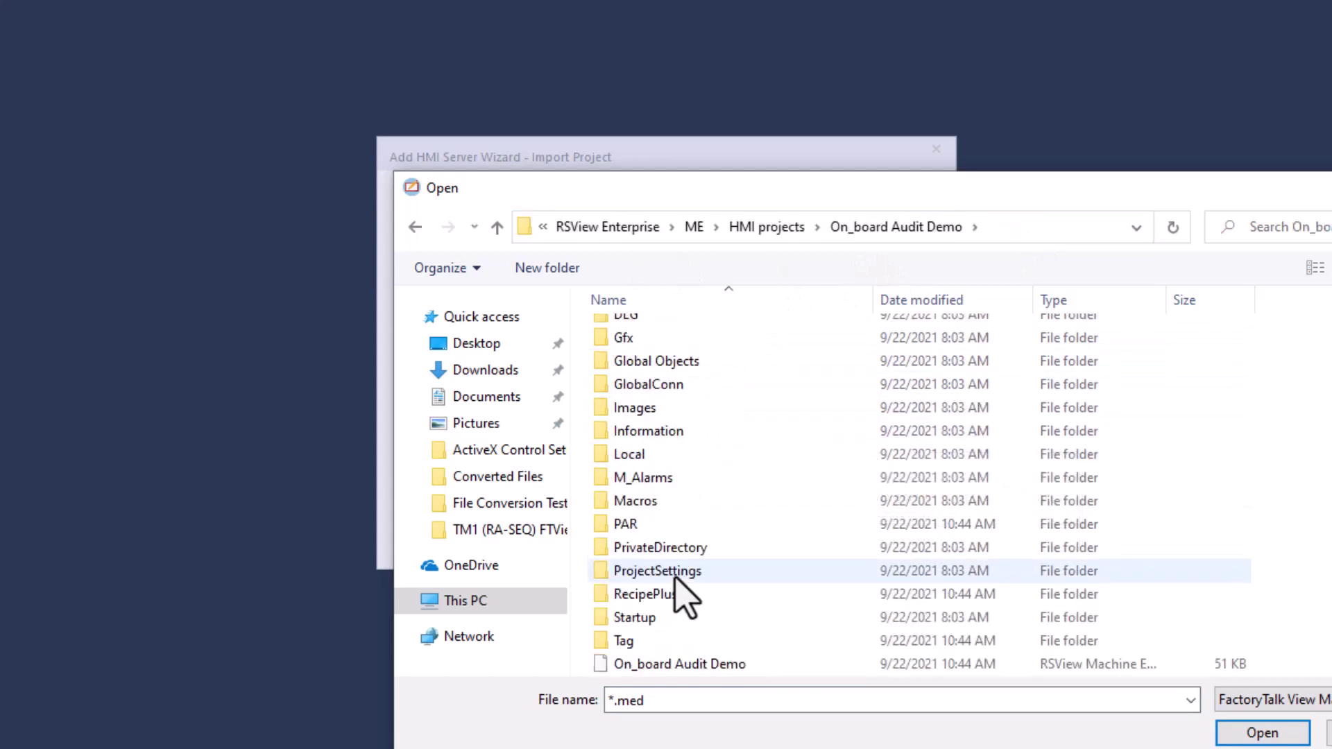
left_click(703, 664)
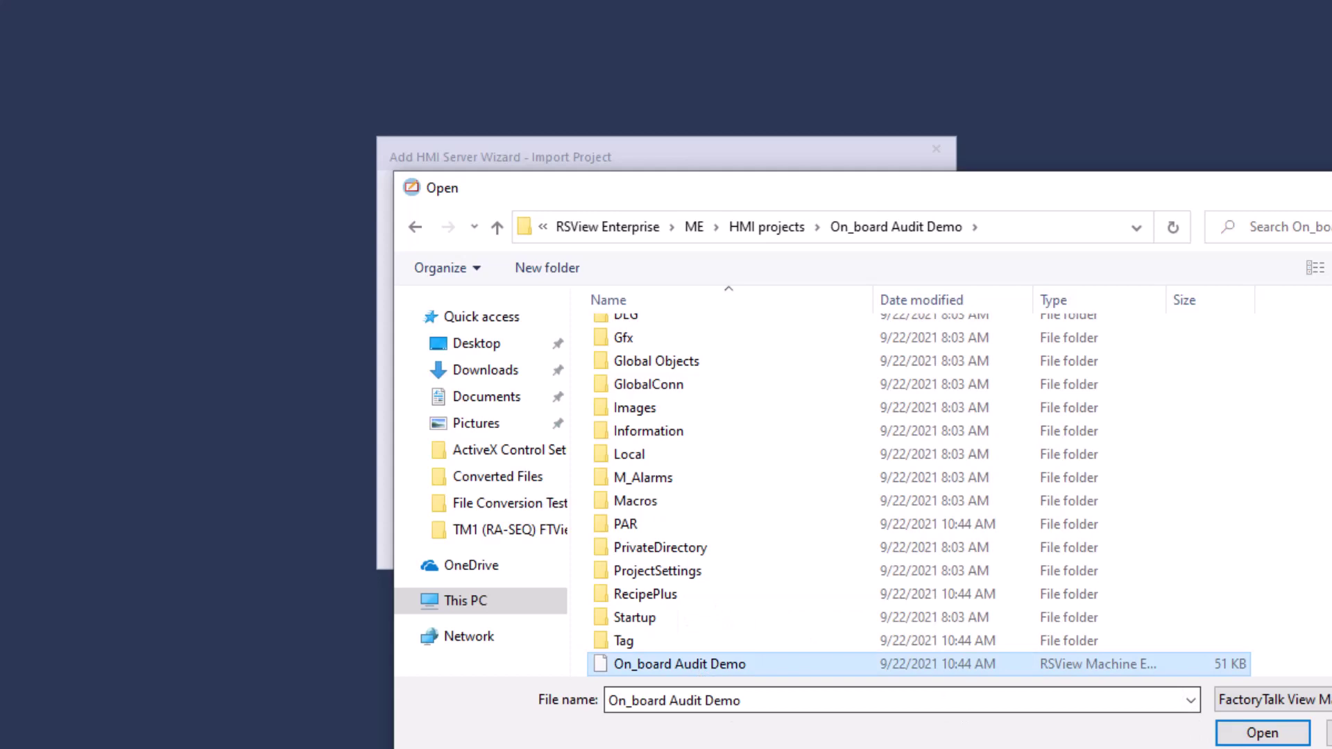
left_click(1263, 734)
left_click(803, 544)
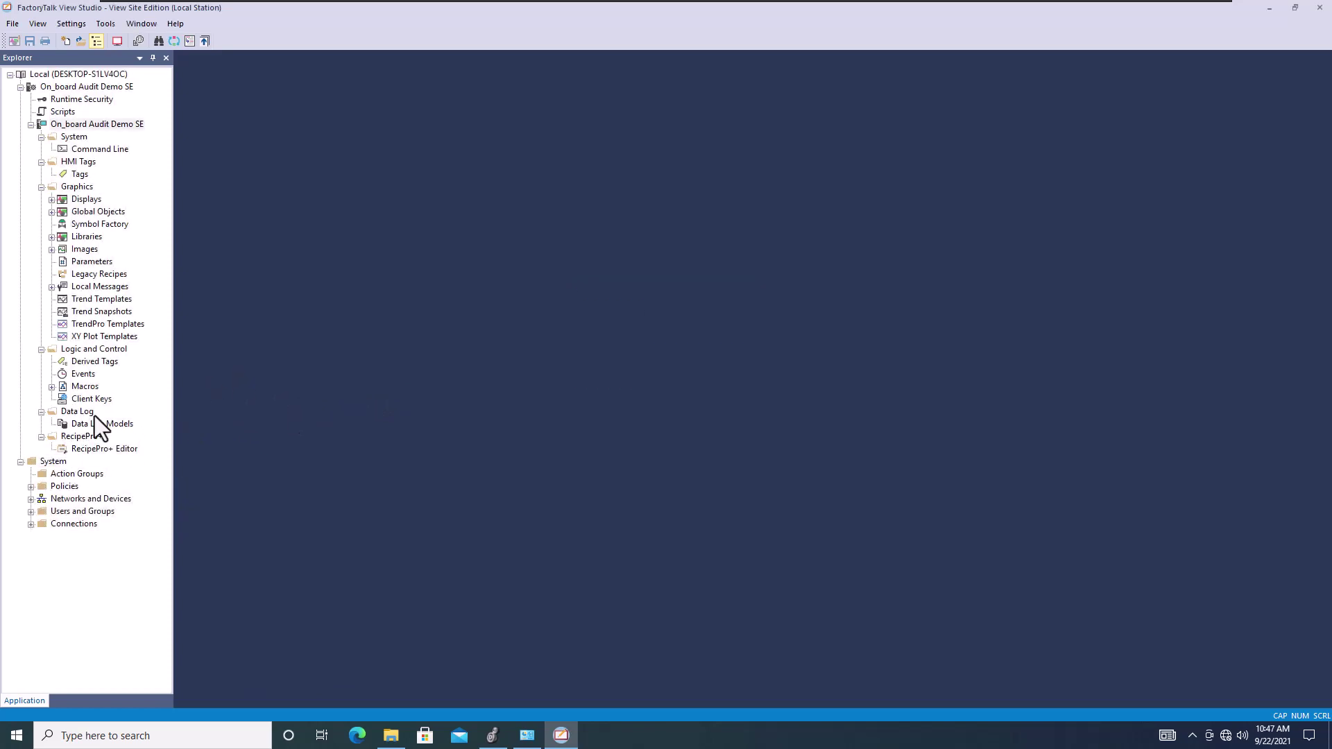
- Expand Macros in the imported application, examine the command lines of the ClearCSVStatus macro and close it
left_click(51, 387)
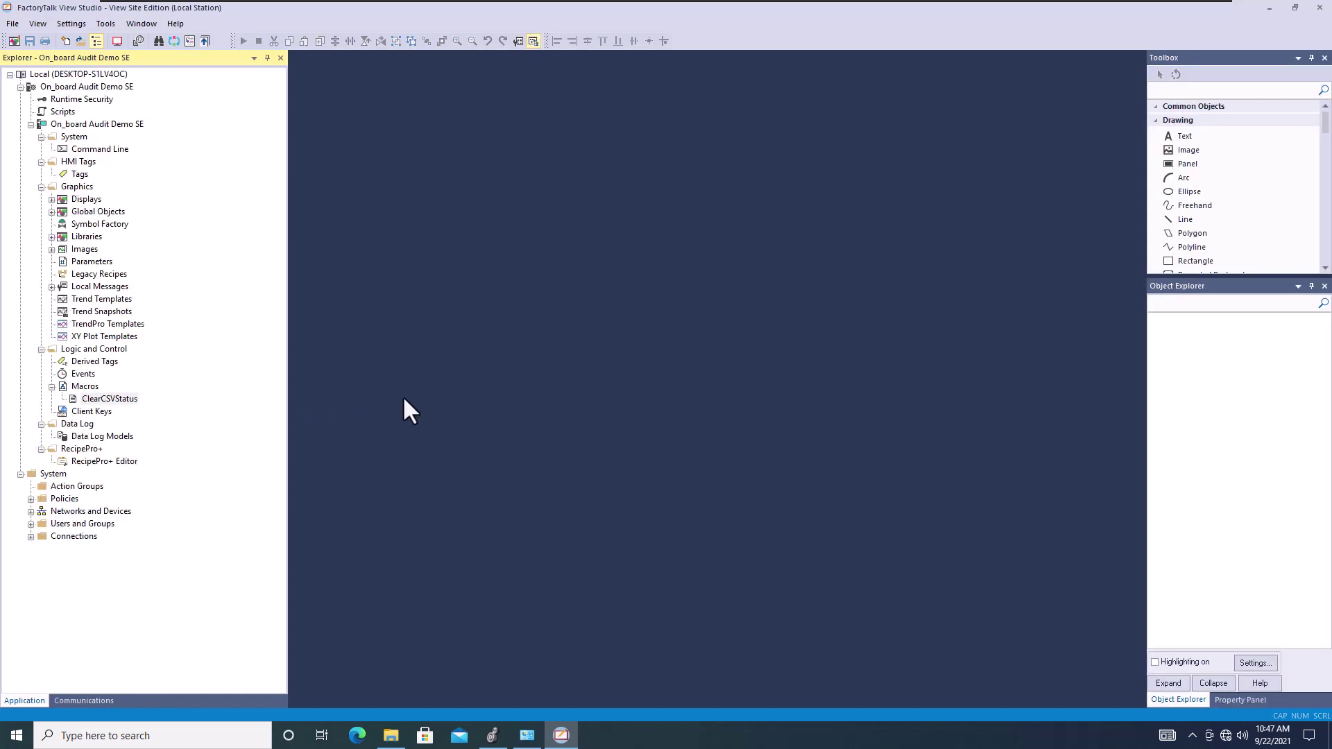
left_click_drag(745, 298, 572, 196)
left_click_drag(494, 318, 349, 276)
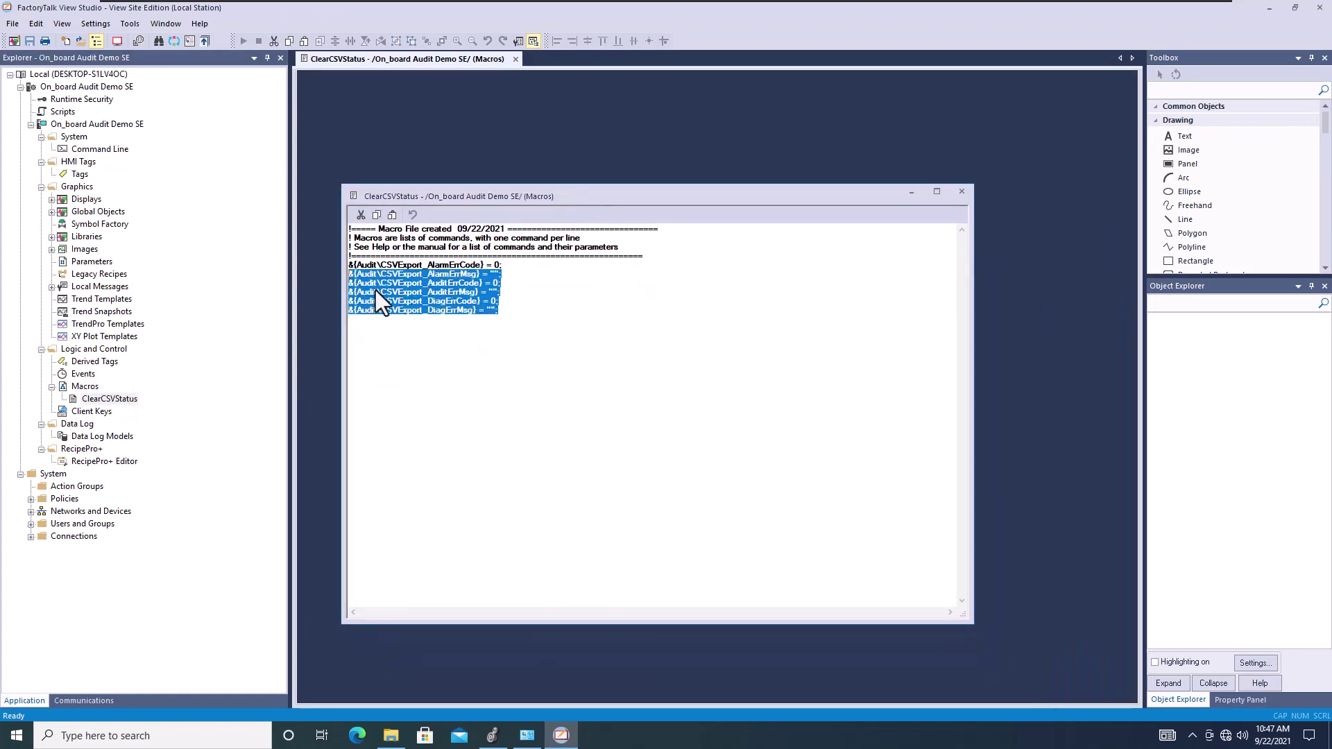
left_click(962, 193)
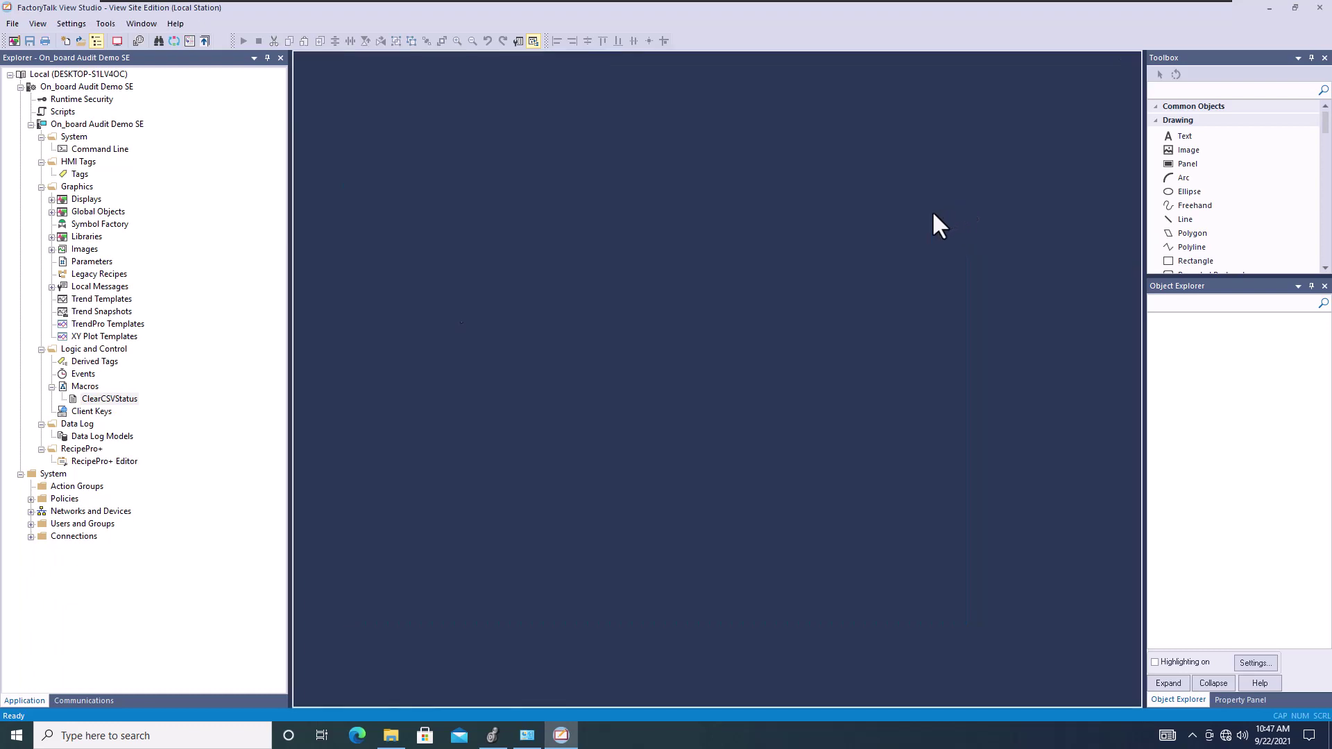
- Examine the contents of Images, Local Messages and Global Objects, collapsing each again
left_click(52, 250)
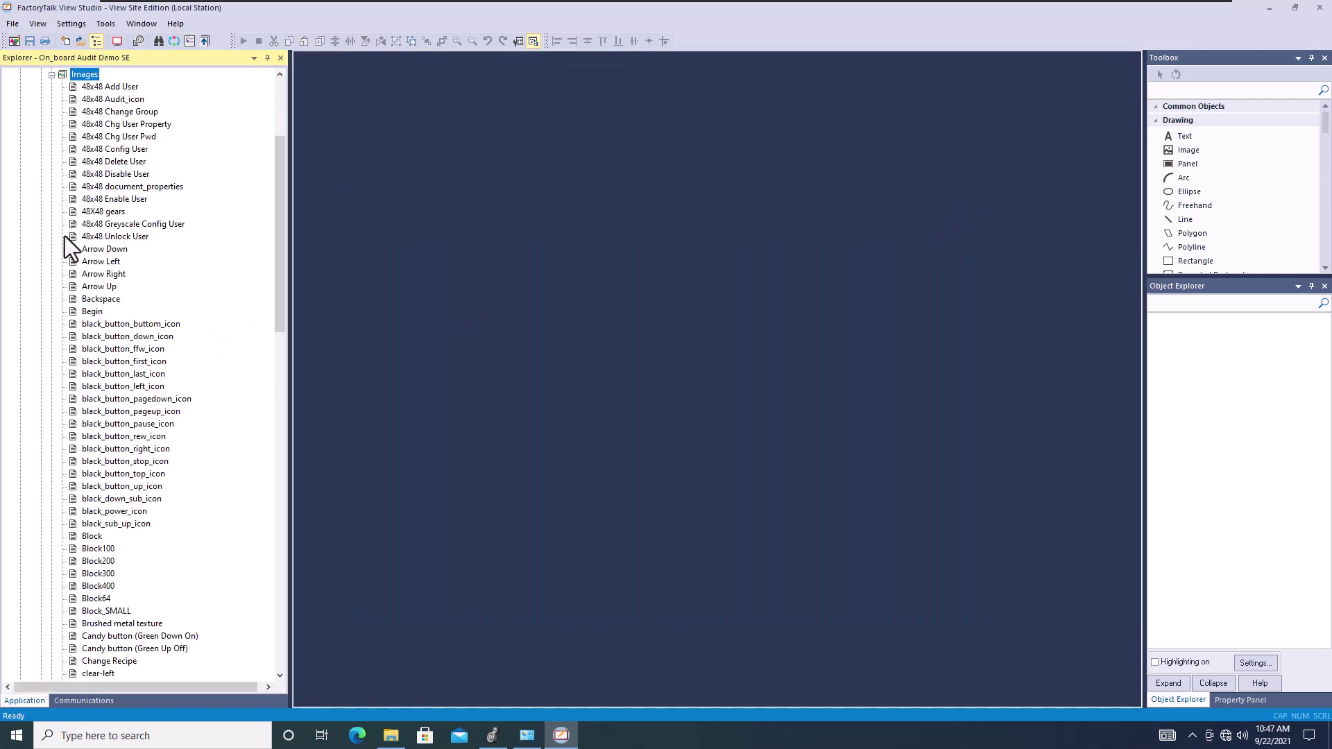
left_click(53, 76)
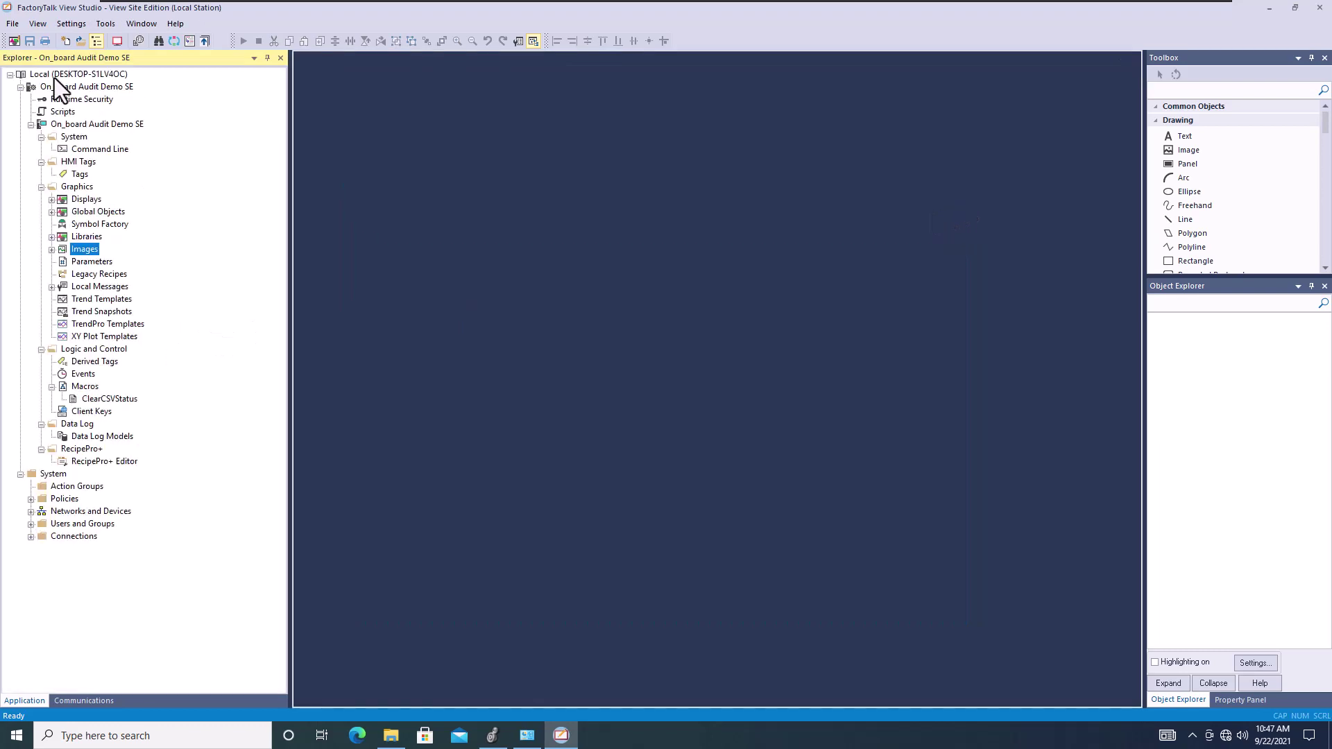
left_click(52, 287)
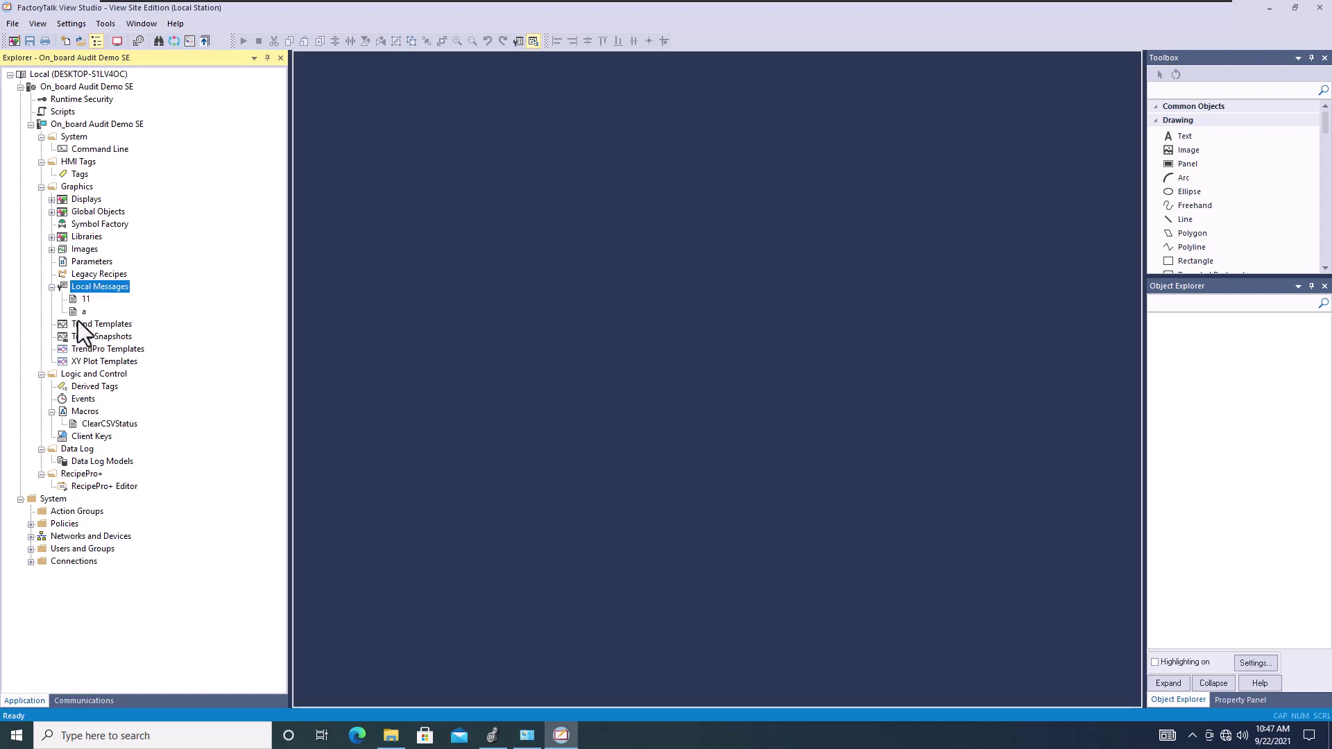
left_click(51, 287)
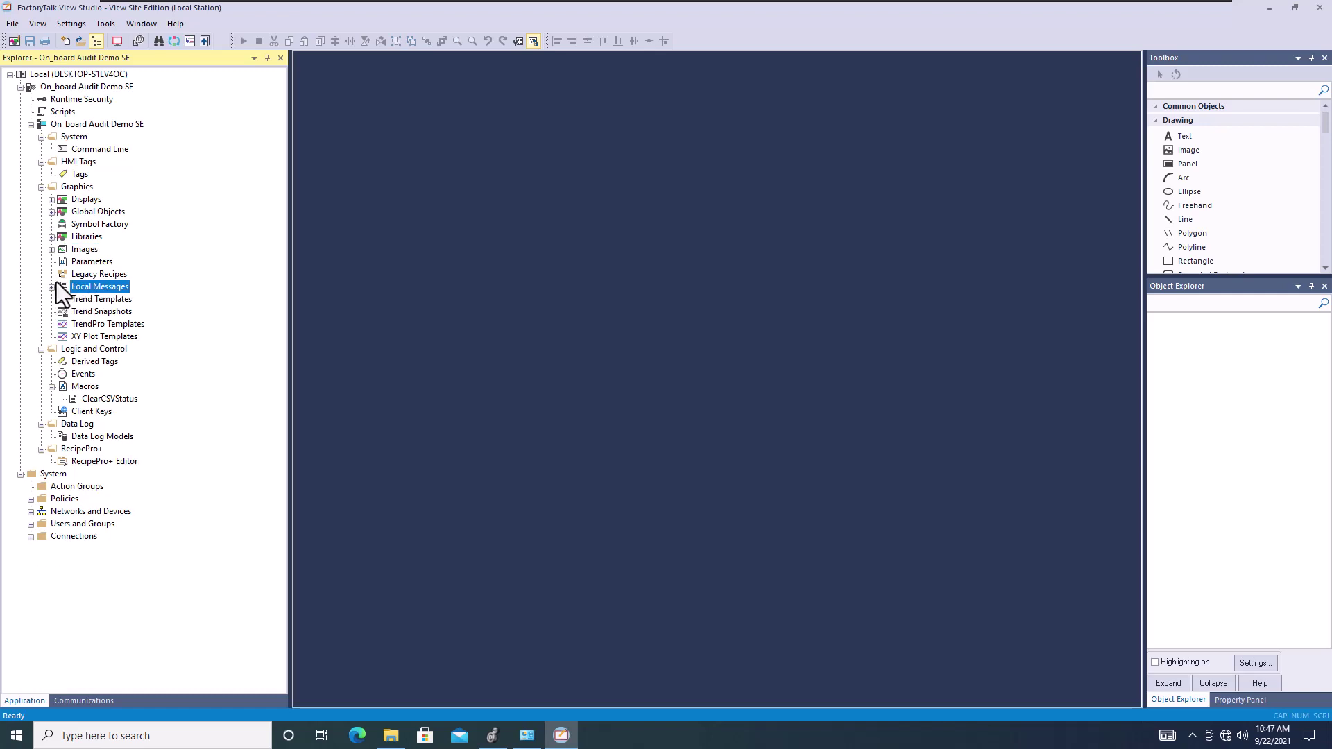
left_click(52, 212)
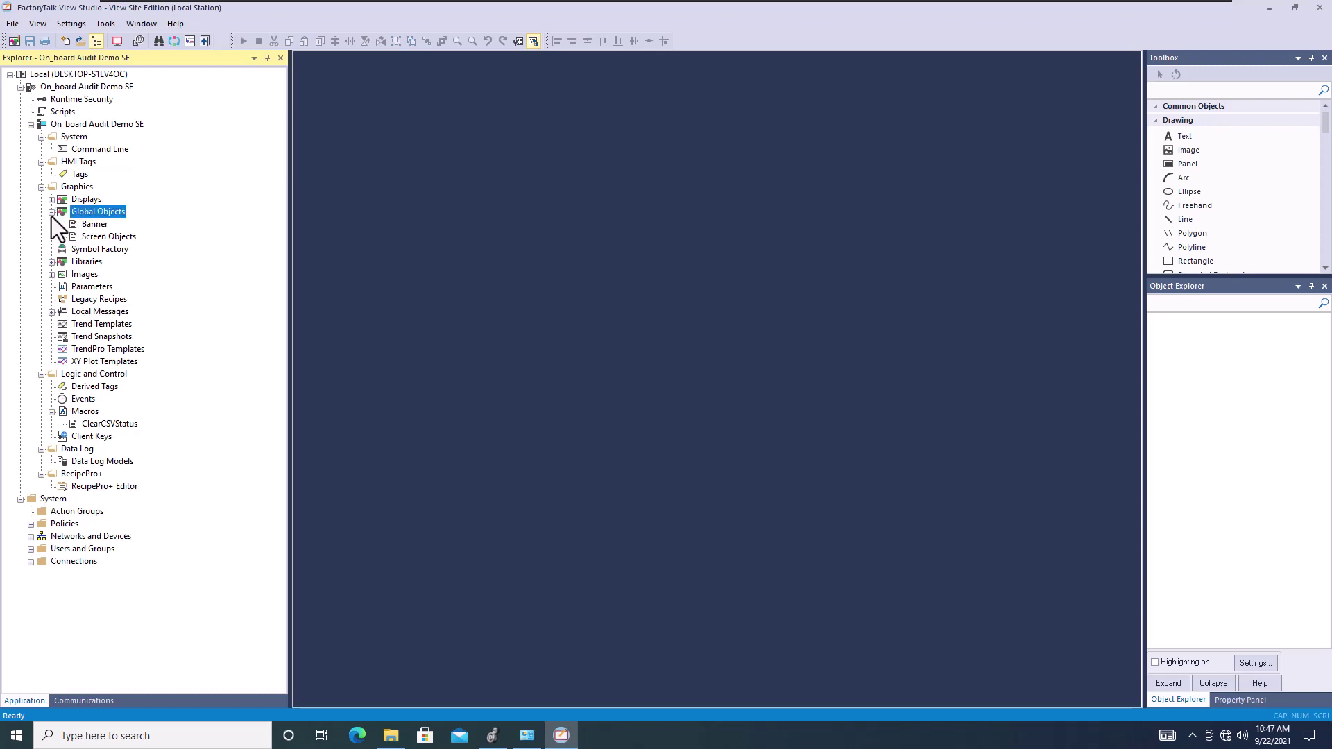
left_click(52, 213)
- Expand Displays and open all the imported displays for viewing, from 1 Main through 99 Confirmation
left_click(53, 201)
left_click(52, 201)
left_click(53, 201)
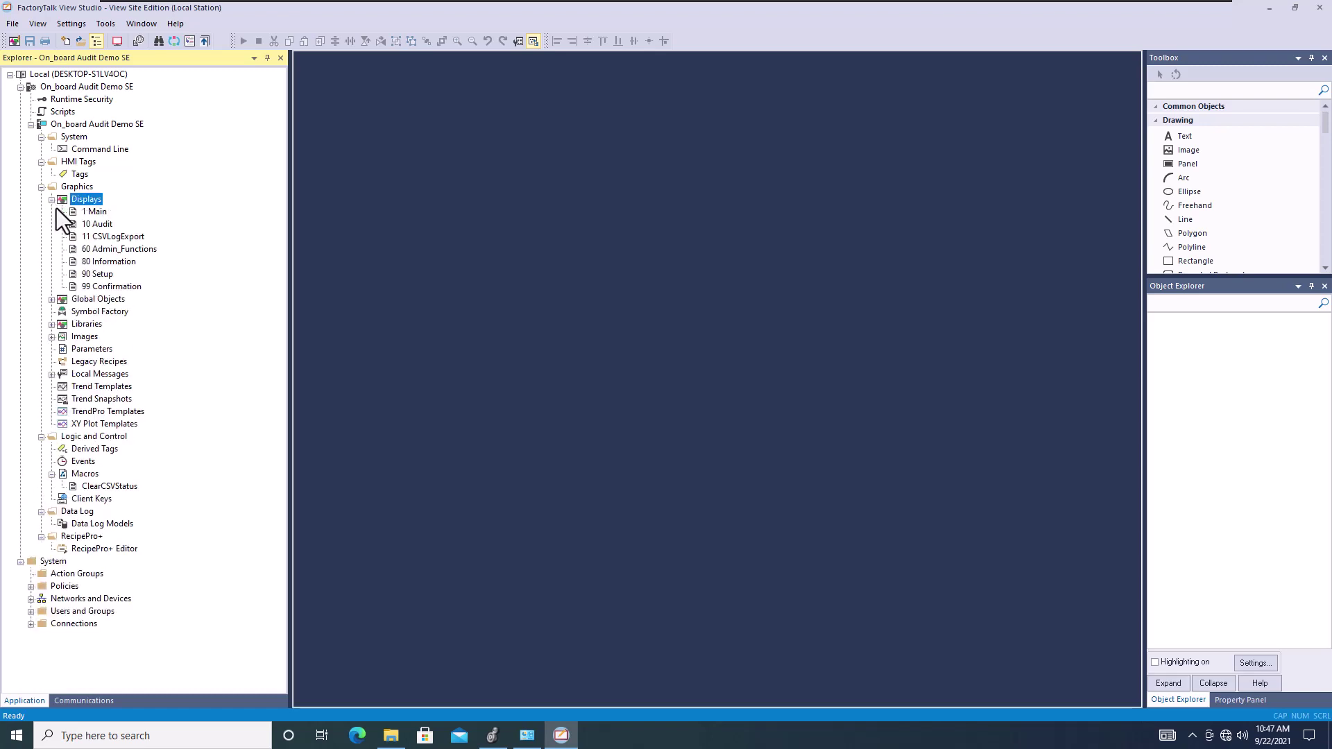
double_click(93, 212)
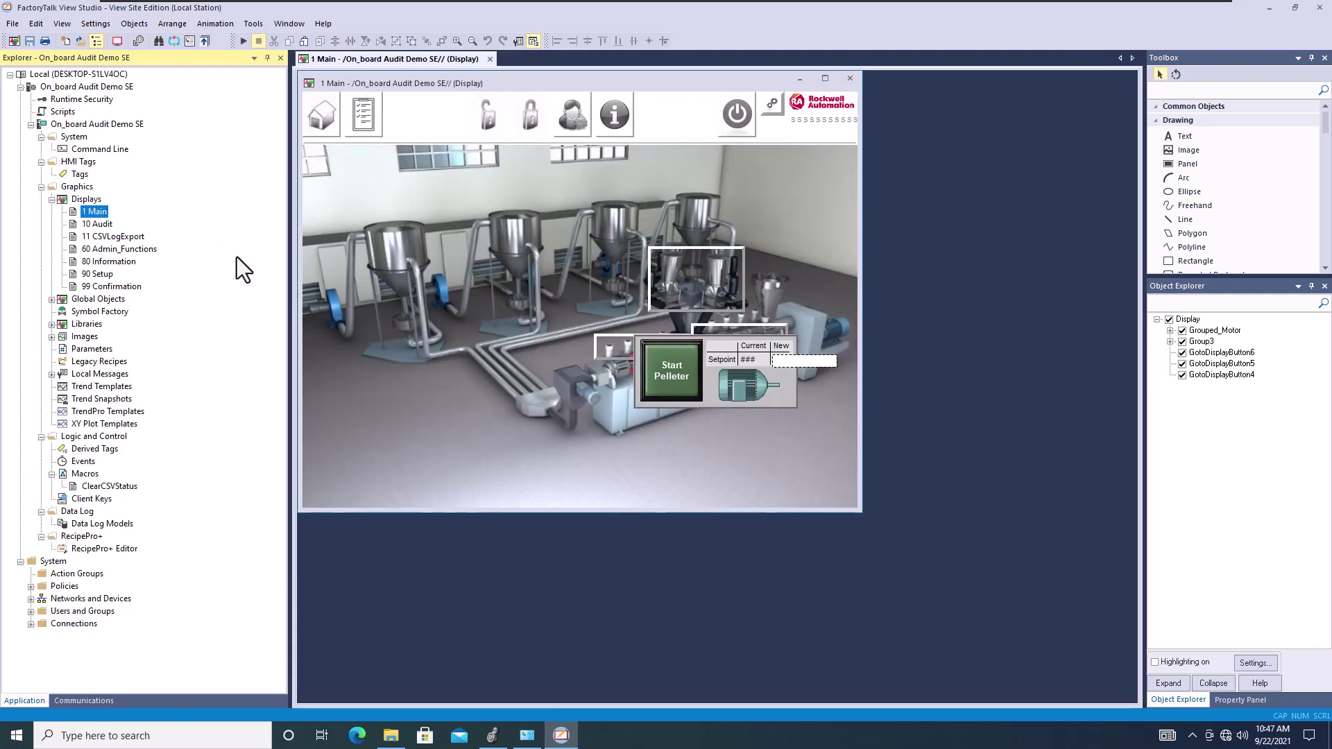
double_click(102, 225)
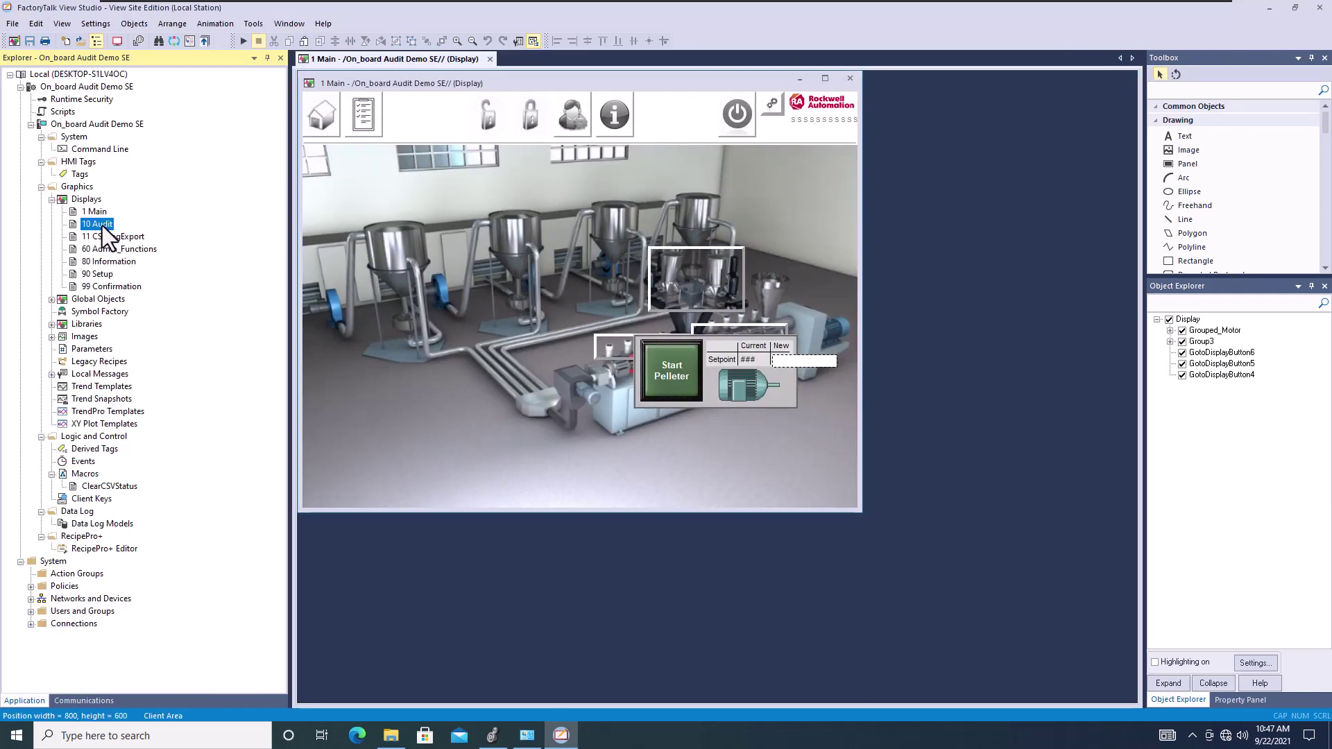
double_click(118, 237)
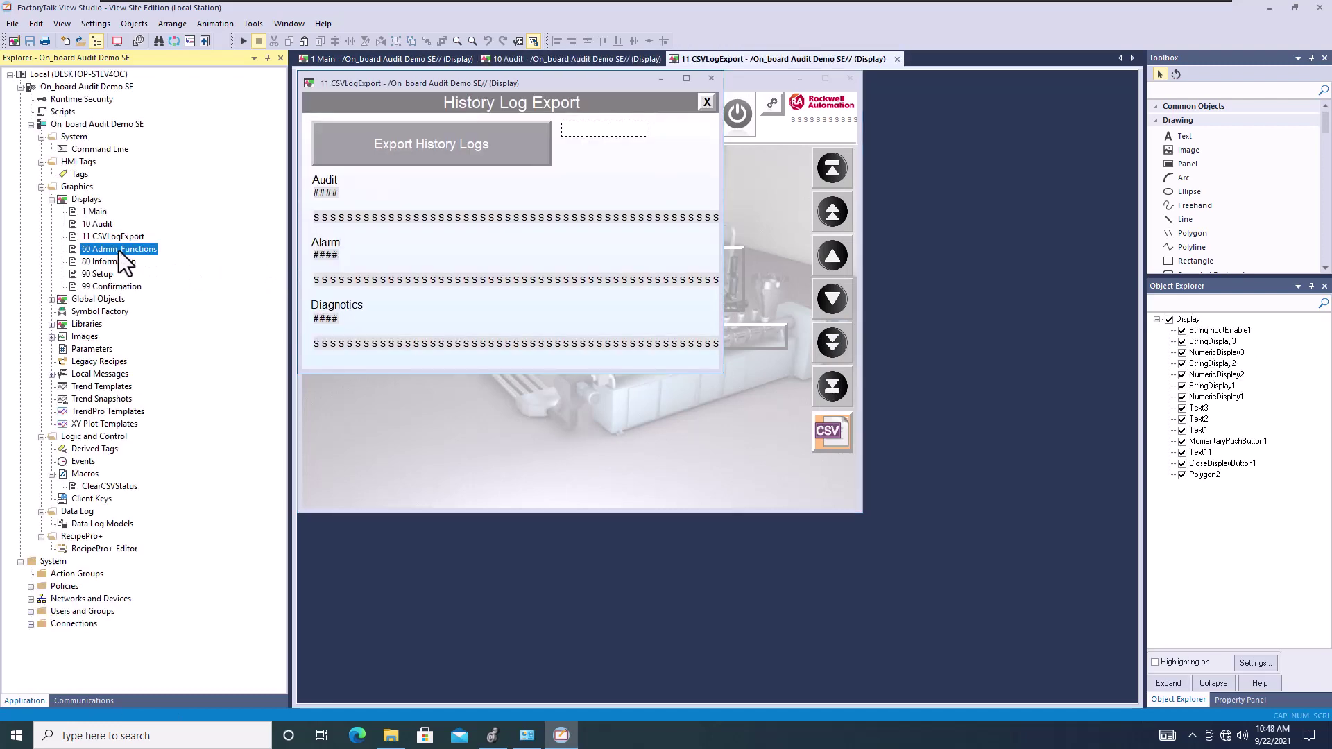
double_click(118, 250)
double_click(118, 262)
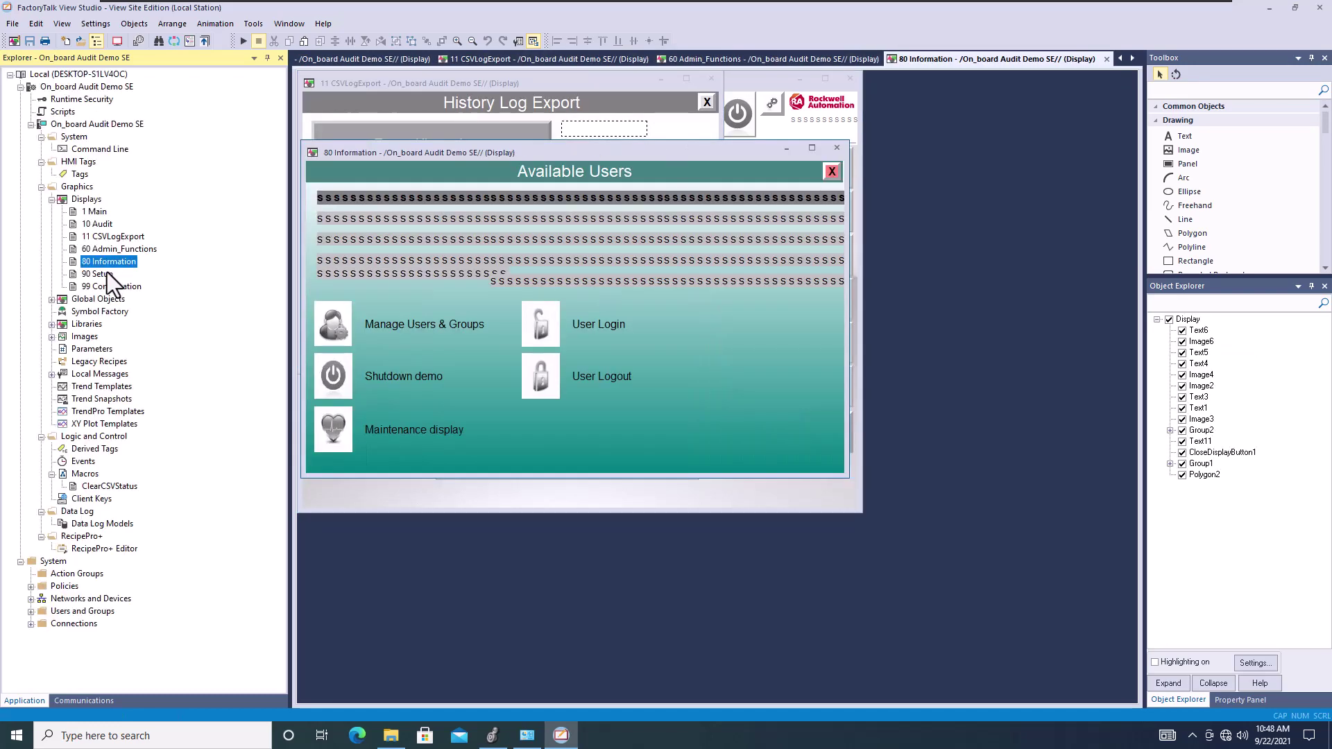
double_click(105, 272)
double_click(104, 287)
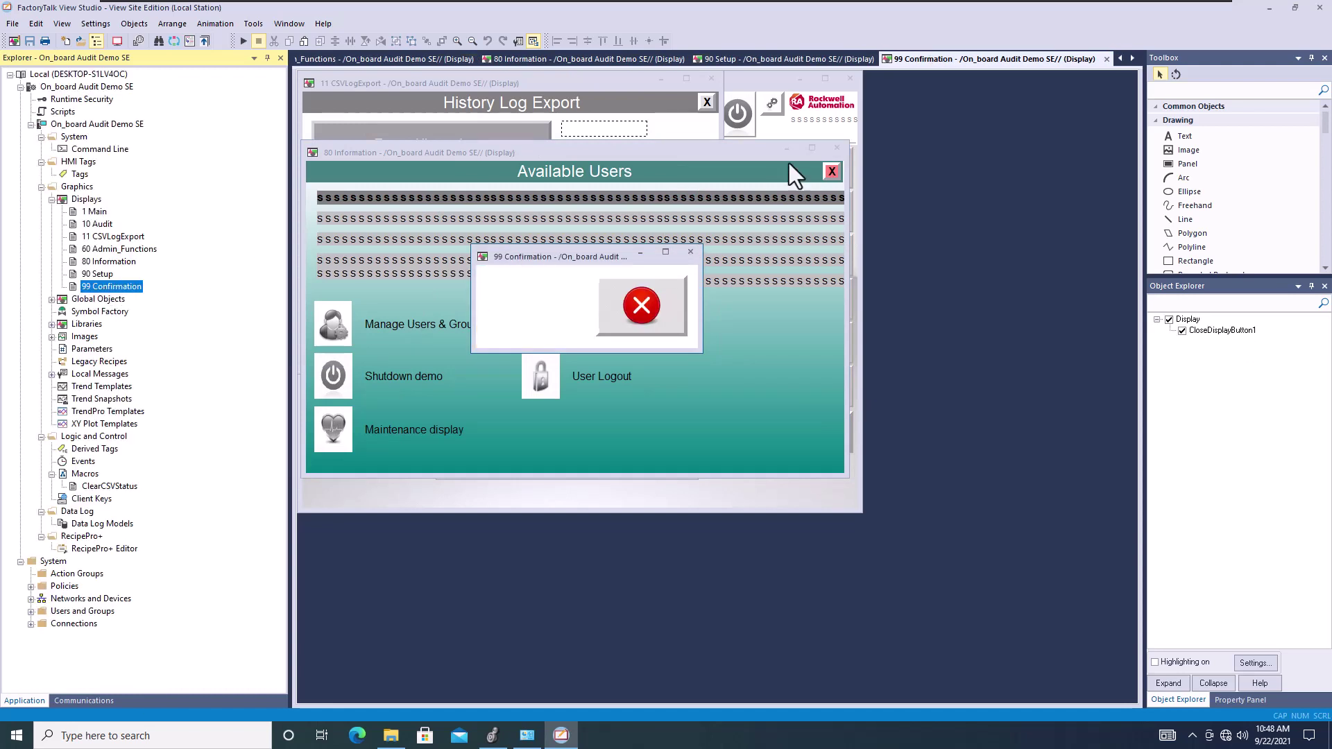
- Close all open displays except 1 Main, starting with 99 Confirmation and ending with 10 Audit
left_click(1106, 59)
left_click(1104, 58)
left_click(1102, 59)
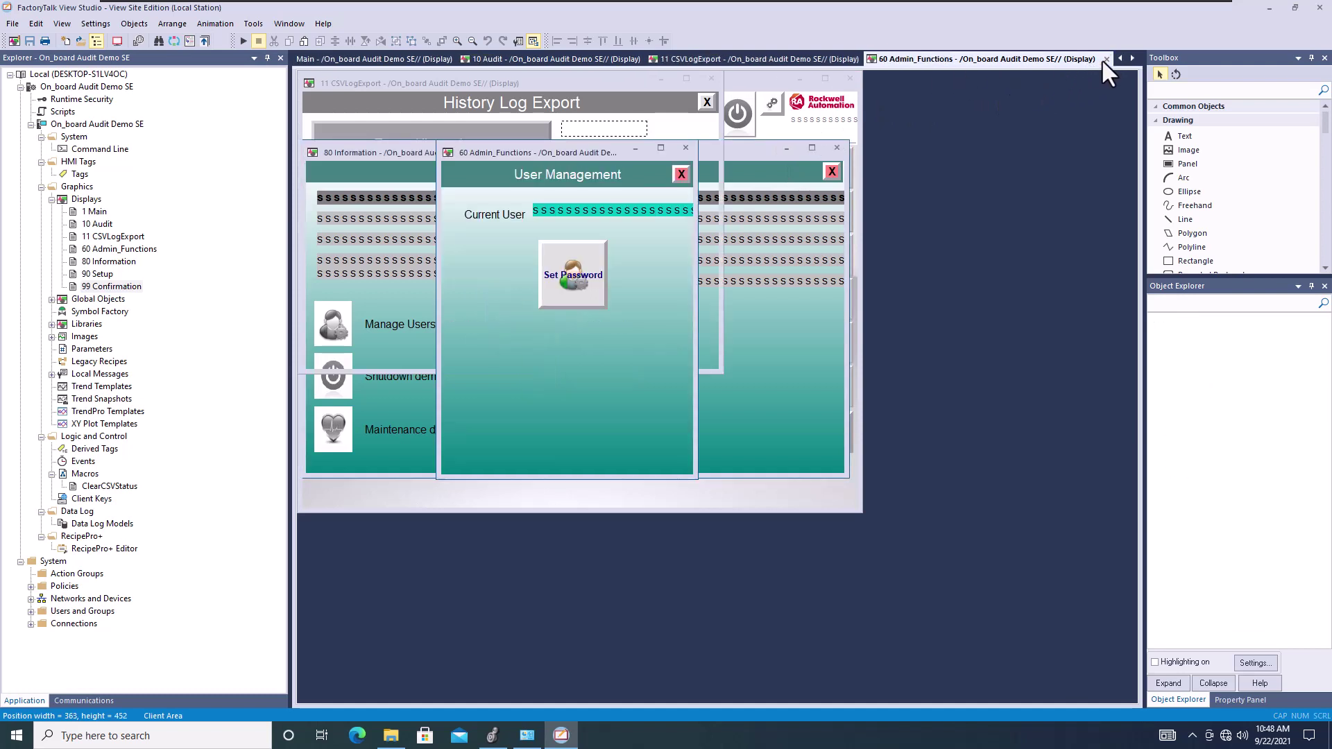
left_click(1101, 60)
left_click(898, 59)
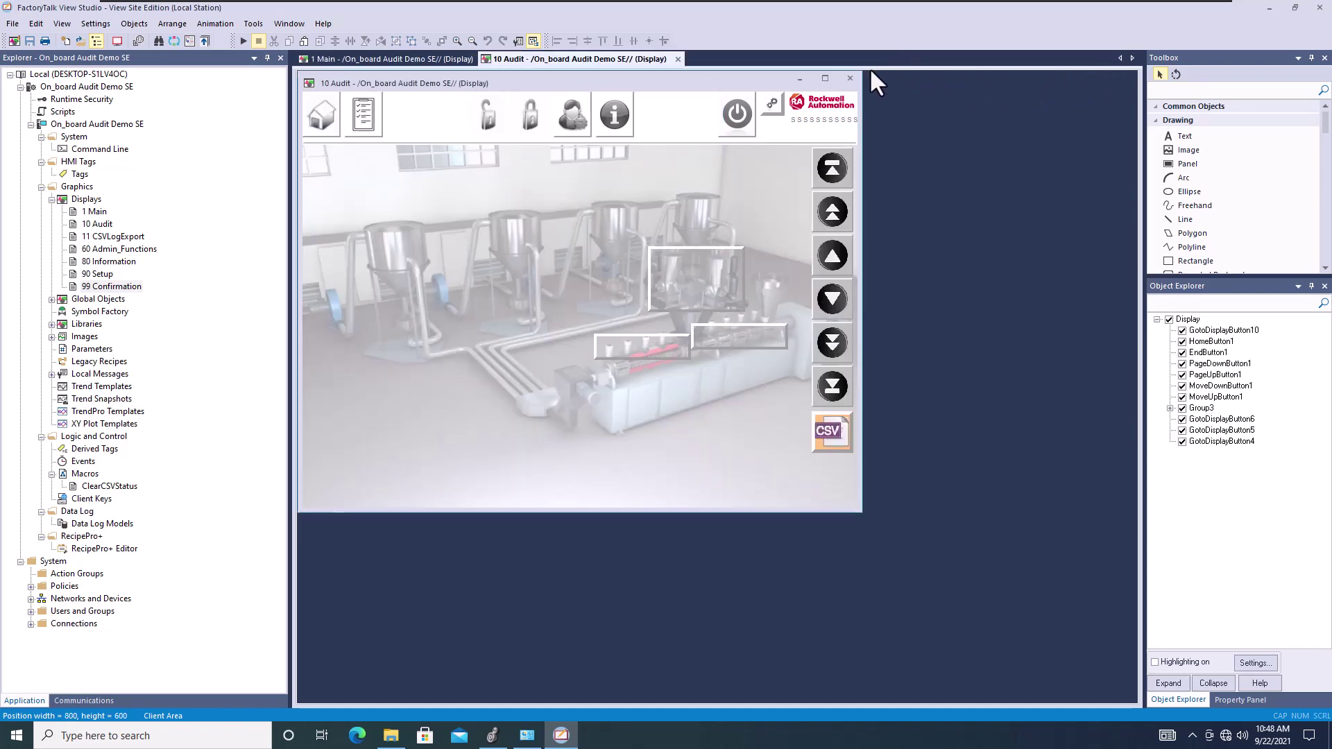
left_click(677, 60)
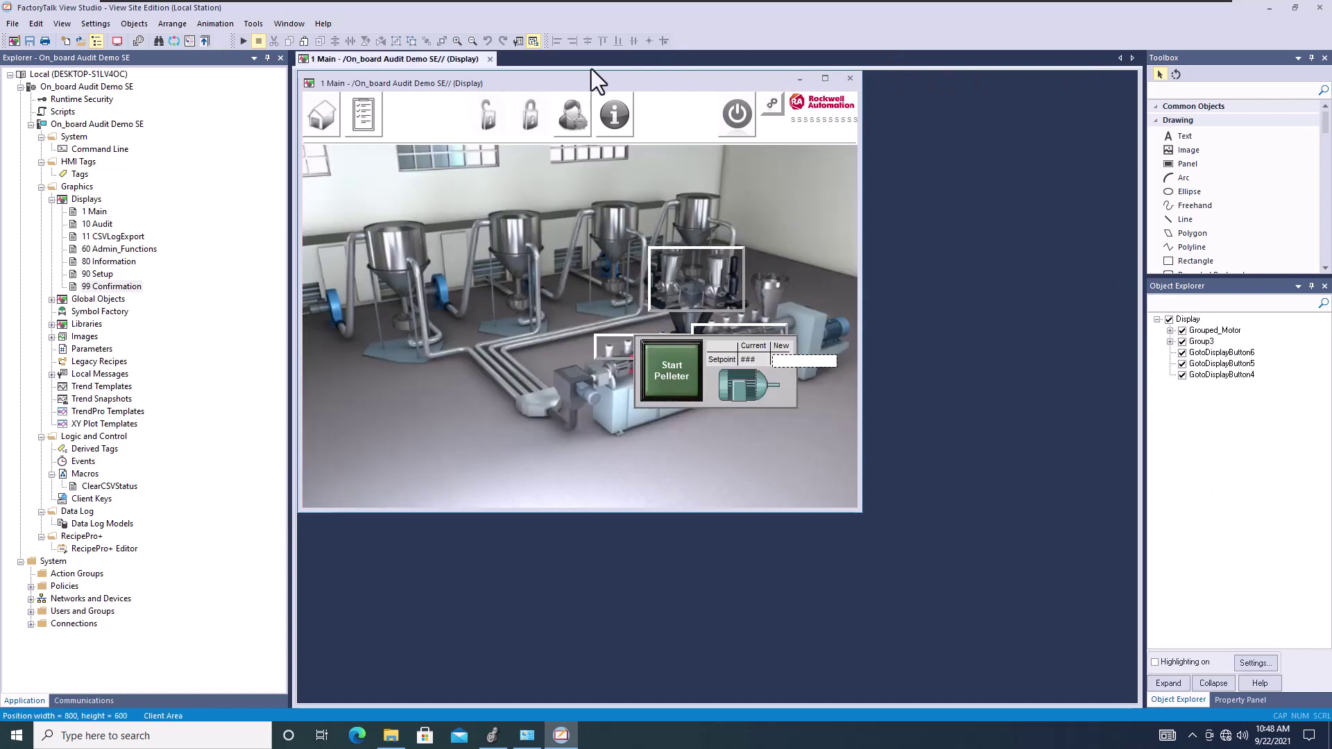
- Close the 1 Main display and exit FactoryTalk View Studio
left_click(487, 60)
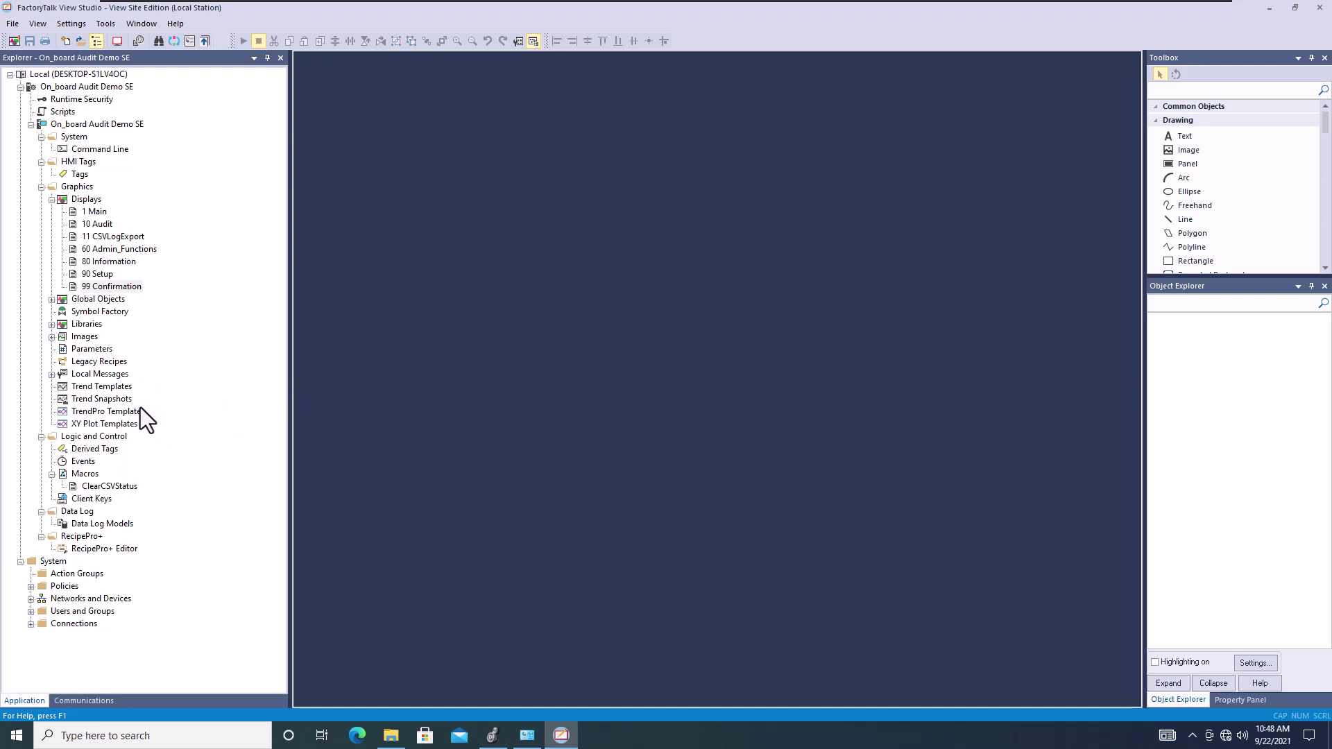
left_click(94, 350)
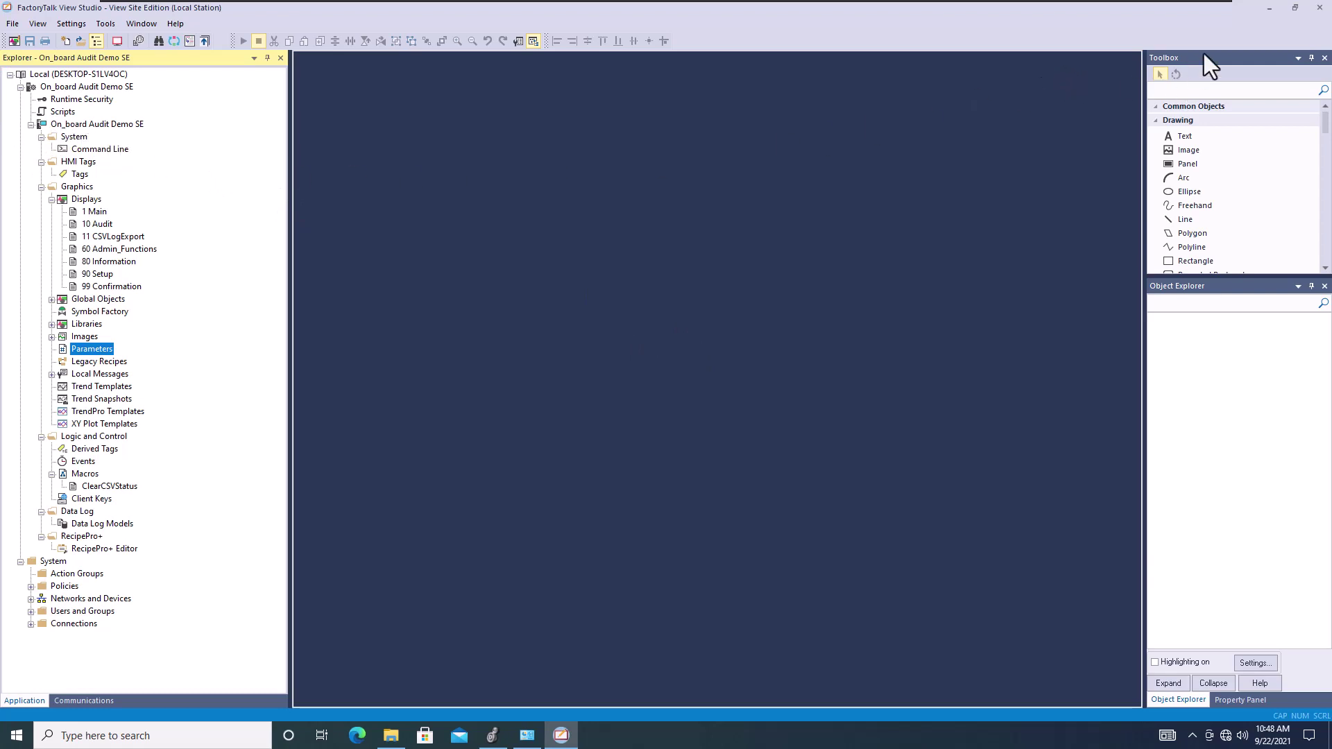
left_click(1318, 9)
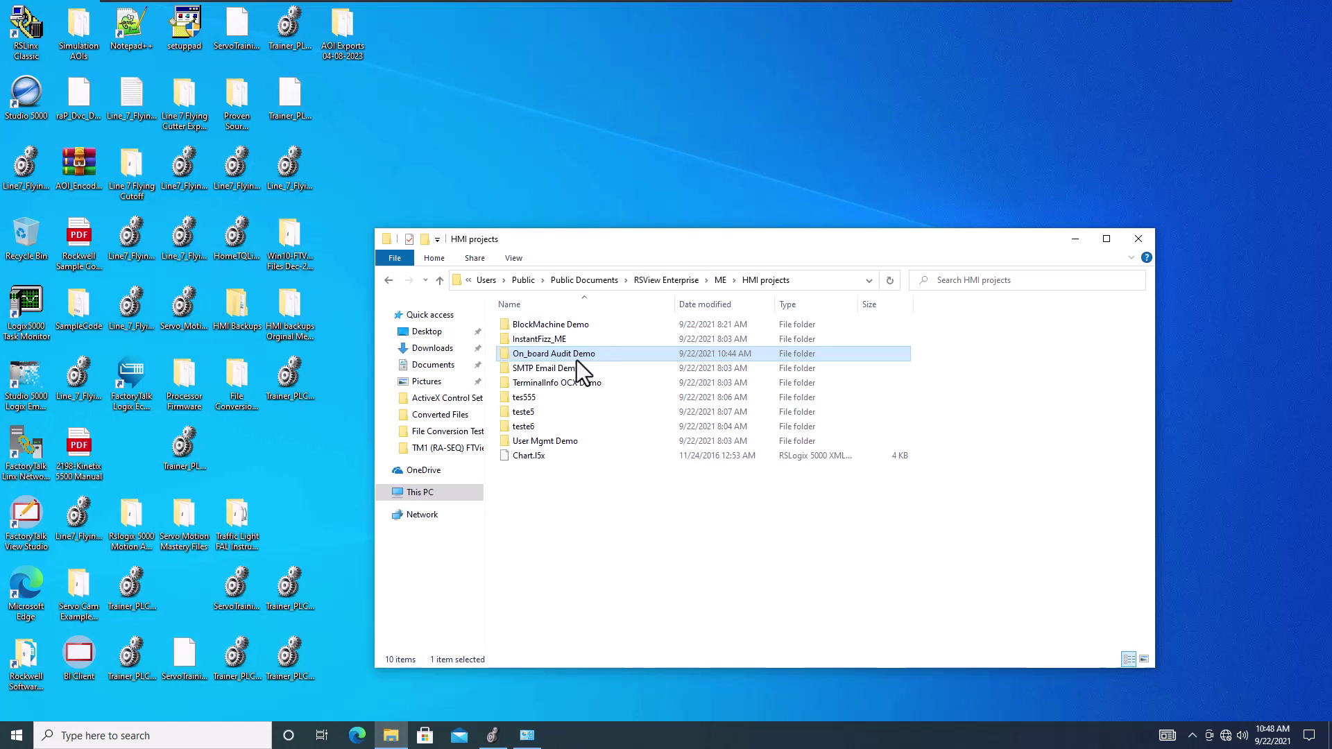
- Browse to the SE HMI Projects folder, examine the contents of On_board Audit Demo SE and return to the project list
left_click(691, 281)
double_click(534, 371)
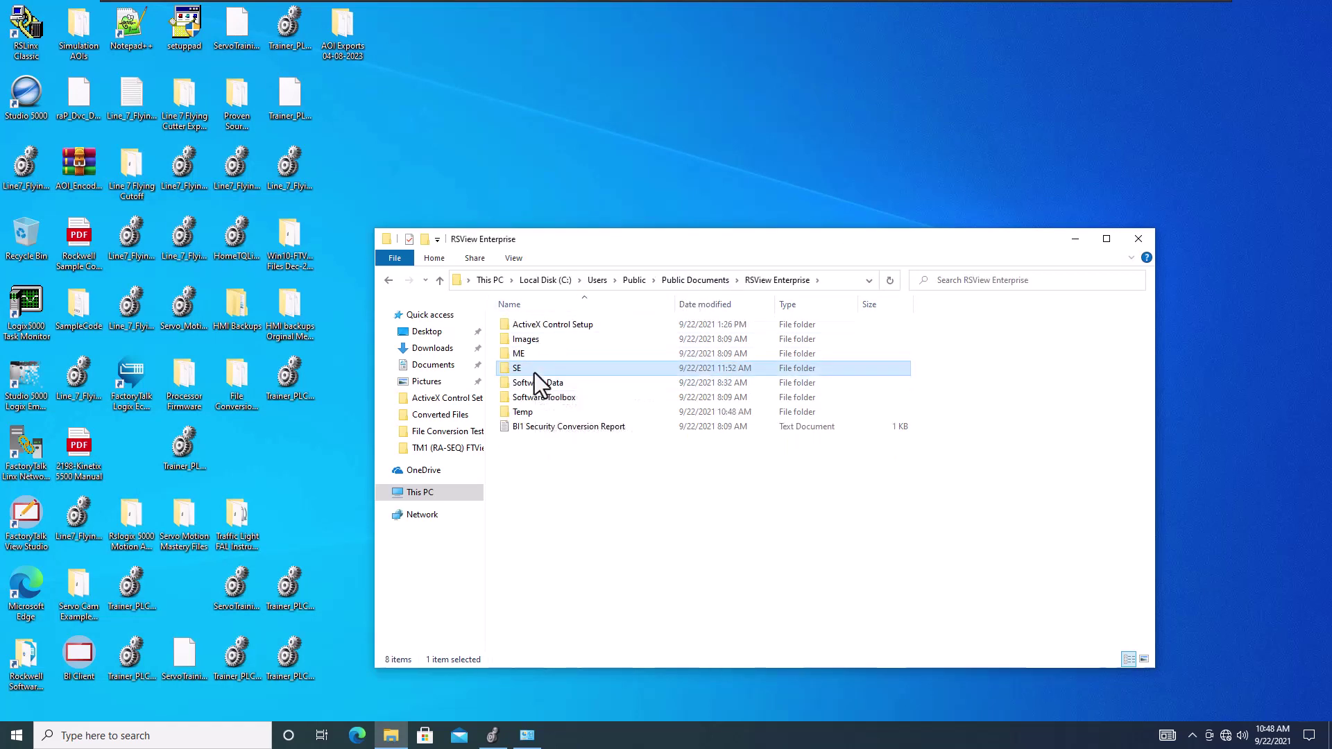
left_click(548, 411)
double_click(548, 412)
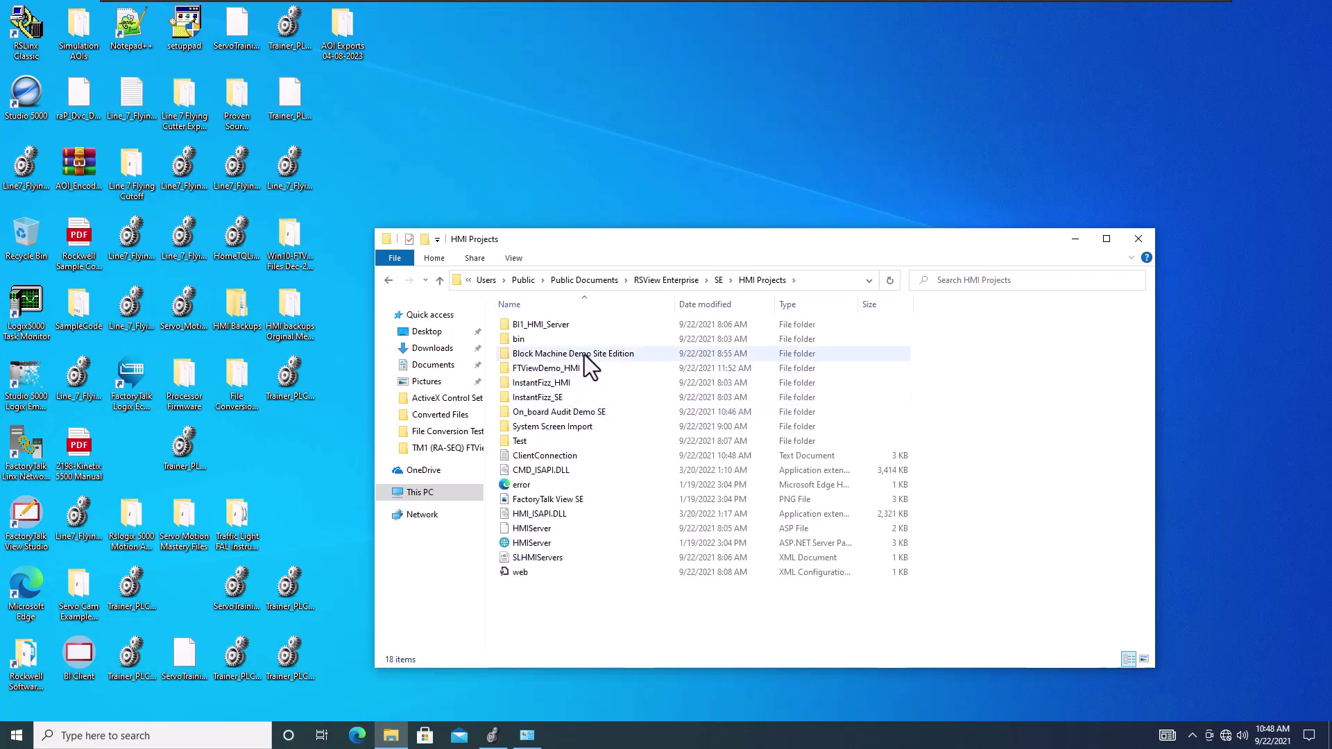
left_click(577, 415)
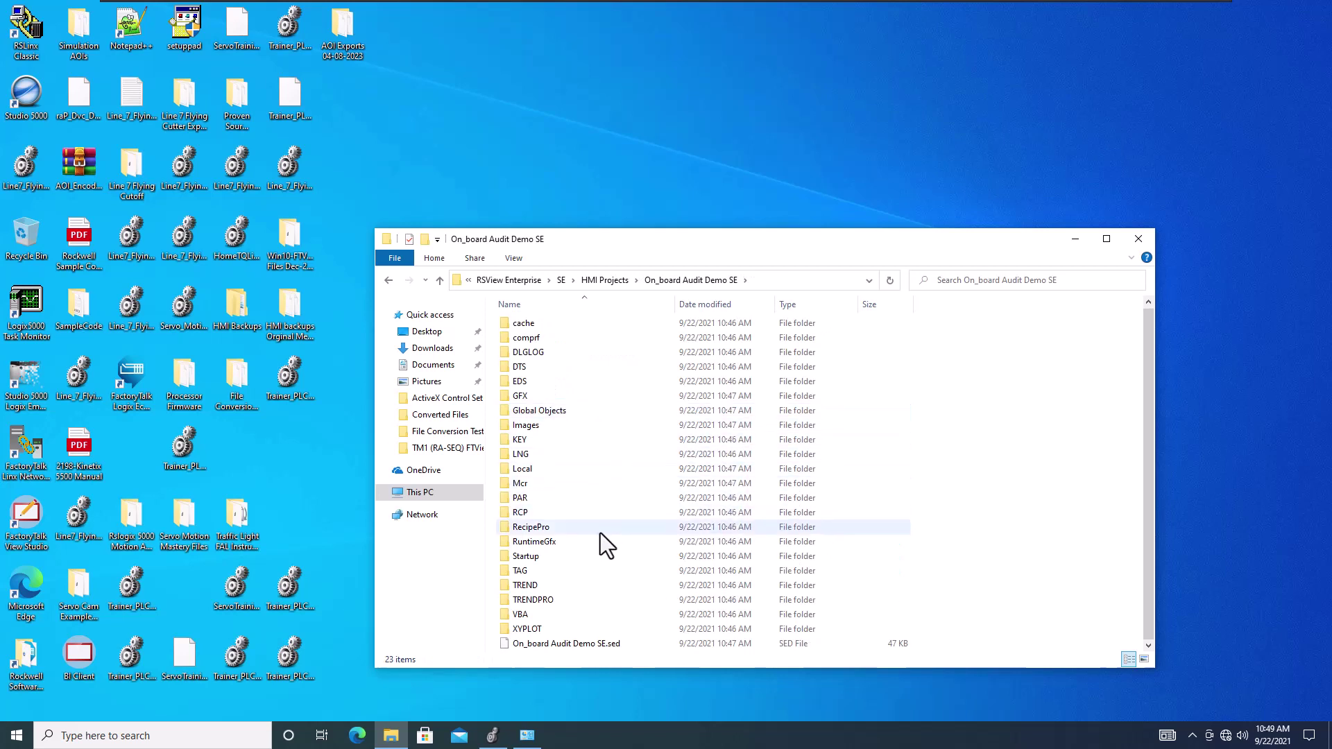
left_click(387, 282)
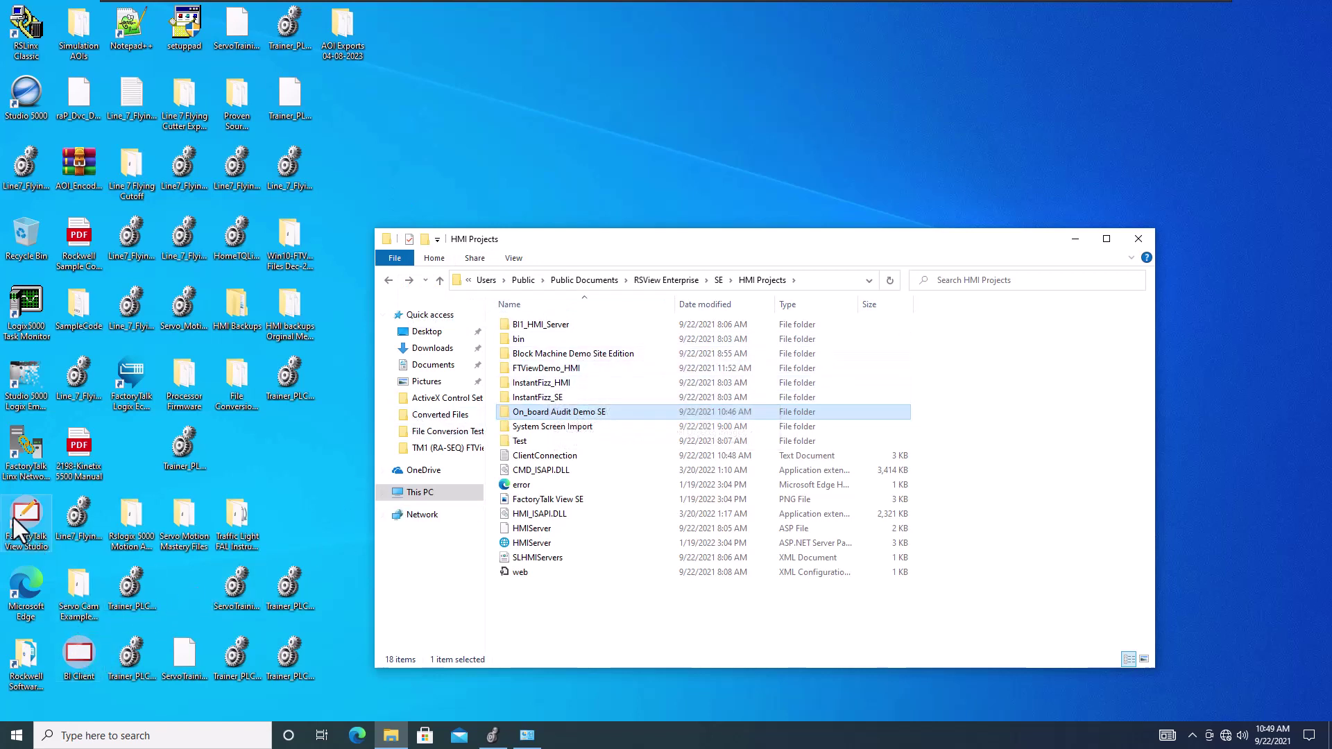
- Open the HMI projects folder of the ME directory under RSView Enterprise
left_click(694, 280)
double_click(520, 355)
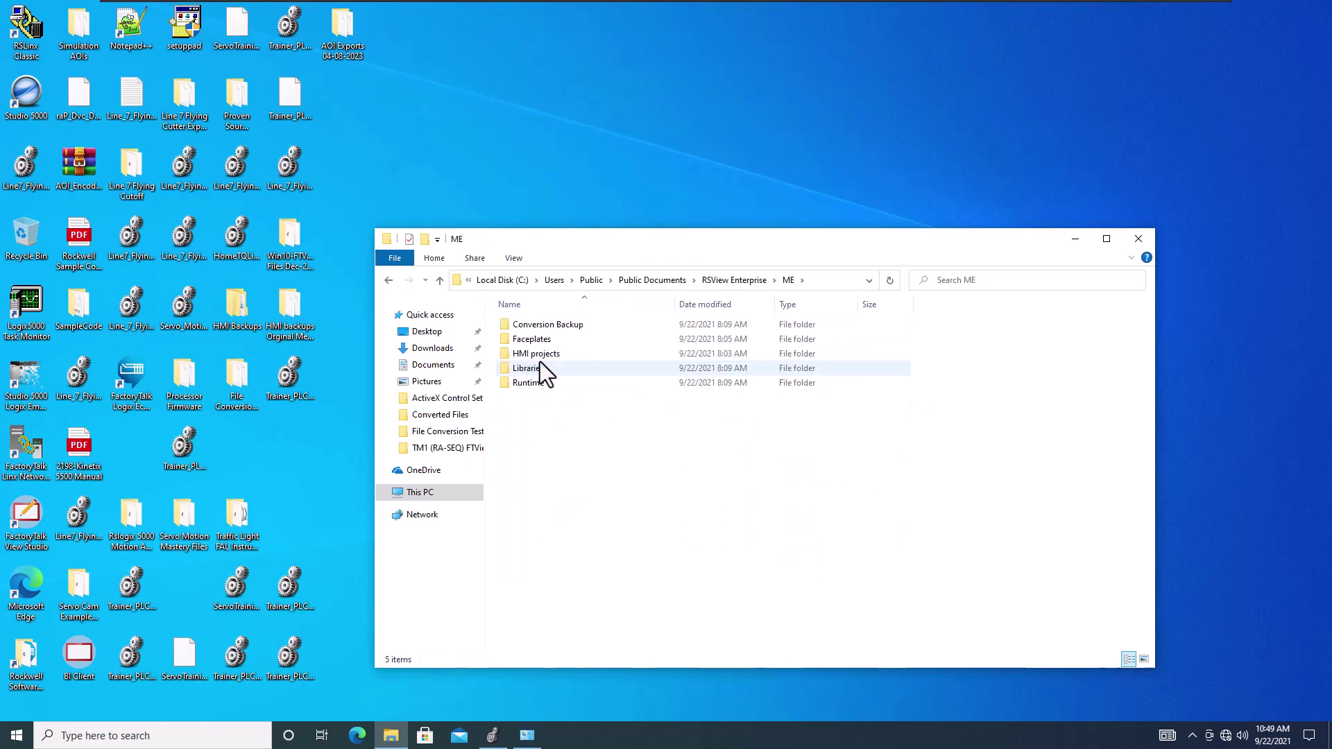
left_click(540, 352)
double_click(539, 352)
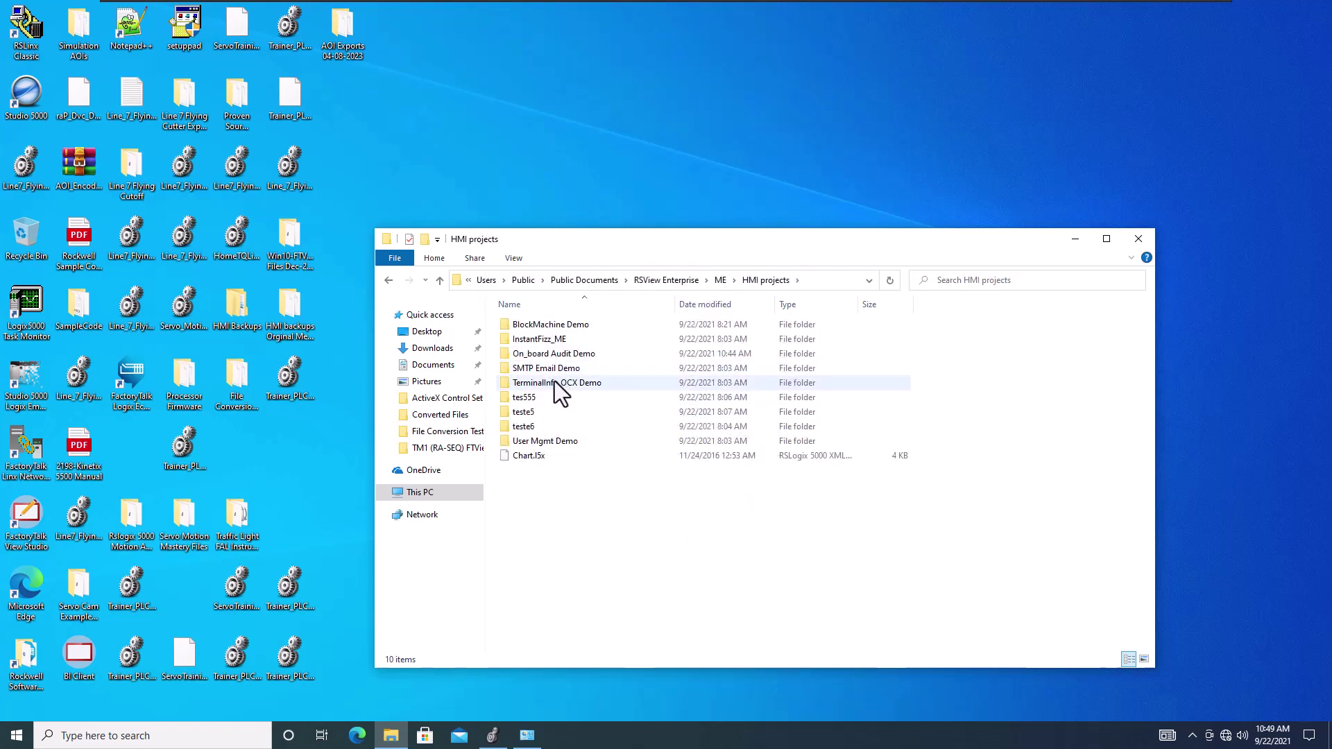
mouse_move(555, 383)
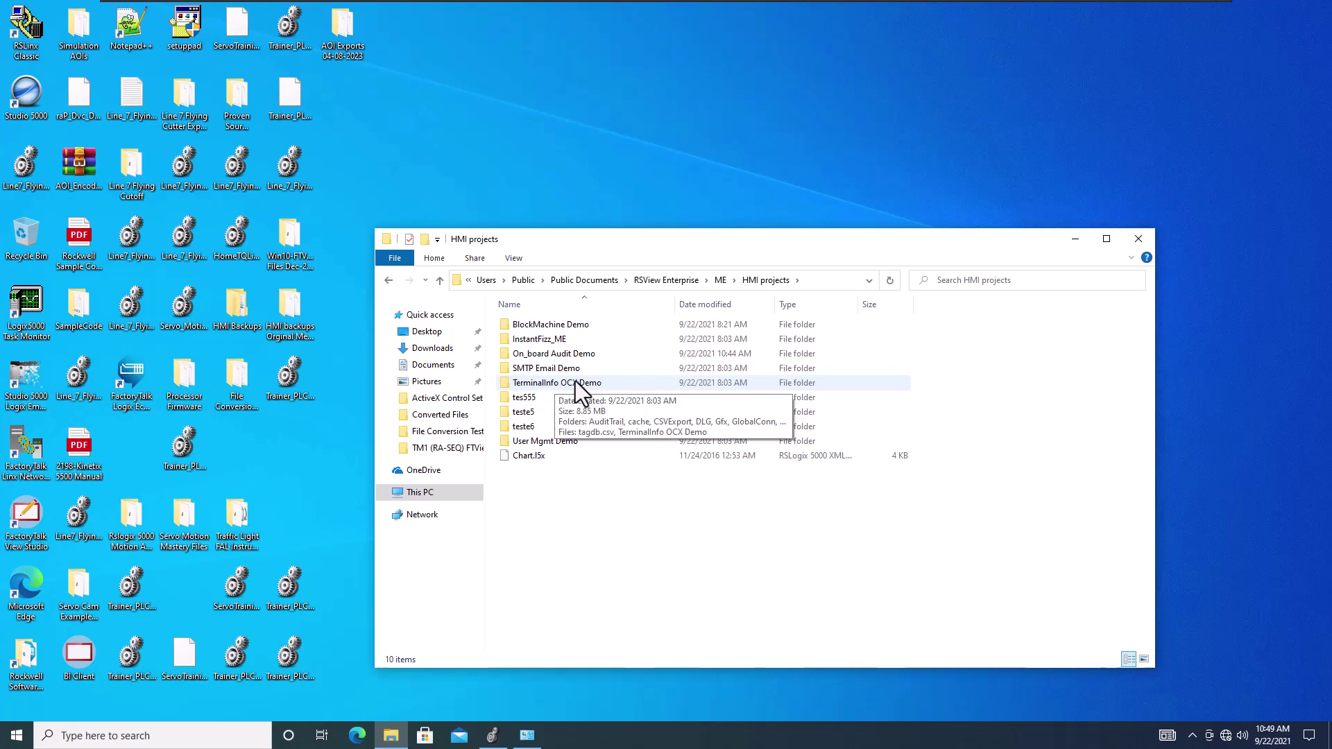
- Copy the name of the InstantFizz_ME folder without renaming it, and return to the RSView Enterprise folder
left_click(556, 343)
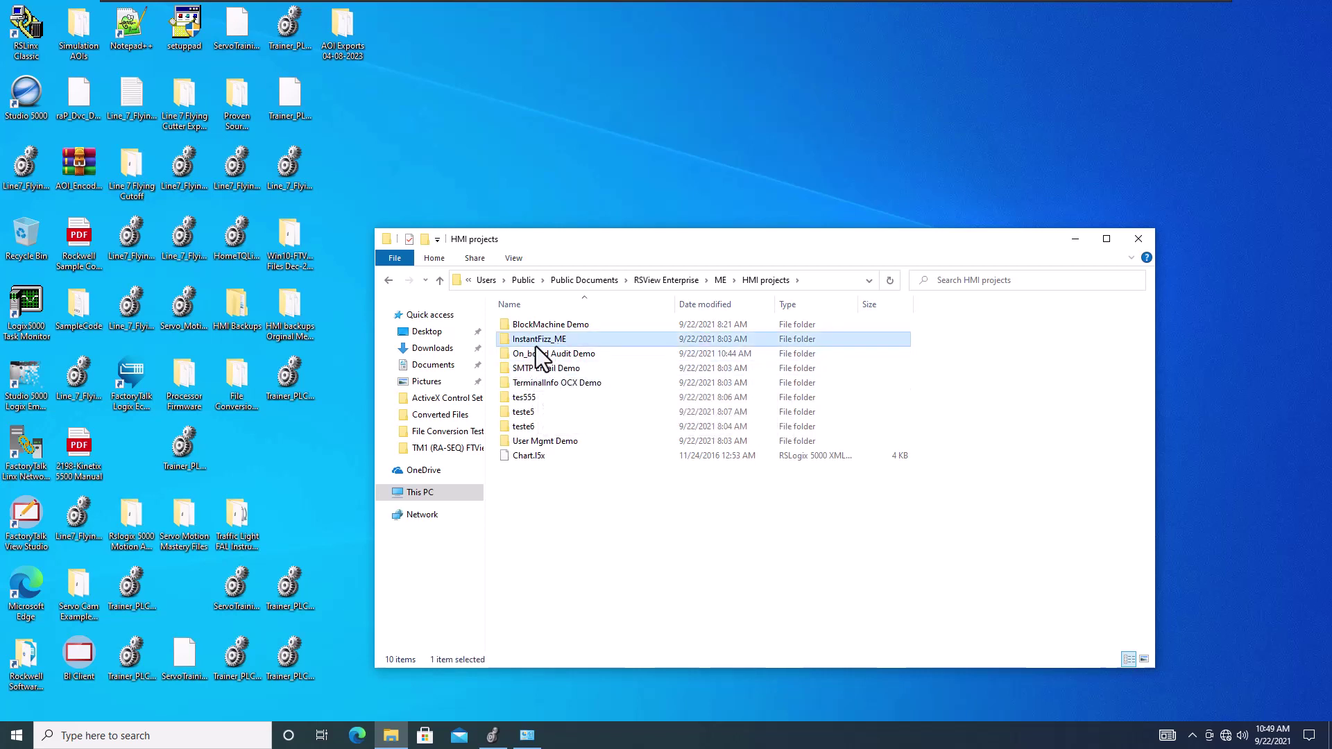
mouse_move(558, 343)
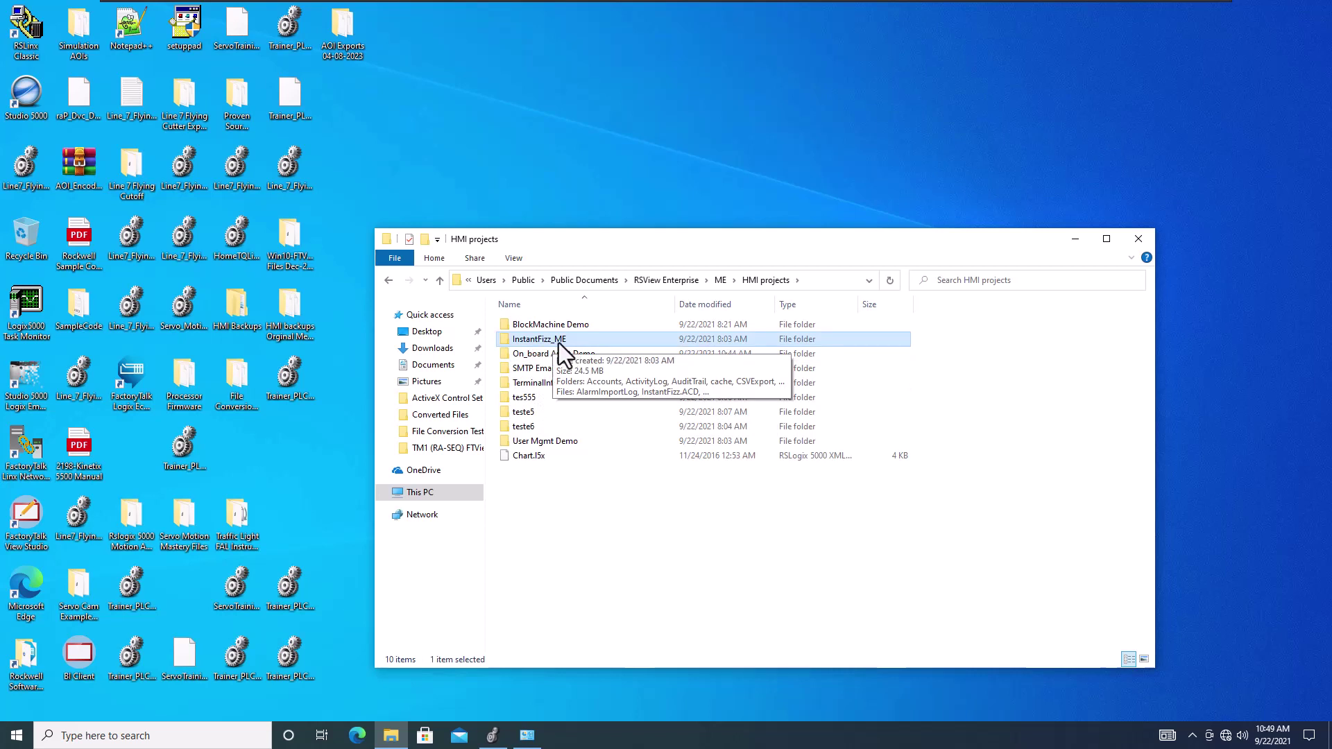
right_click(559, 343)
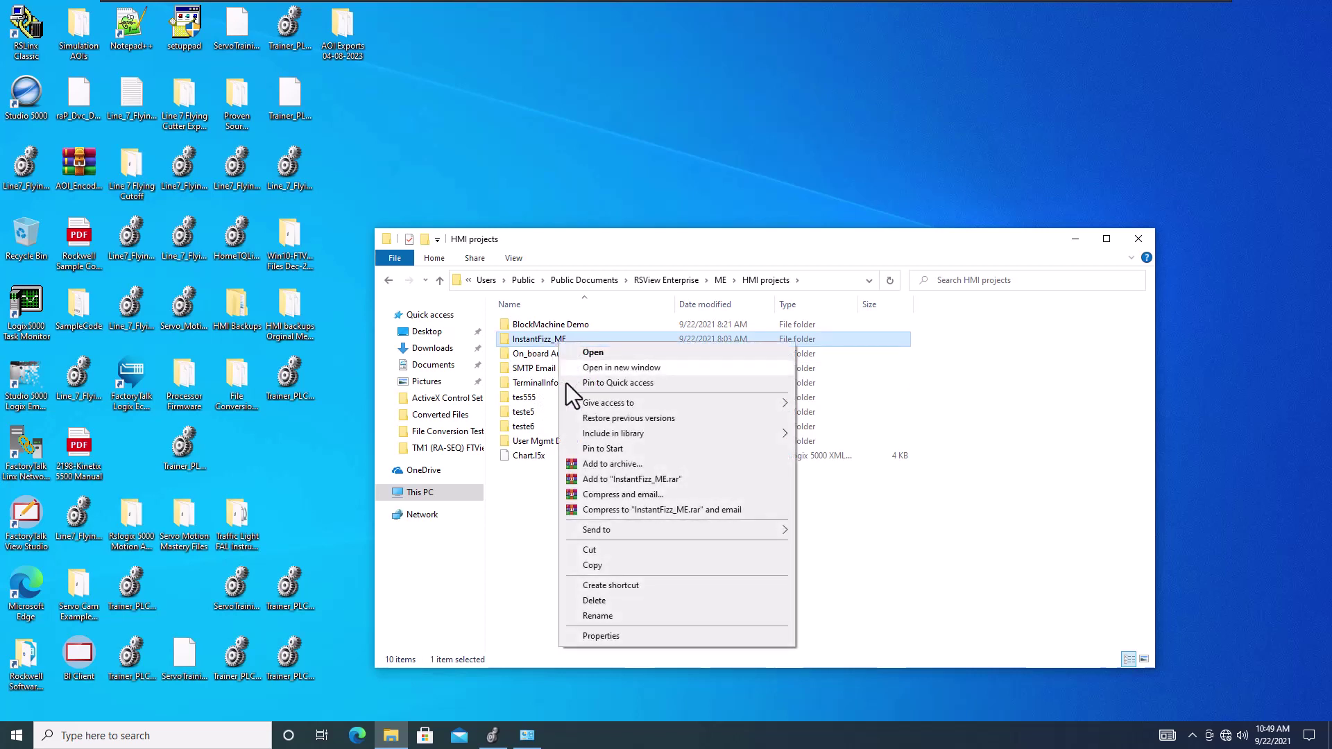
left_click(588, 616)
key("ctrl+c")
right_click(559, 339)
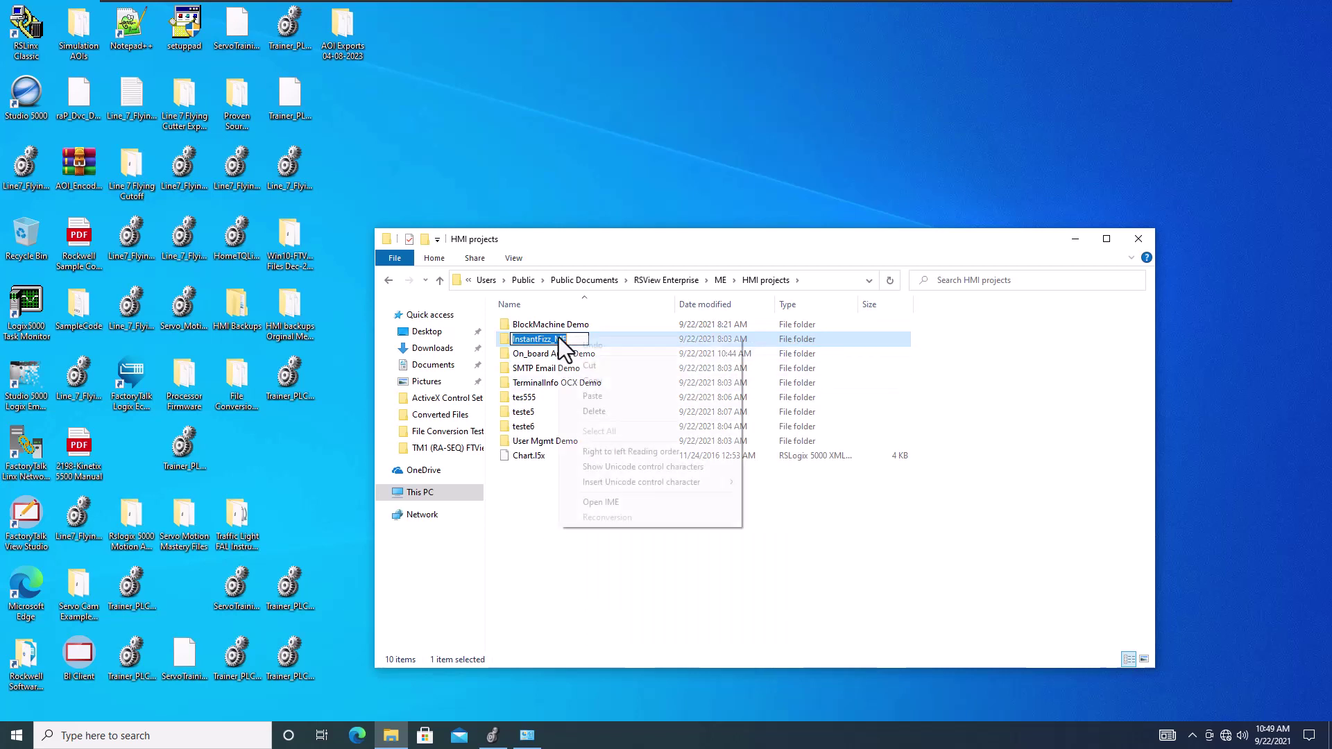
left_click(597, 379)
left_click(542, 524)
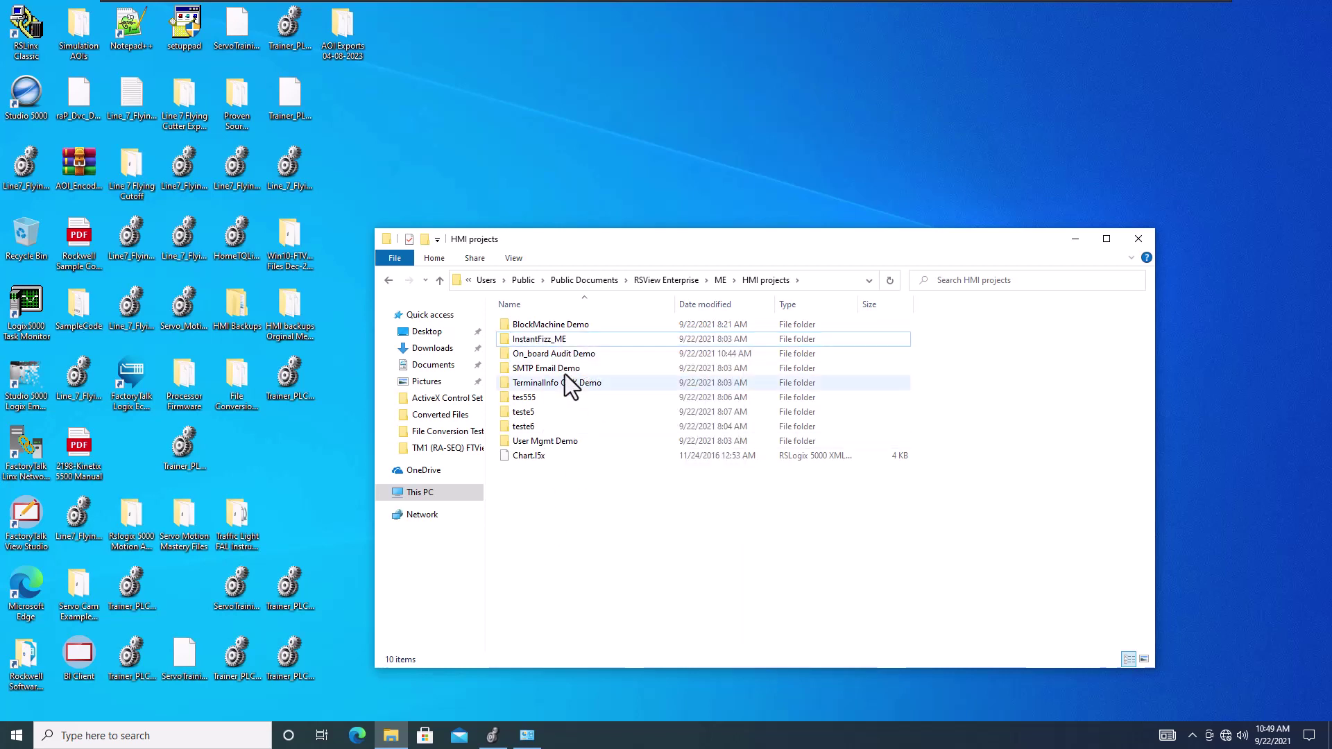
left_click(684, 281)
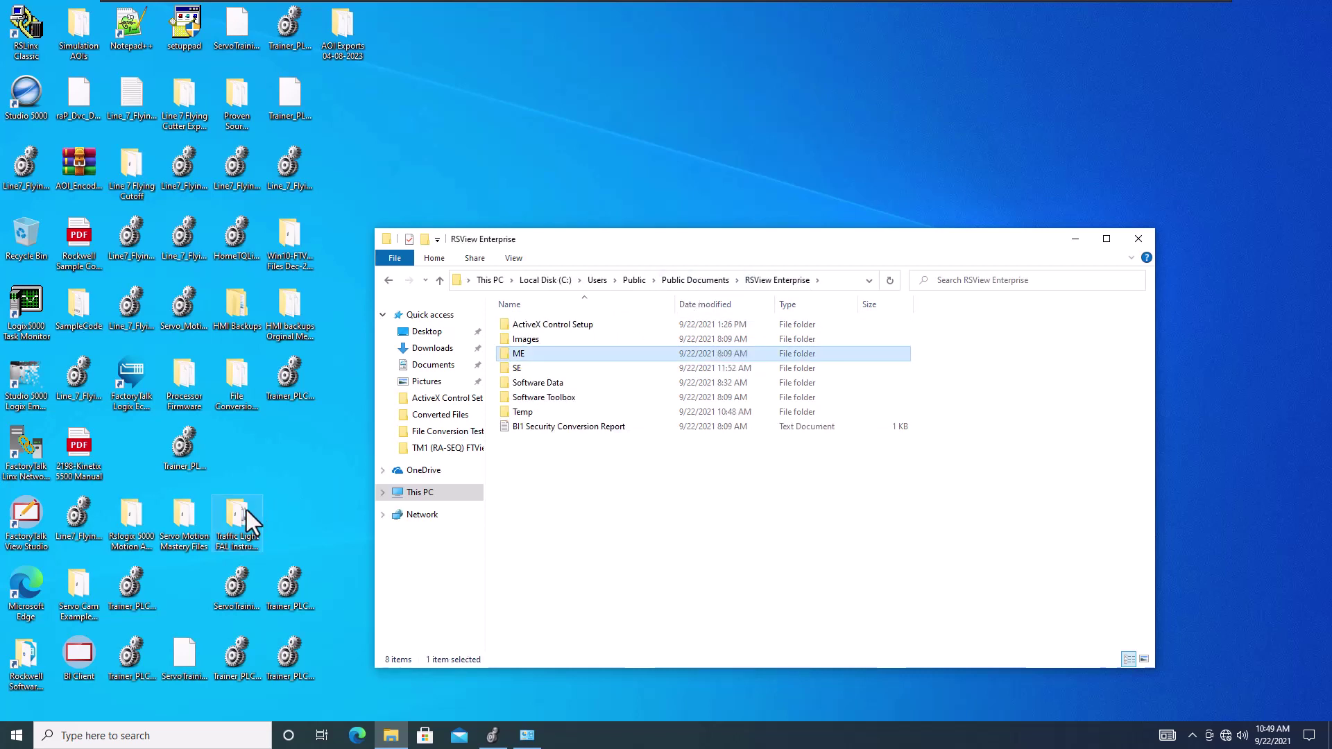
- Launch FactoryTalk View Studio for View Site Edition (Local Station) and start defining a new application
left_click(29, 526)
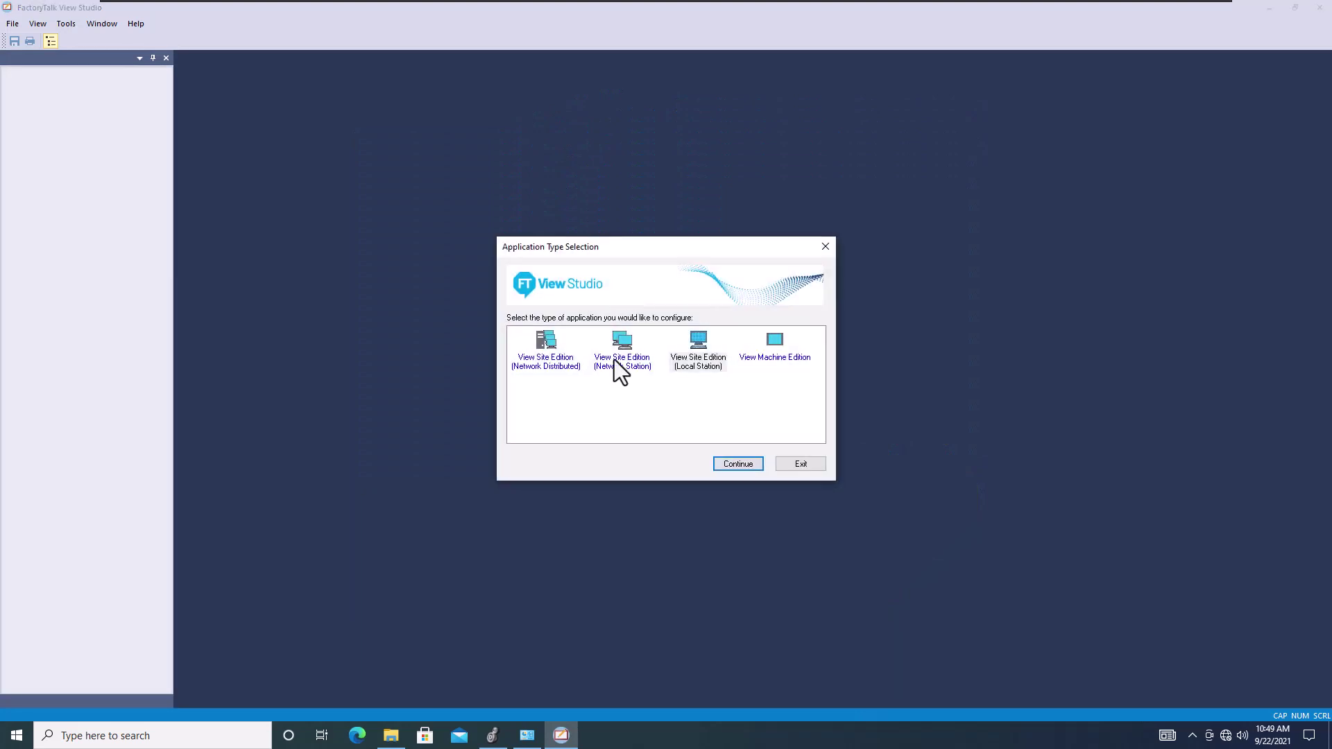
left_click(736, 467)
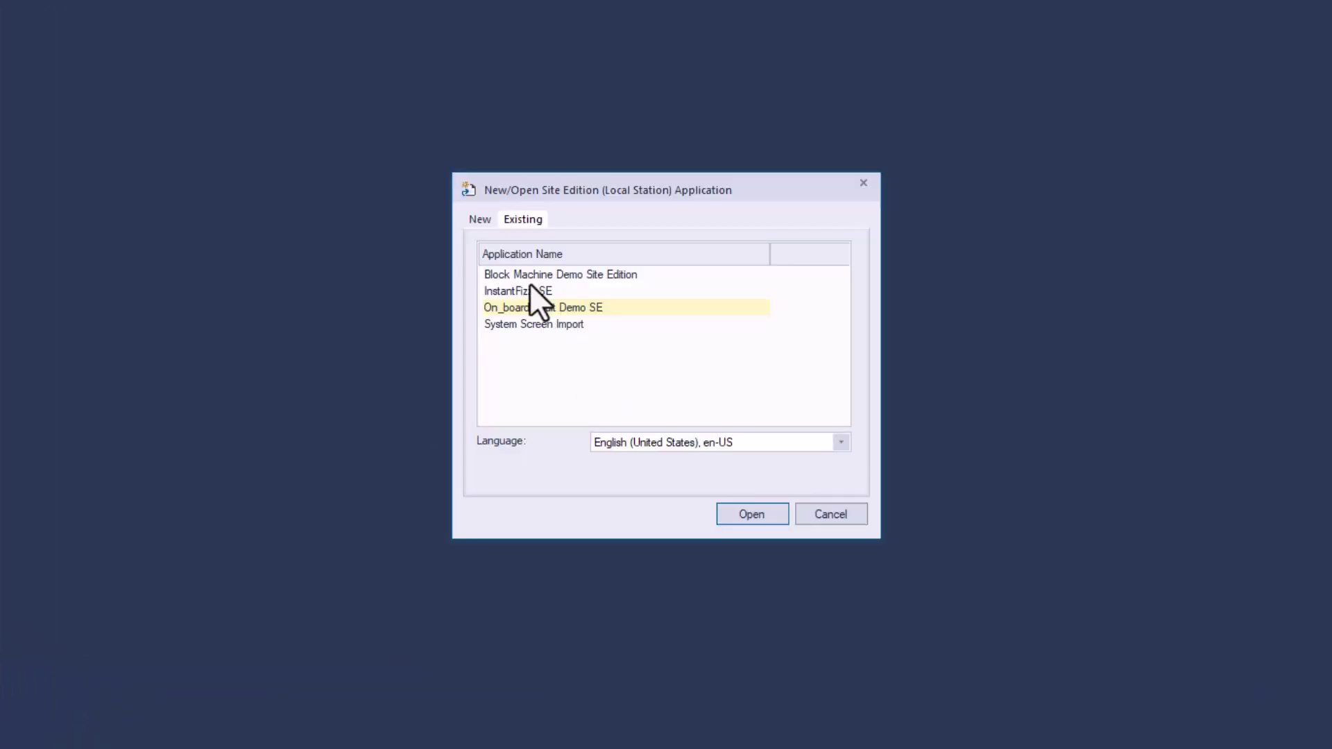
left_click(481, 223)
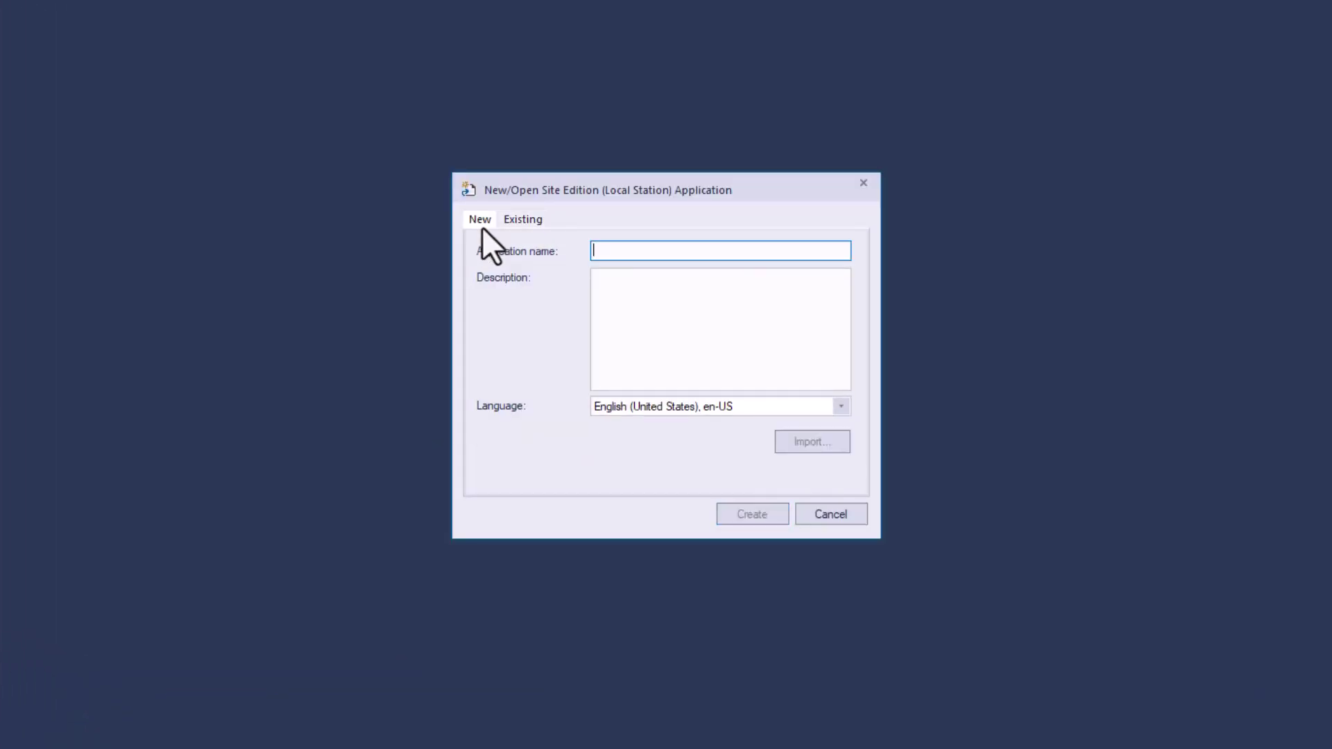
- Name the new application InstantFizz_ME_To_SE_Conversion, using the copied folder name as its beginning
right_click(629, 248)
left_click(675, 326)
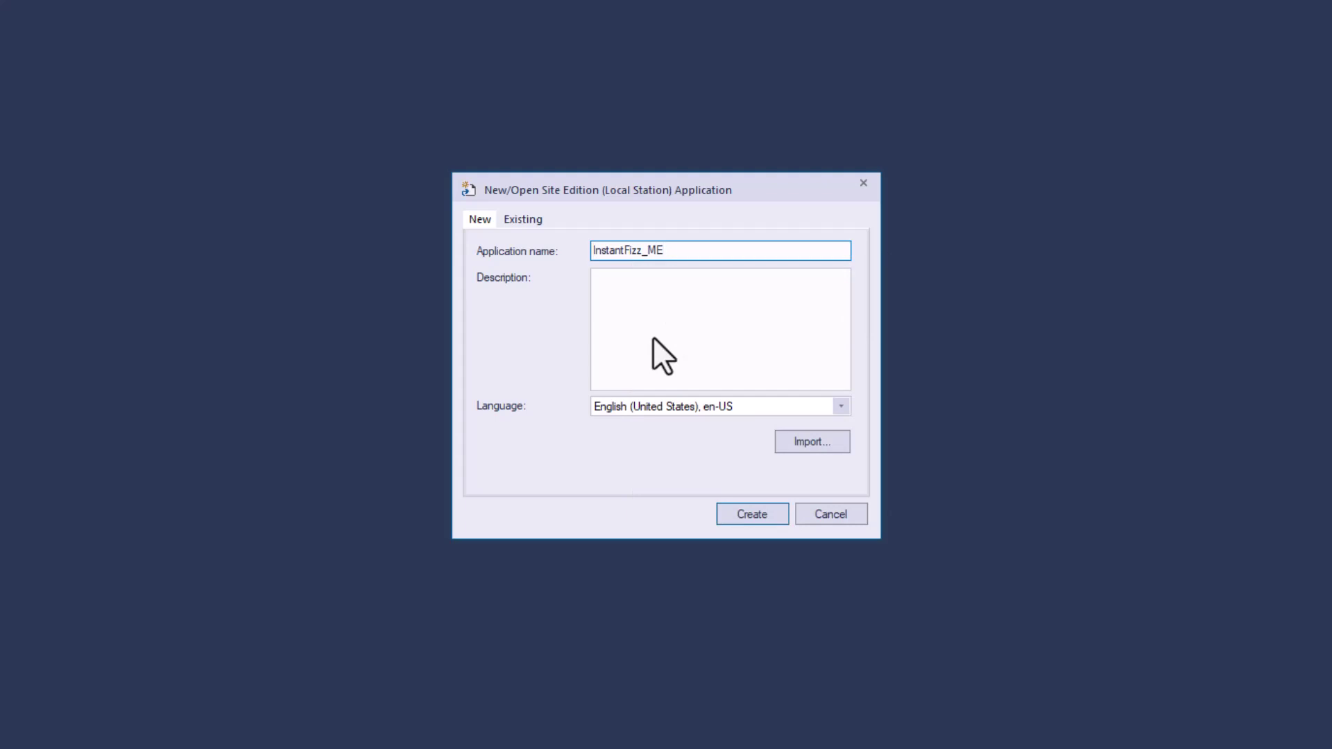
type("Conversion")
type("_To")
type("_SE")
type("_")
- Start an import into the new application with the import type FactoryTalk View Machine Edition Project (*.med)
left_click(810, 442)
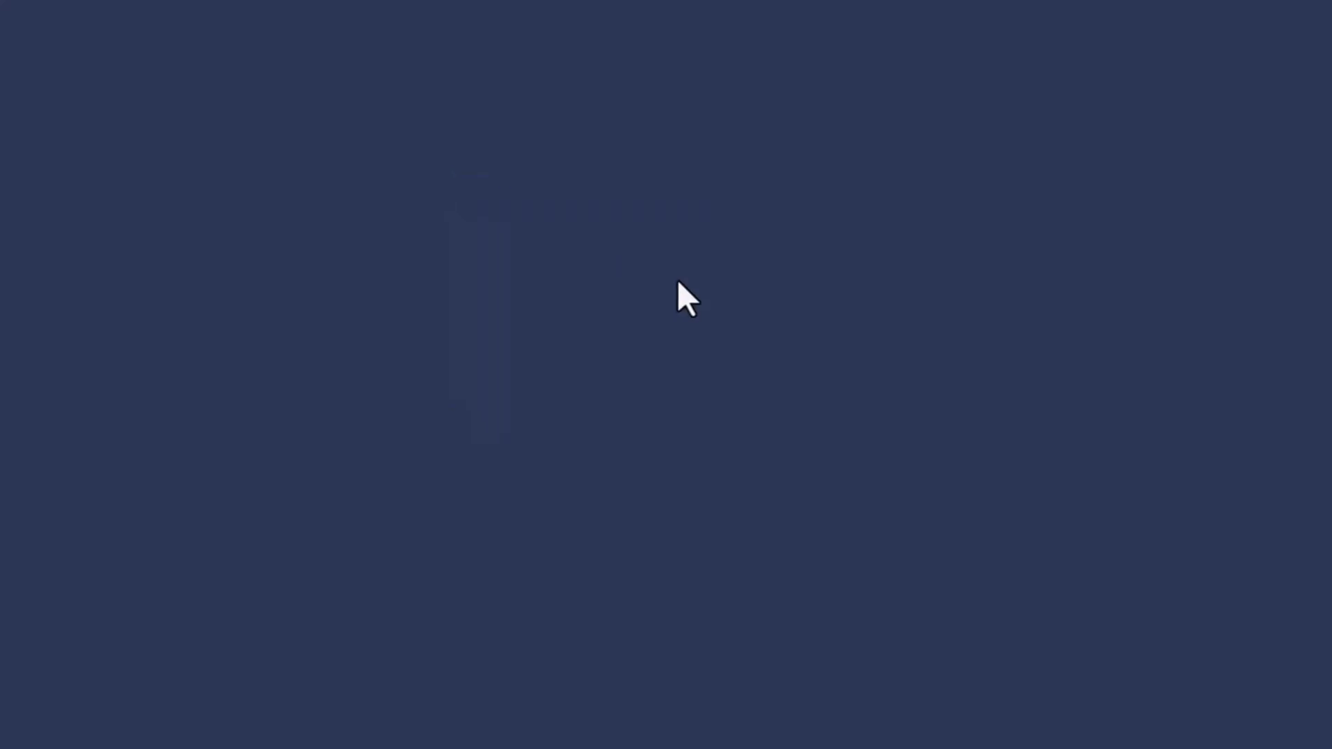
left_click(640, 306)
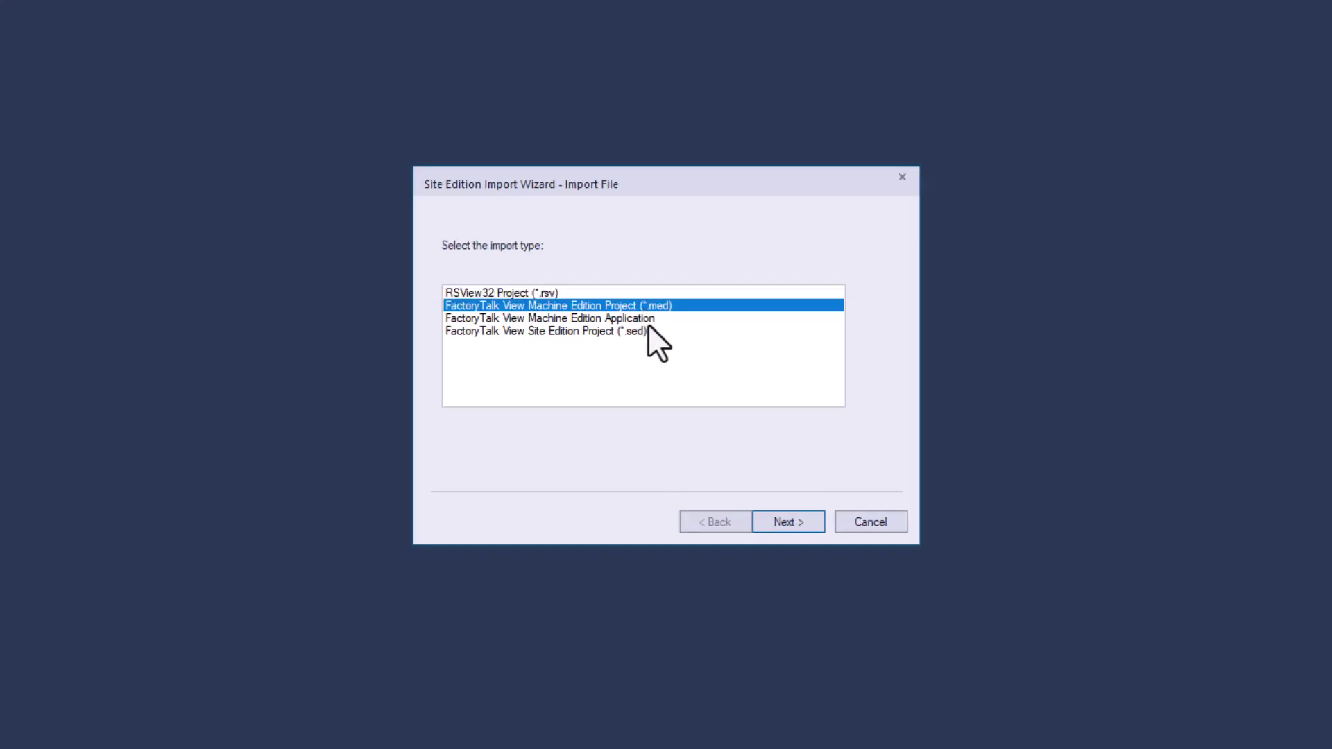
left_click(780, 526)
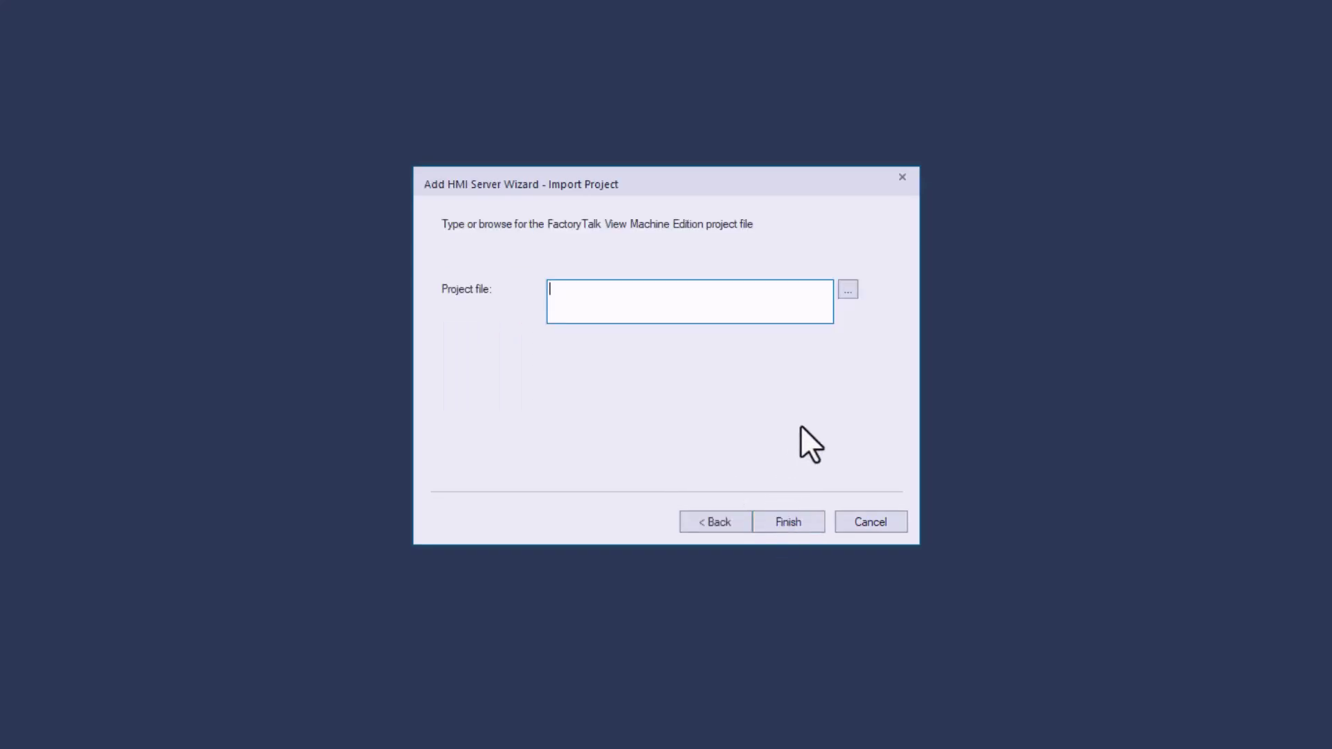
- Select the project file InstantFizz_ME.med from the InstantFizz_ME folder and complete the import
left_click(848, 295)
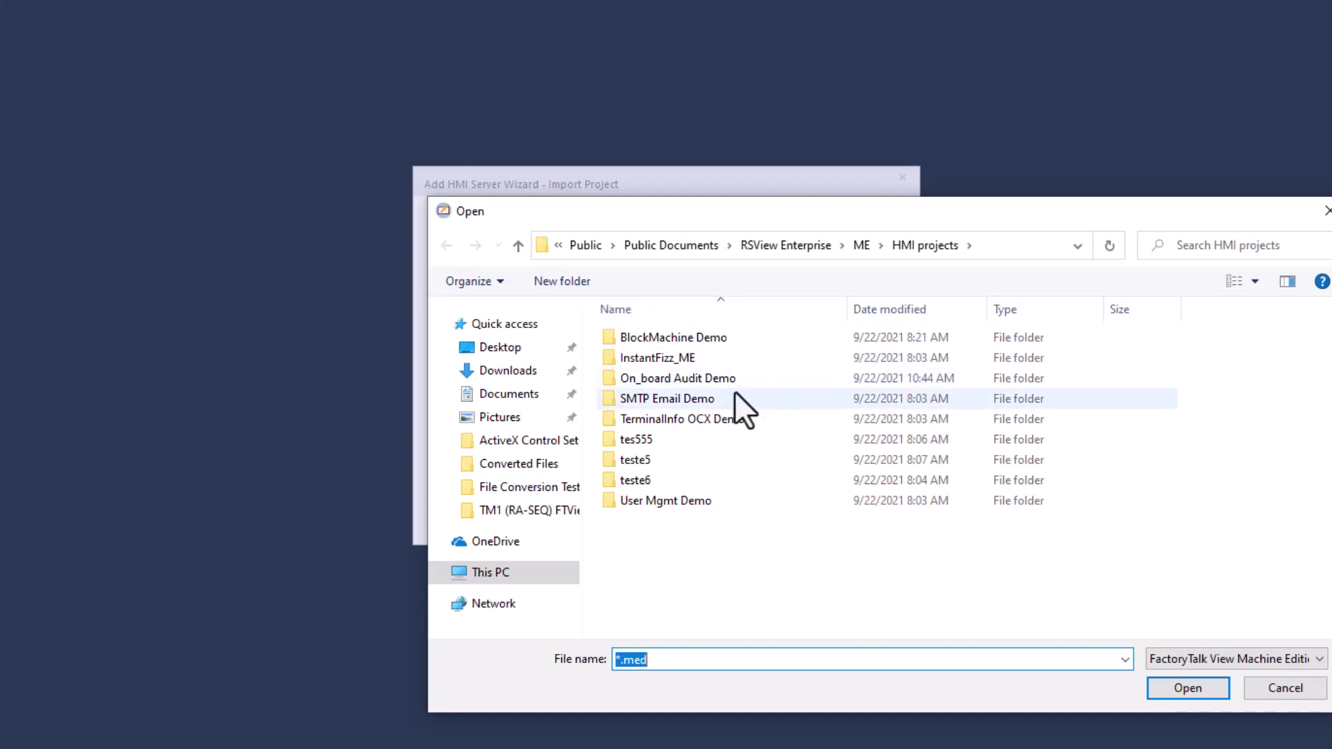
double_click(698, 351)
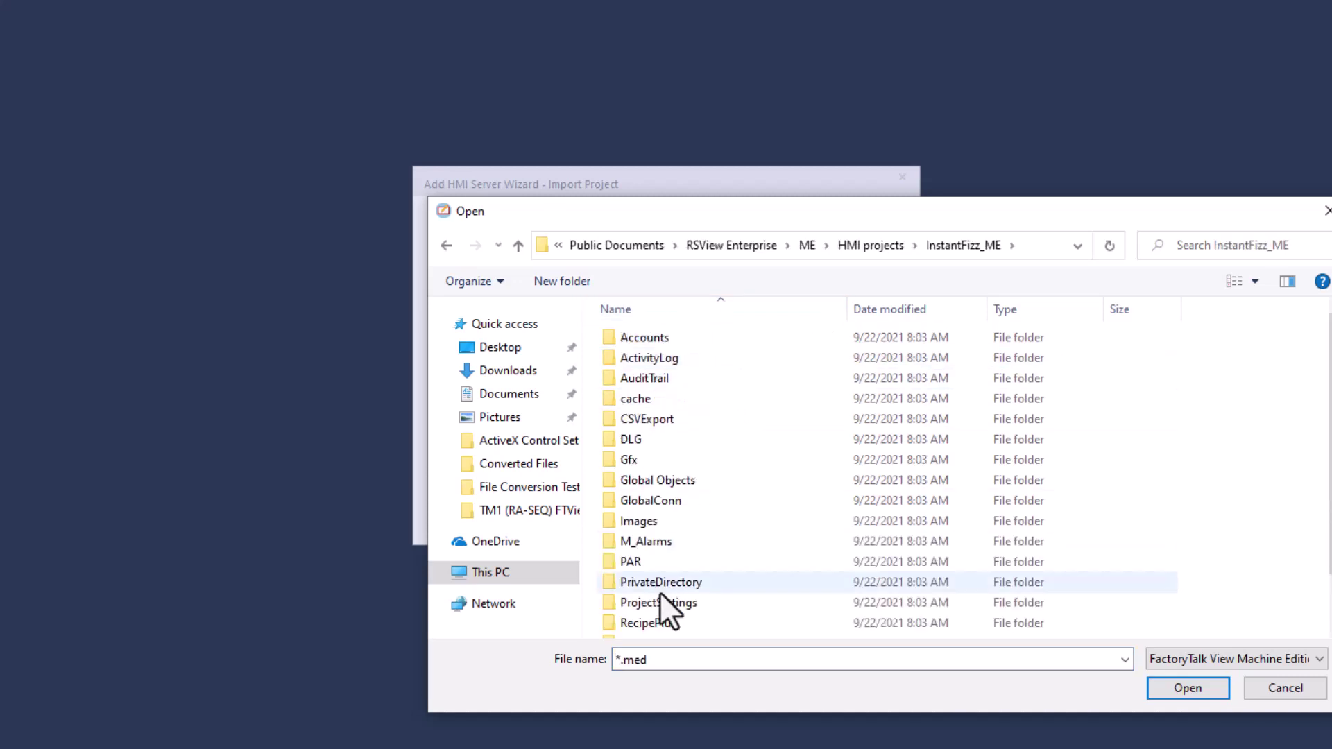
scroll(669, 603, "down", 1)
left_click(688, 631)
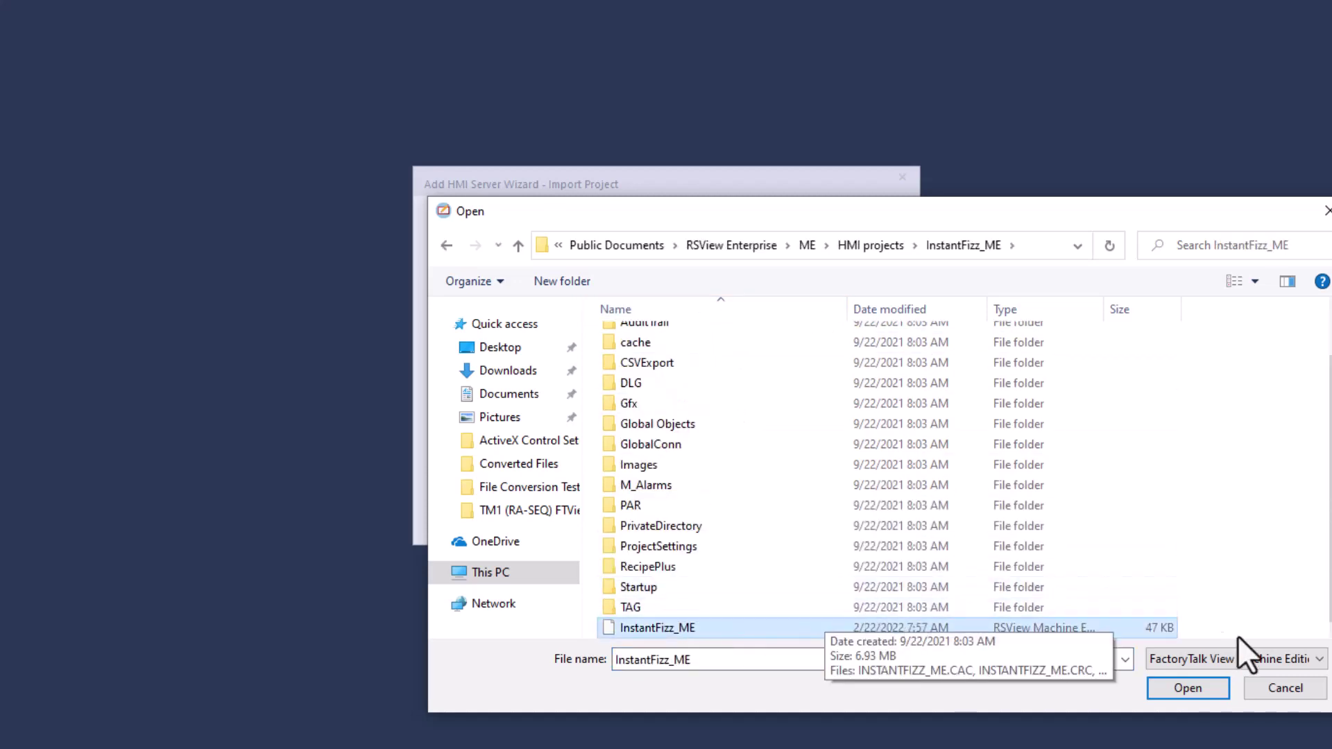
left_click(1197, 685)
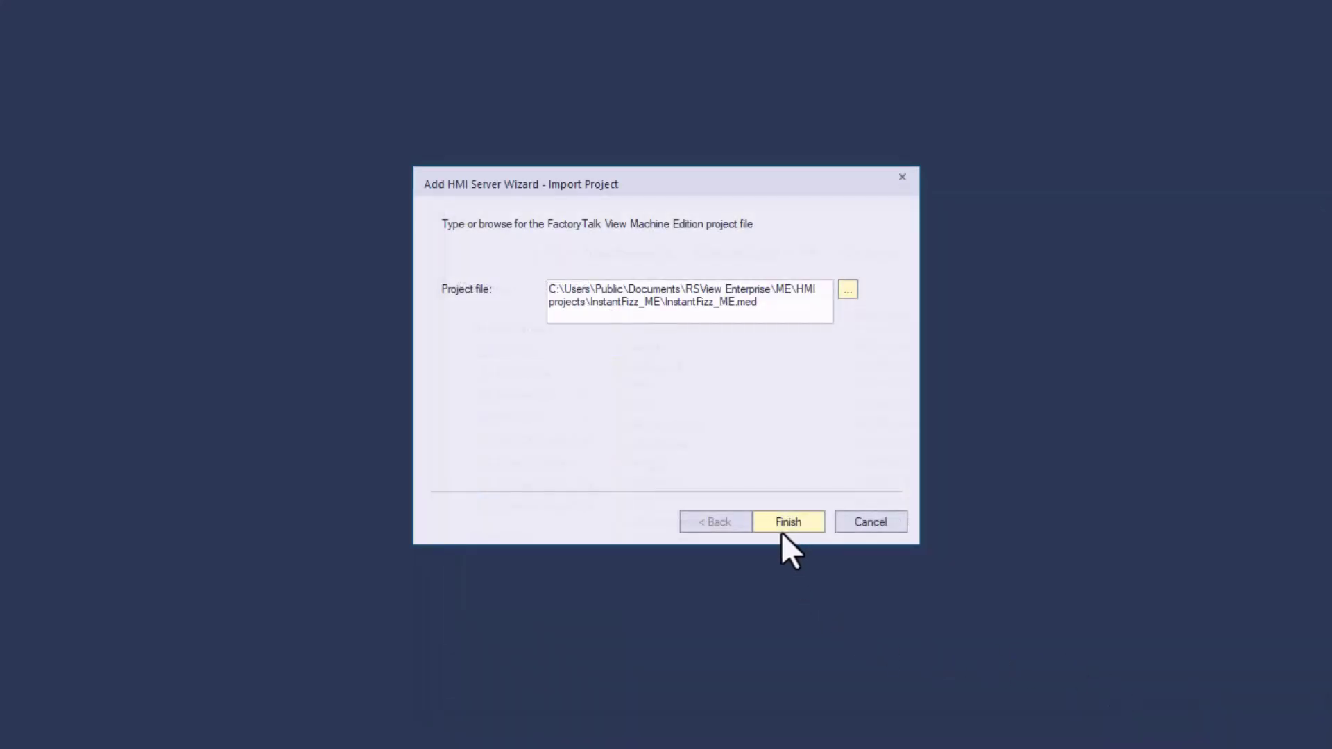
left_click(784, 530)
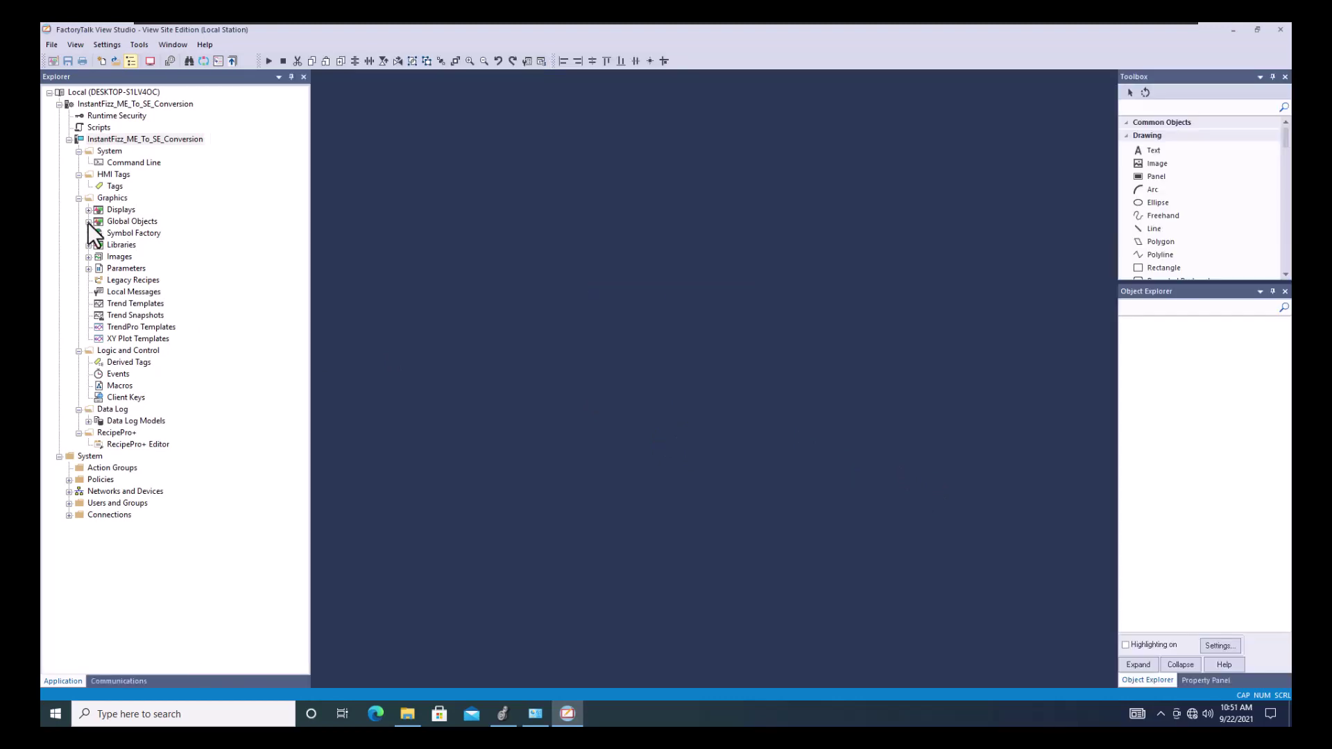
- Expand Displays in the converted application and open the displays from 1 Overview through 4A Labeling - Trend for viewing
left_click(89, 211)
left_click(88, 211)
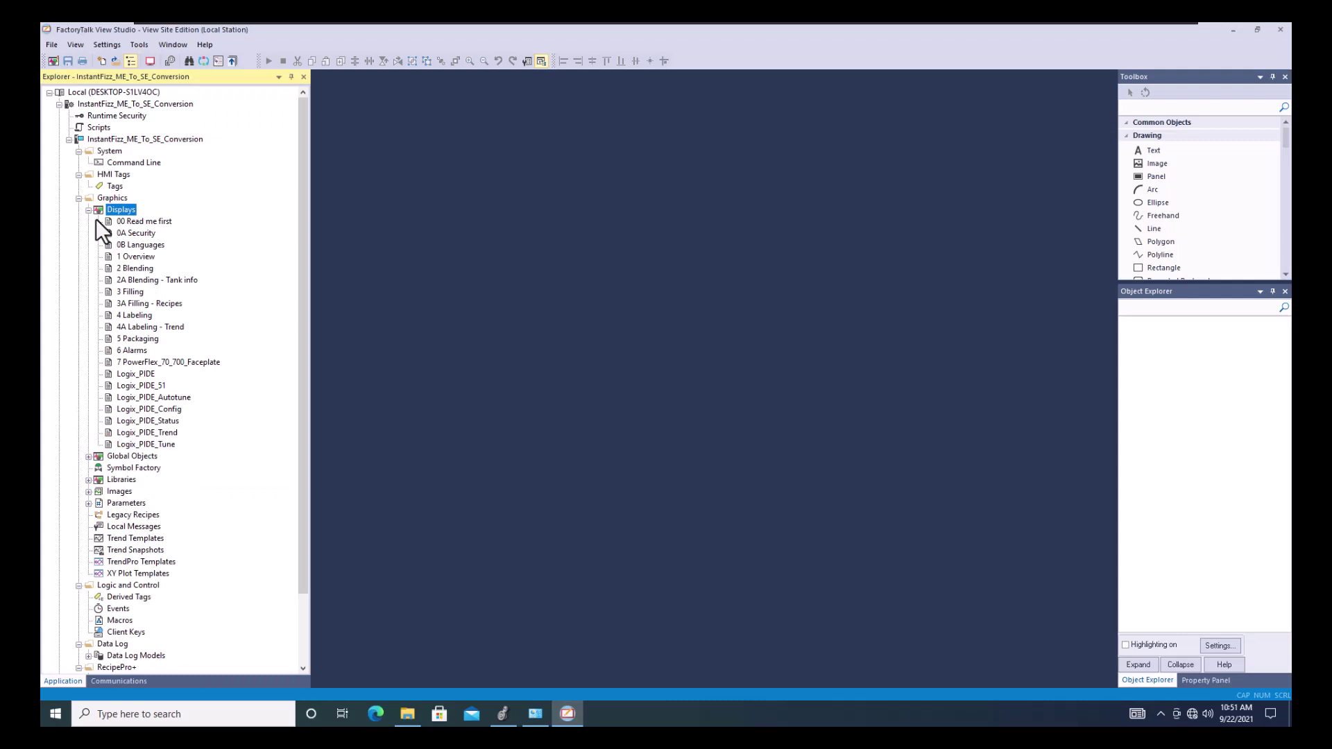
double_click(143, 260)
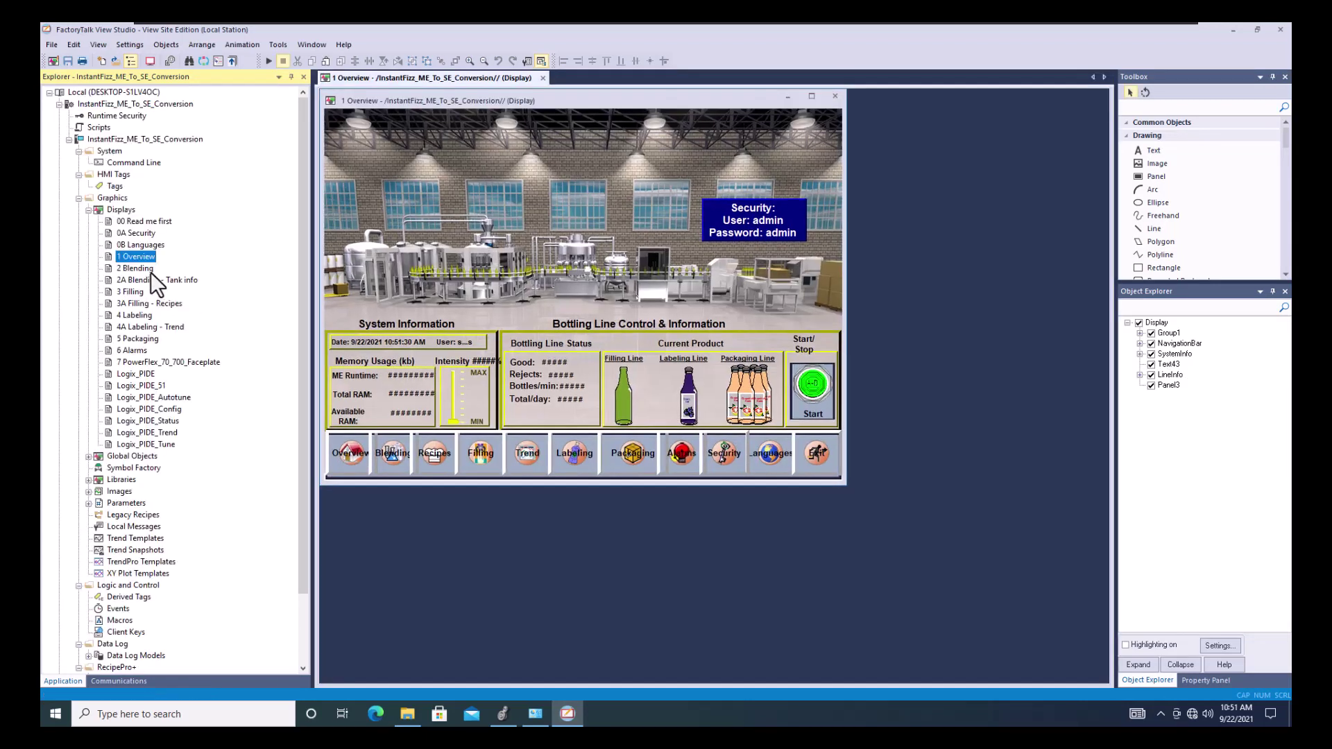
double_click(148, 268)
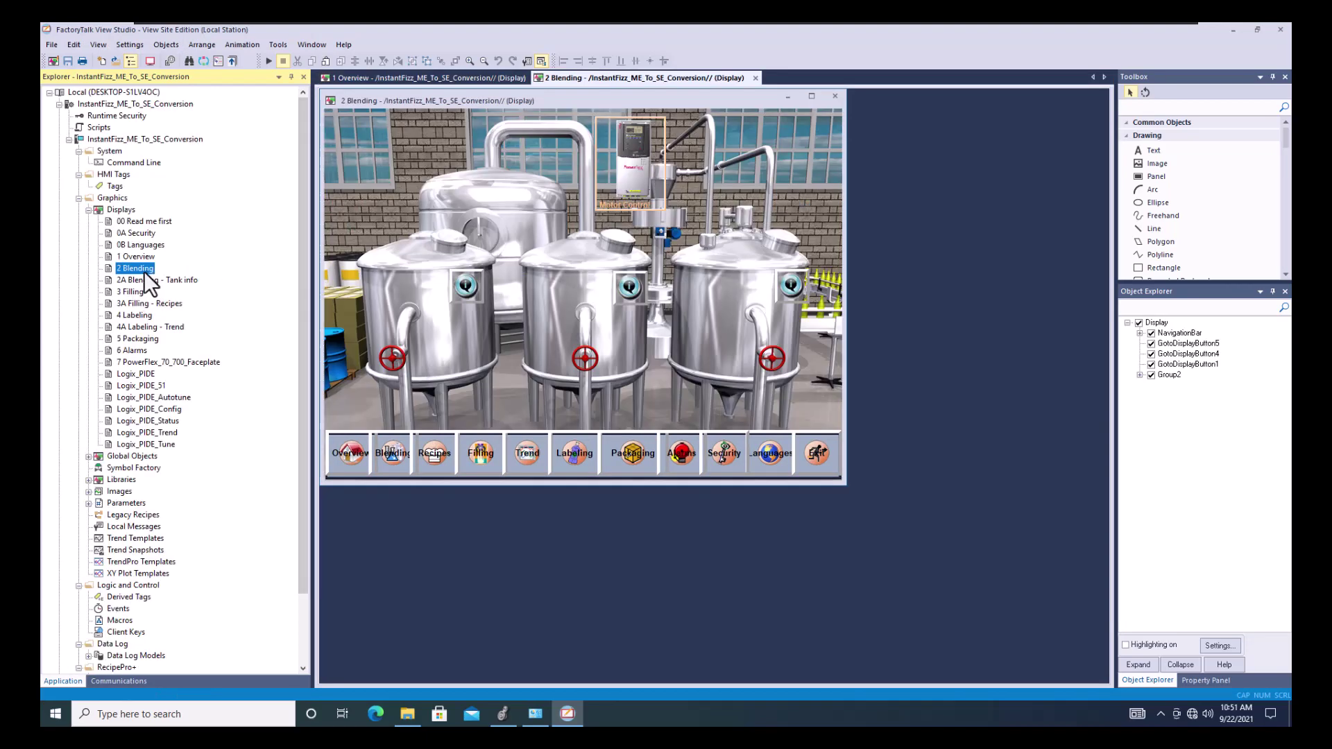
double_click(147, 280)
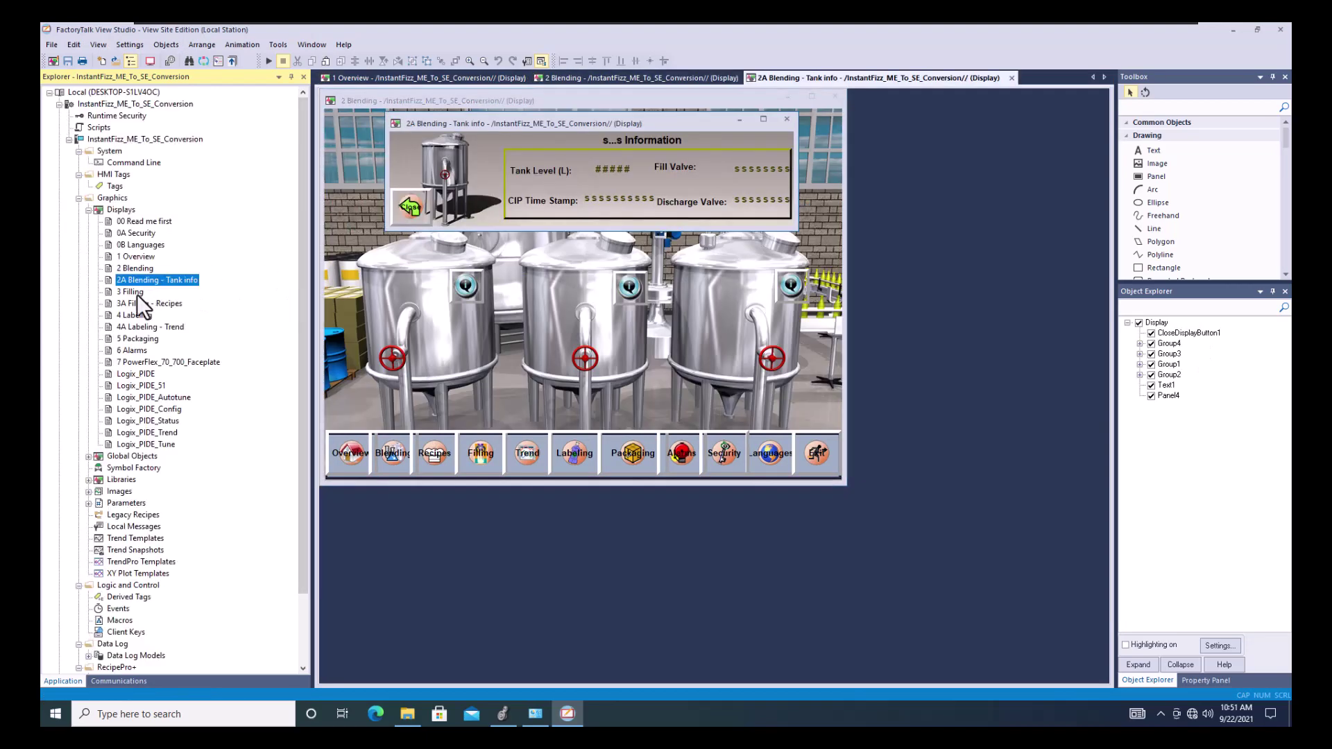
left_click(136, 293)
double_click(136, 304)
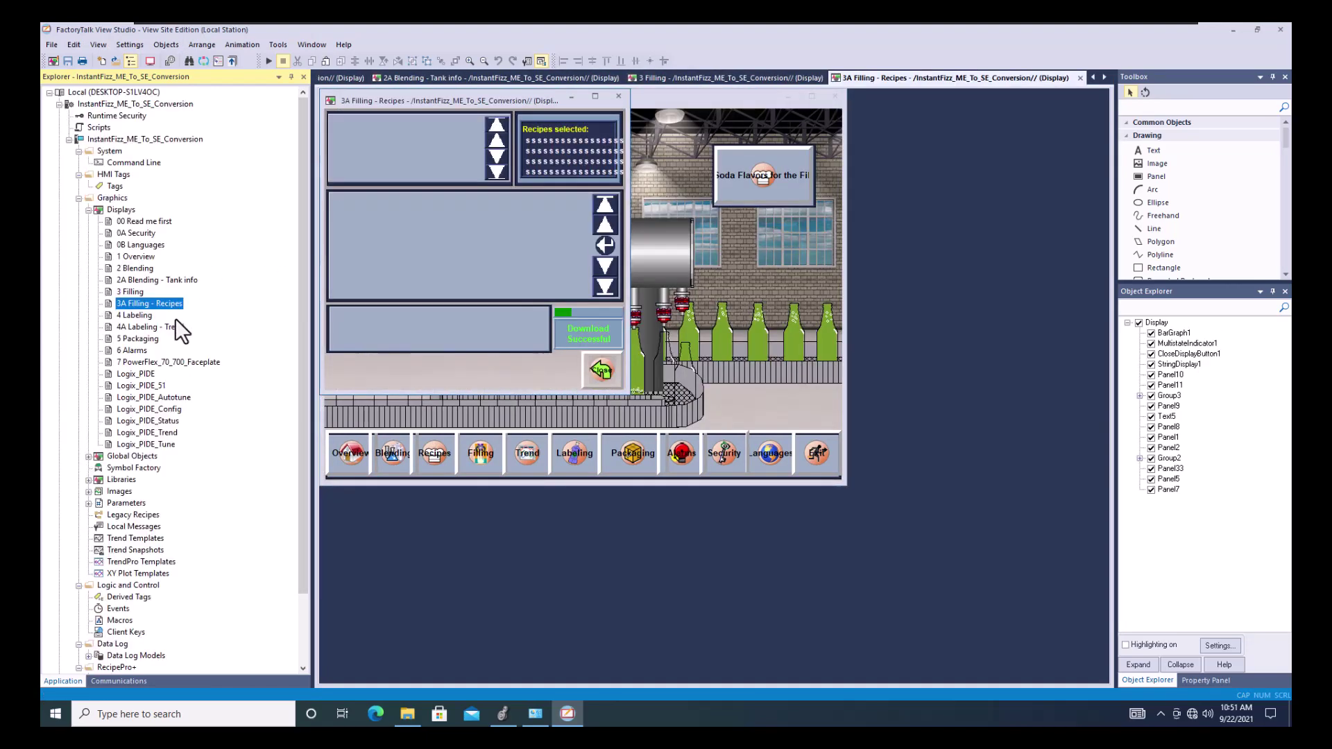
double_click(141, 314)
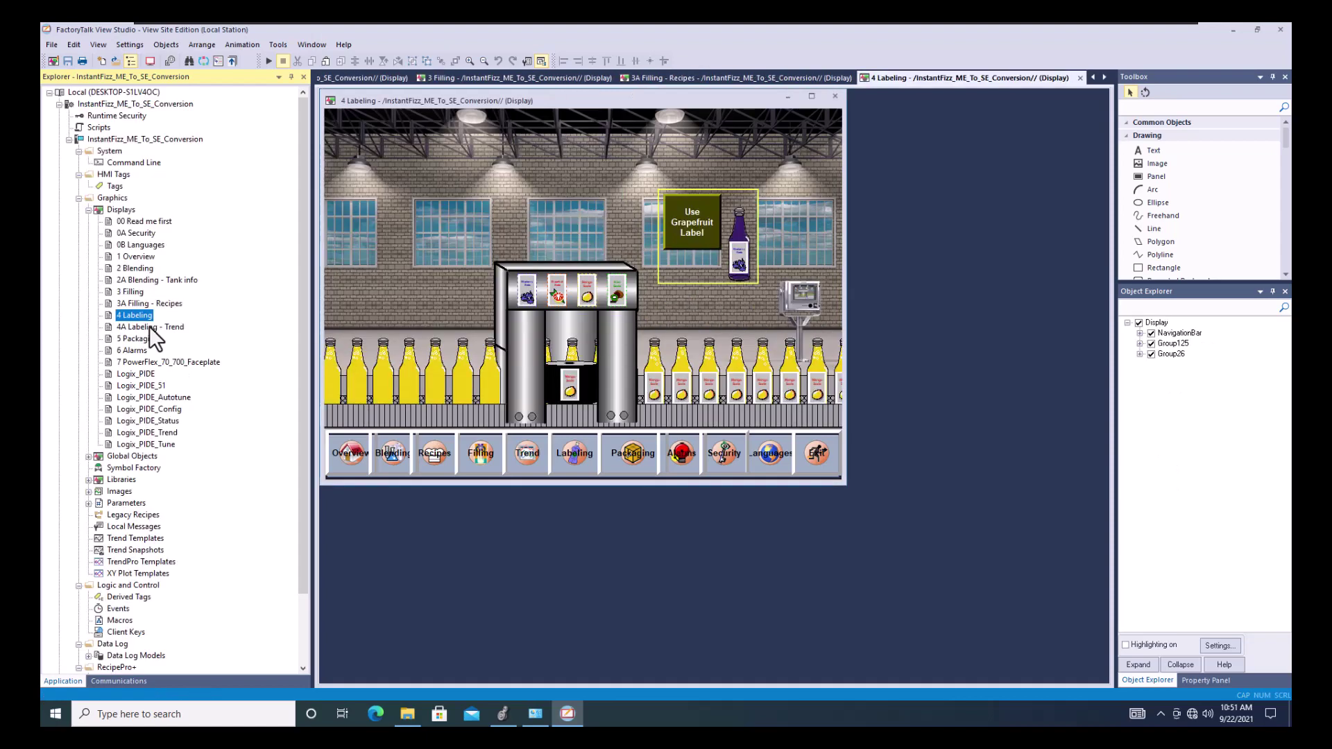
double_click(150, 329)
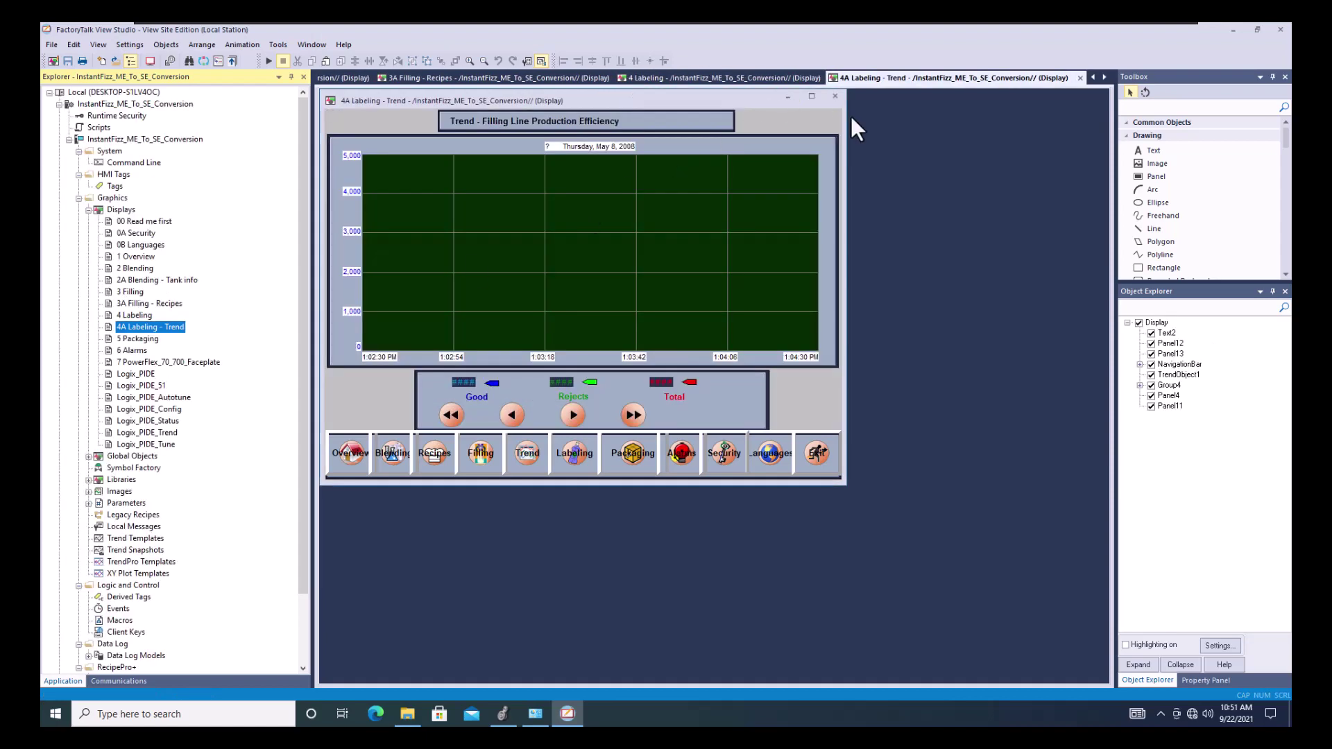
- Close all the open displays of the converted application, from 4A Labeling - Trend back to 1 Overview
left_click(1078, 78)
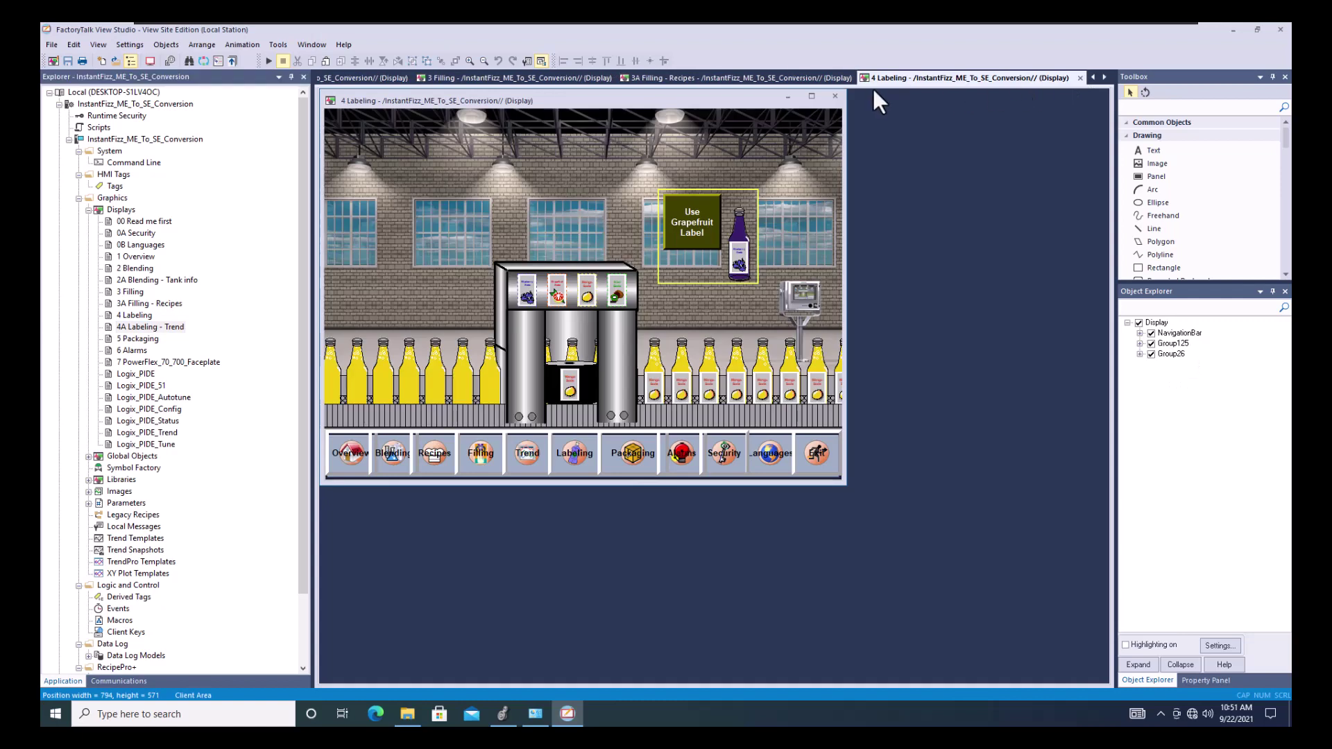
left_click(842, 79)
left_click(864, 80)
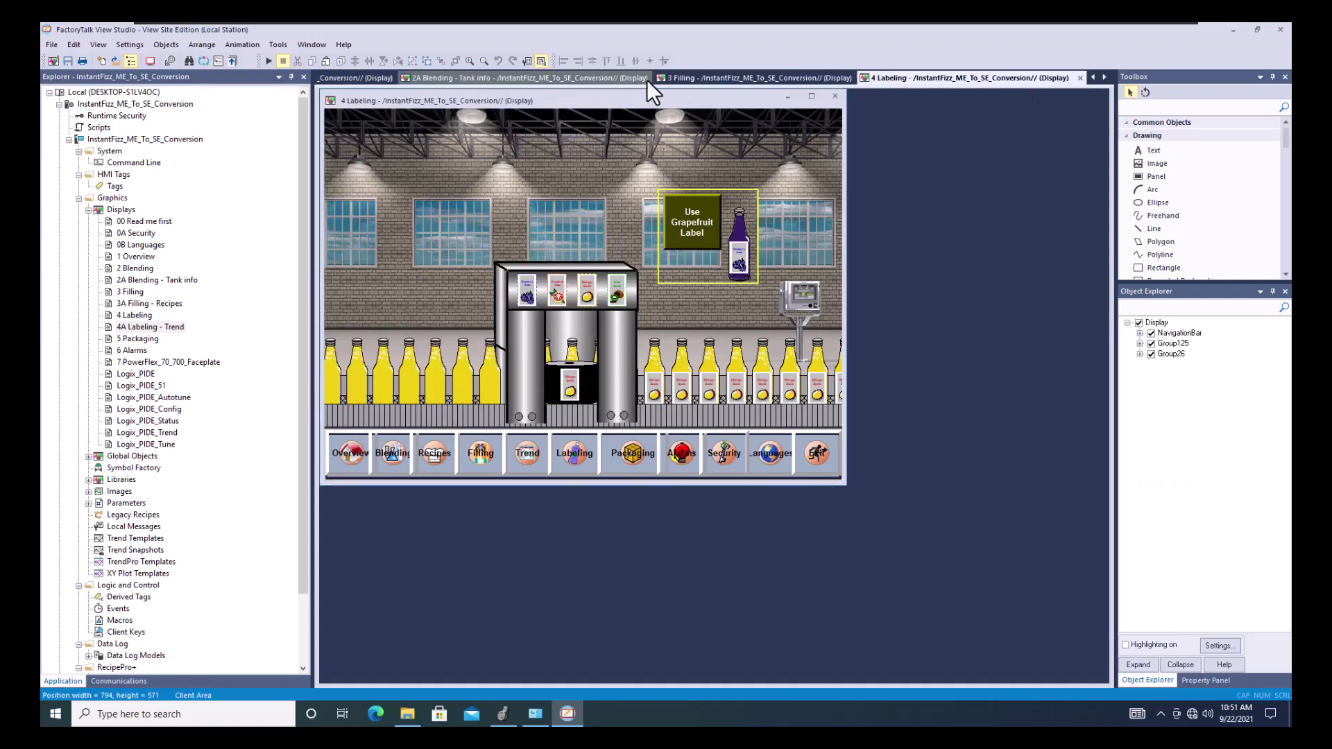
left_click(647, 79)
left_click(664, 78)
left_click(778, 79)
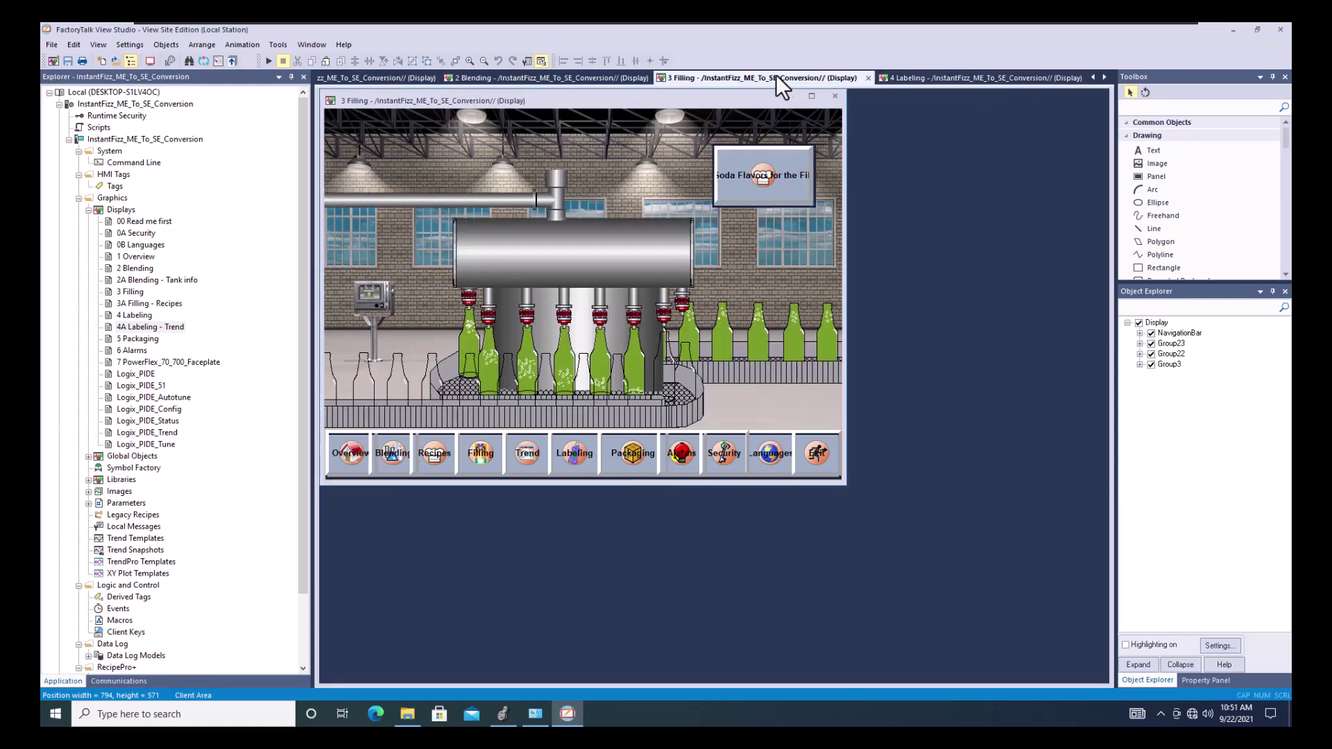
left_click(869, 79)
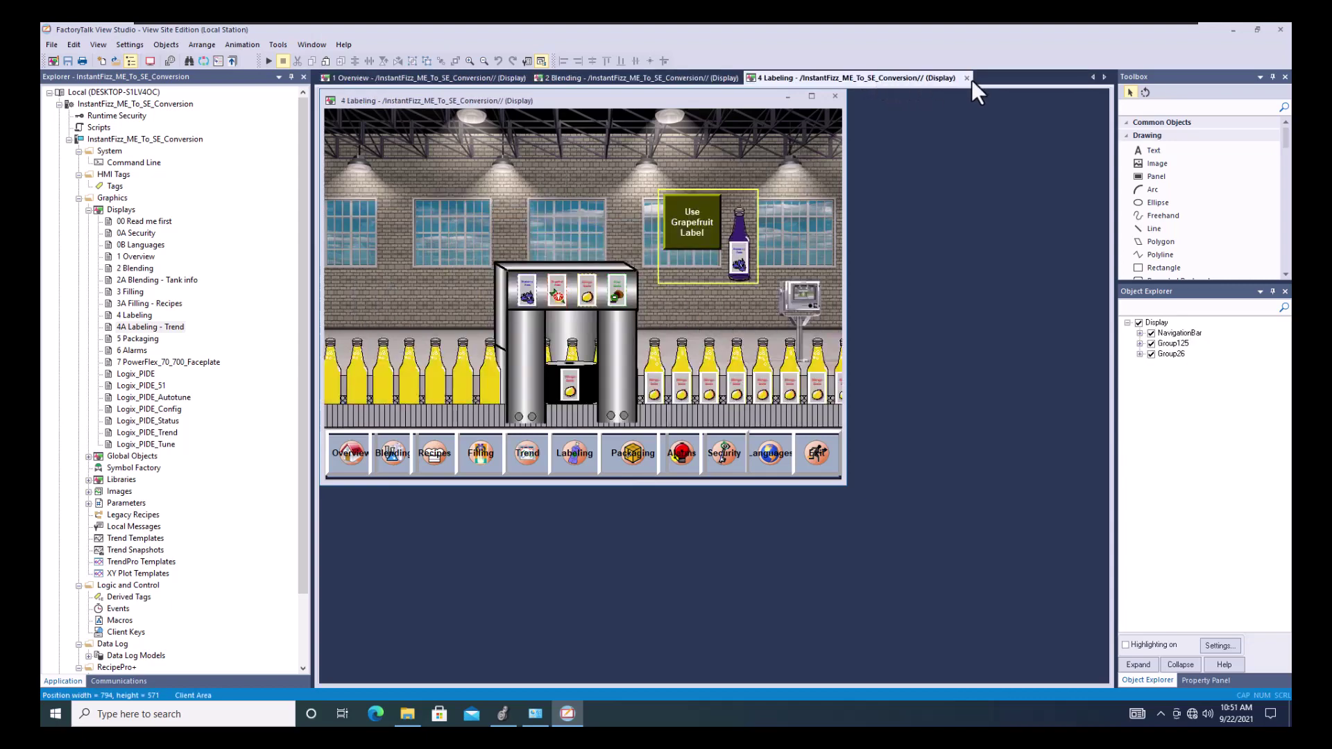
left_click(967, 78)
left_click(752, 78)
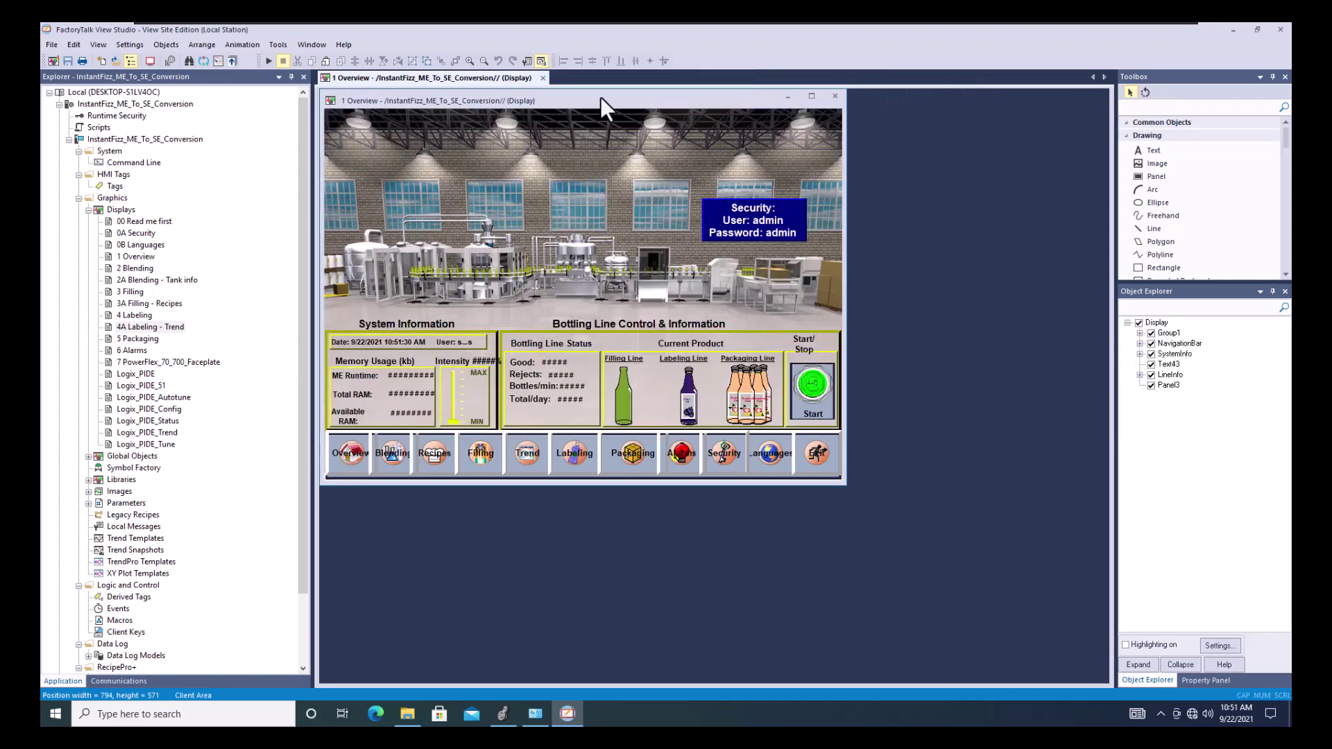
left_click(543, 78)
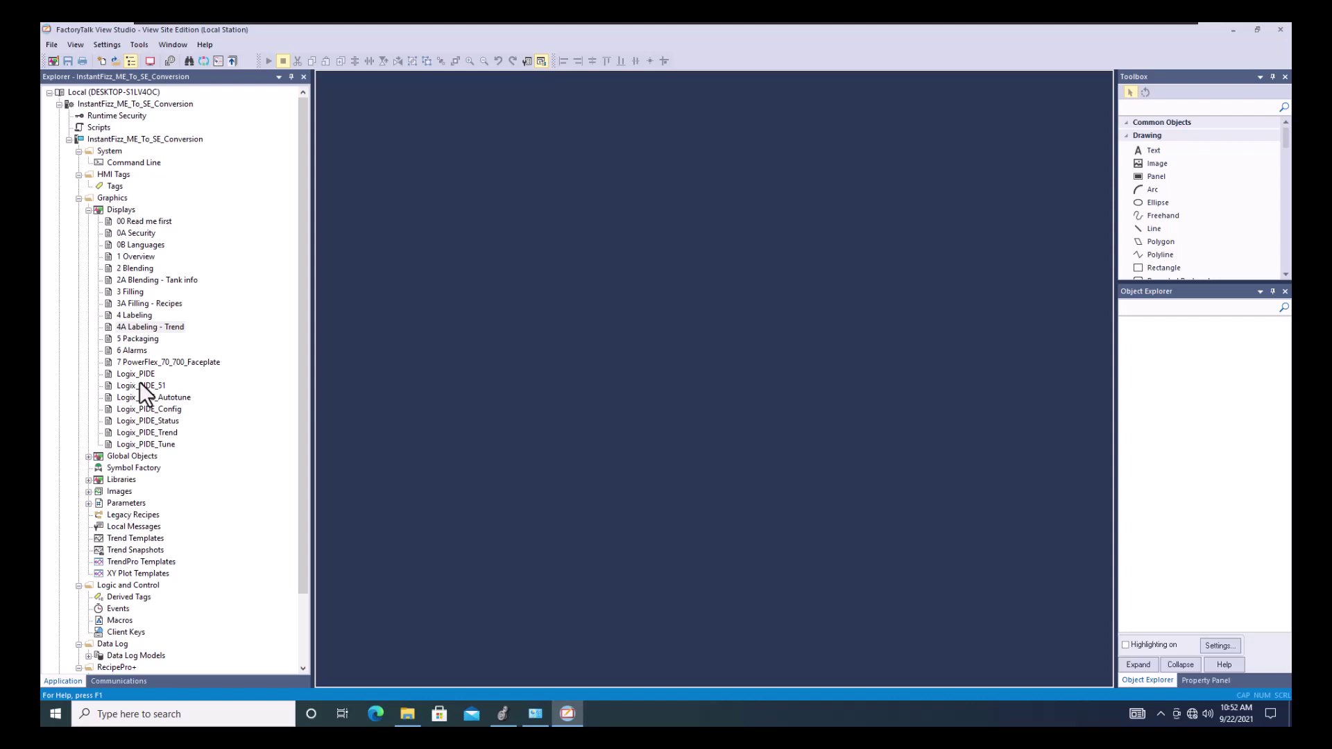
- Open the display 7 PowerFlex_70_700_Faceplate to check its imported graphics, and close it again
left_click(181, 362)
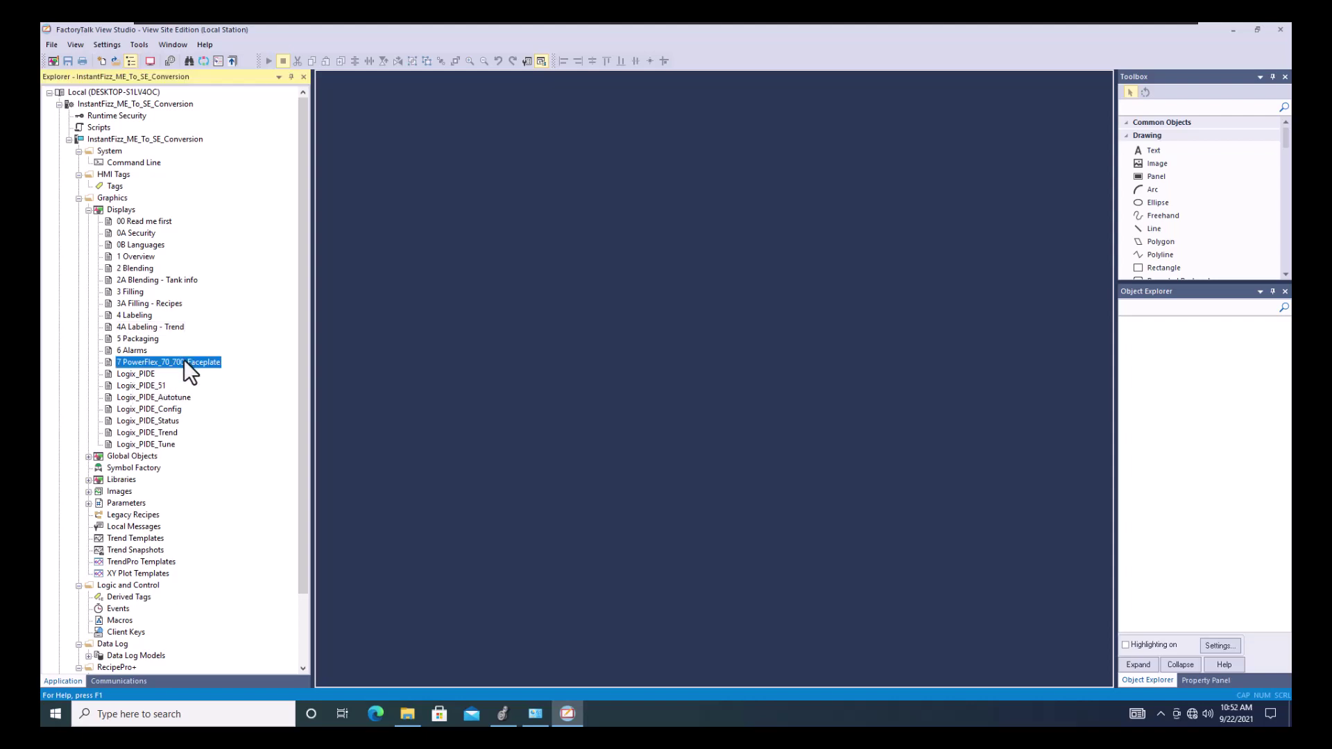
double_click(184, 360)
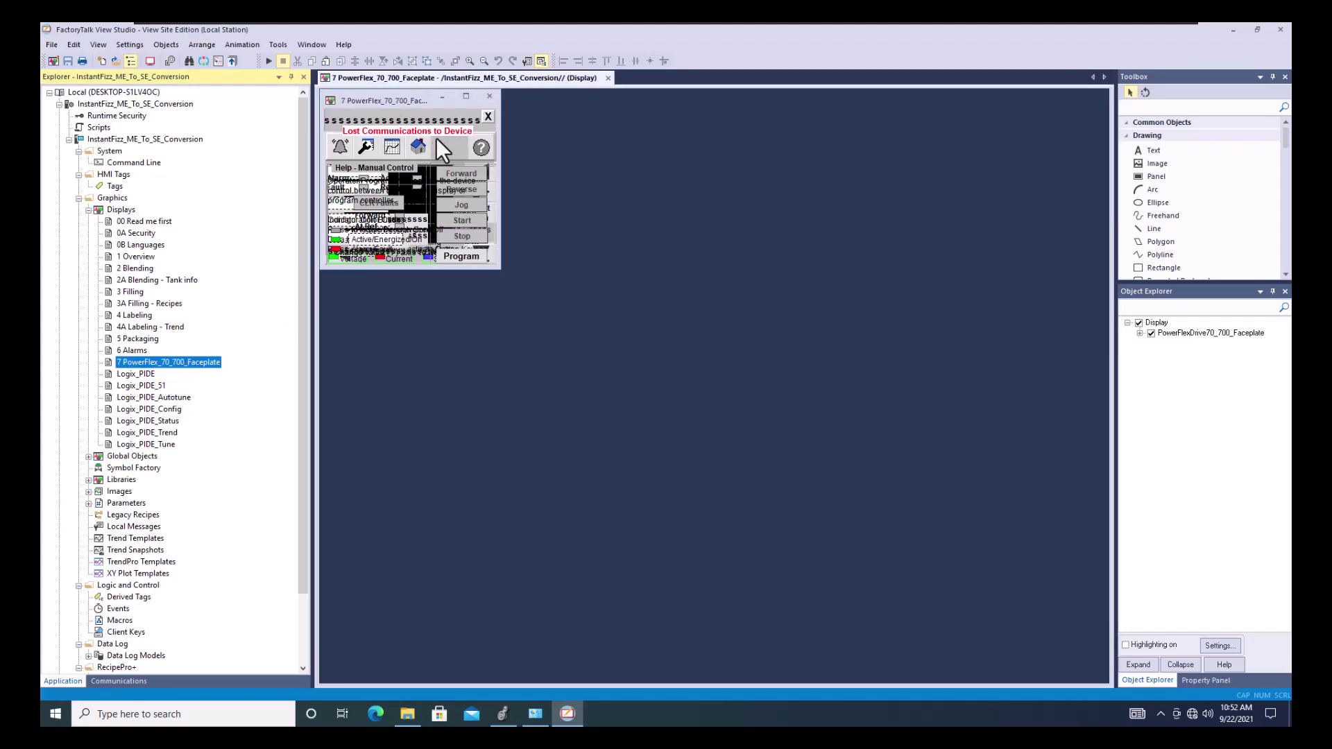
left_click(489, 97)
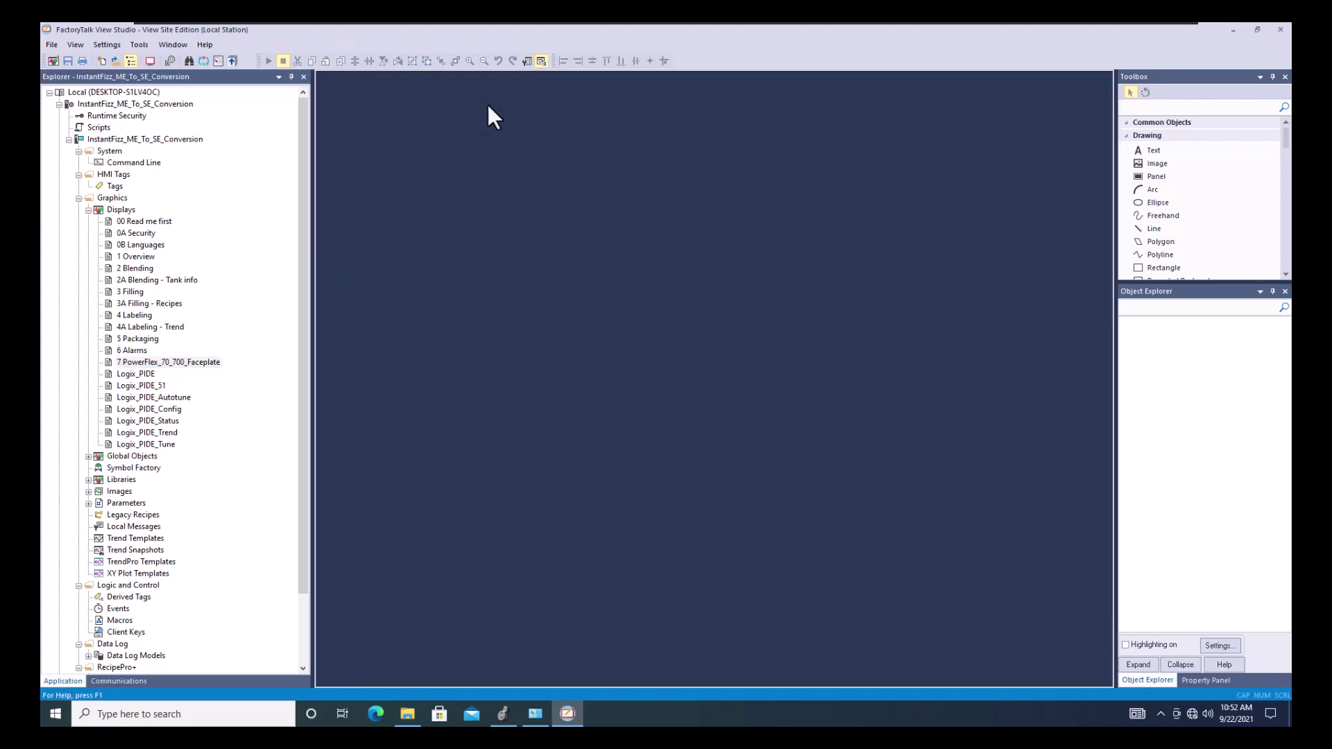
- Expand Global Objects and inspect Logix_PIDE and Global Objects 1, closing both and discarding changes to Logix_PIDE
double_click(93, 454)
double_click(132, 479)
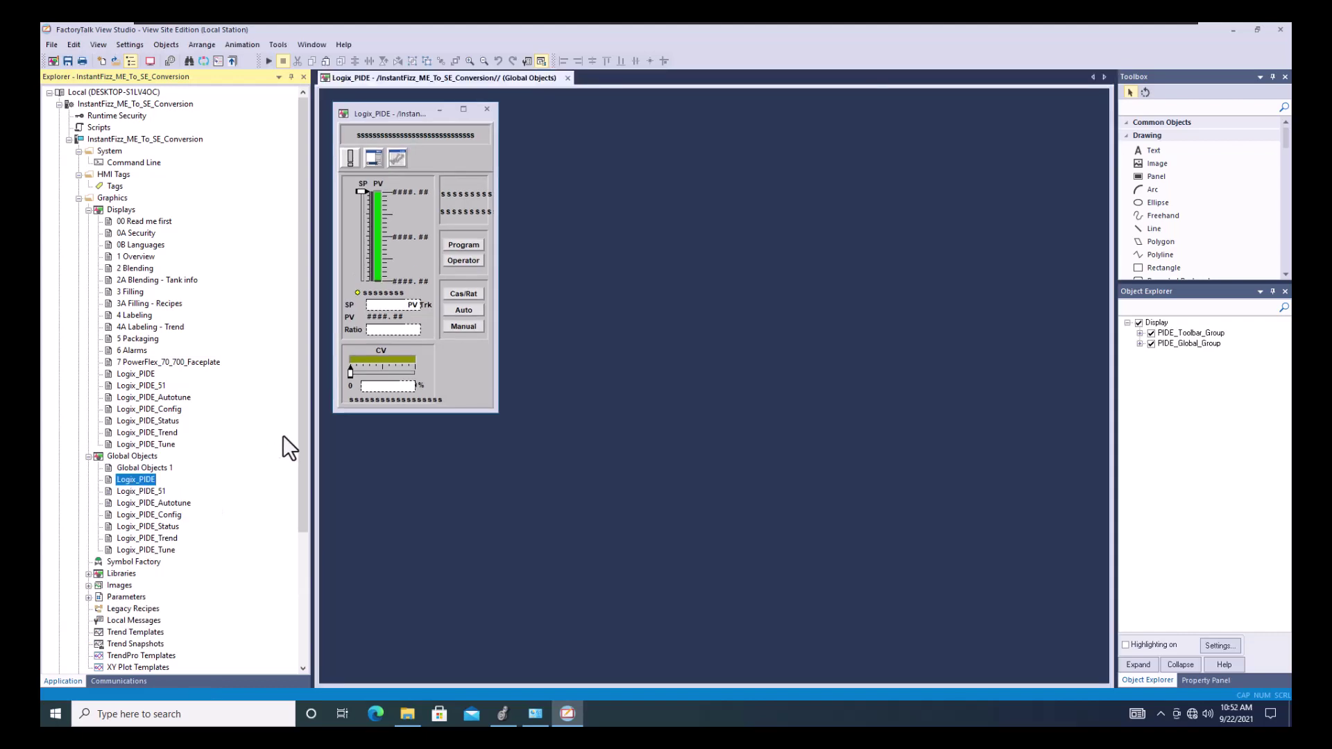
left_click(487, 109)
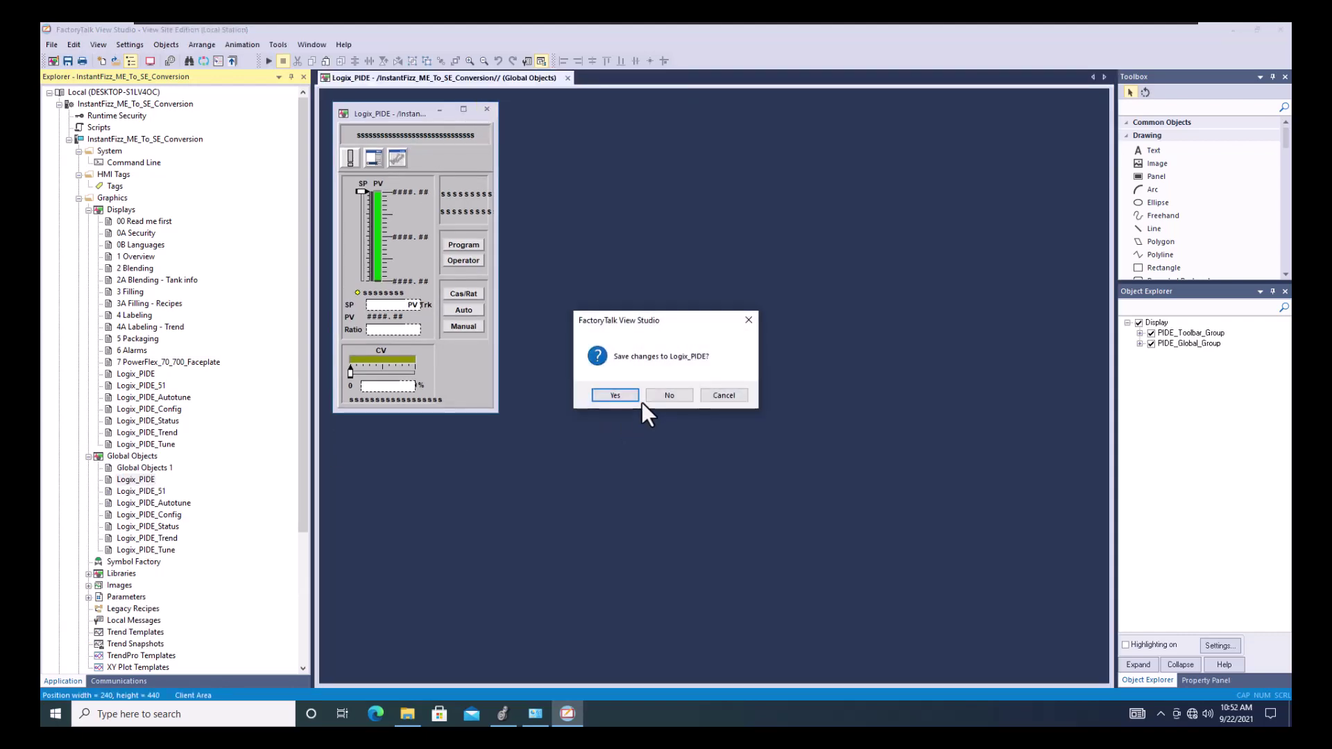
left_click(668, 393)
double_click(172, 468)
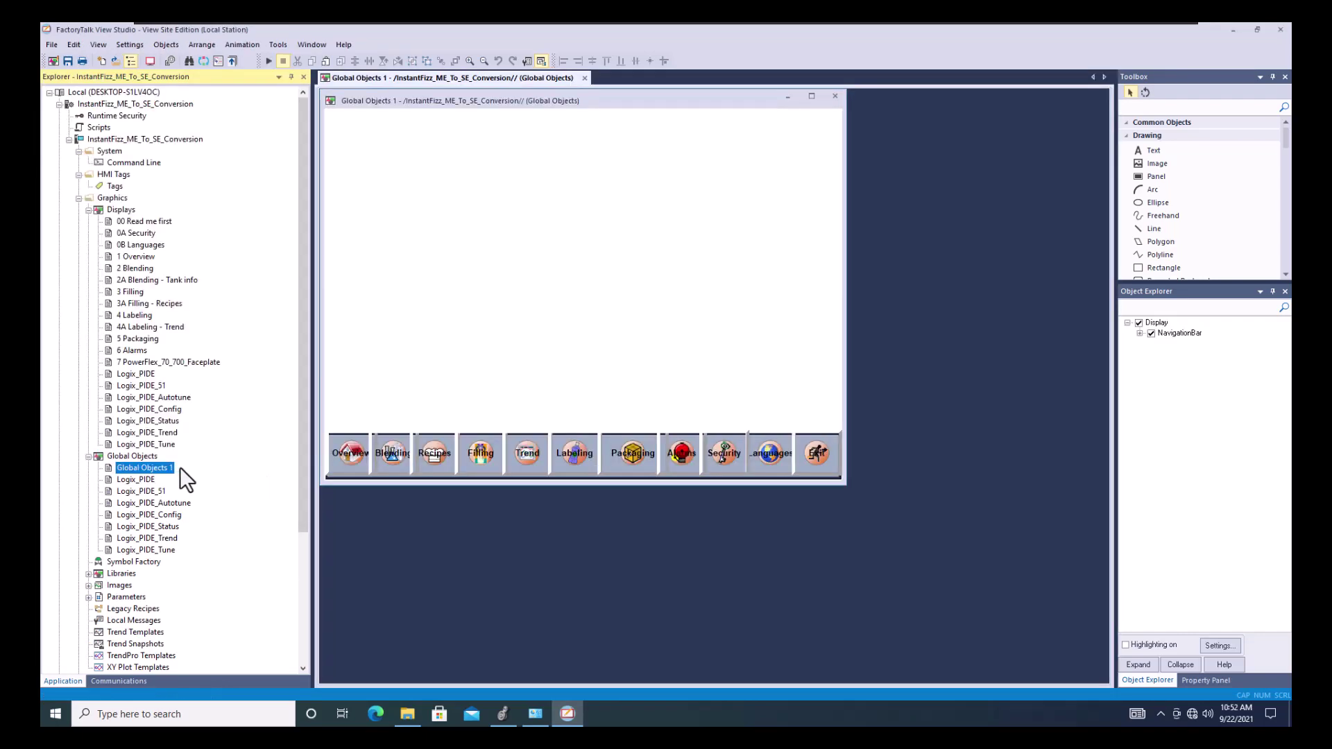
left_click(835, 96)
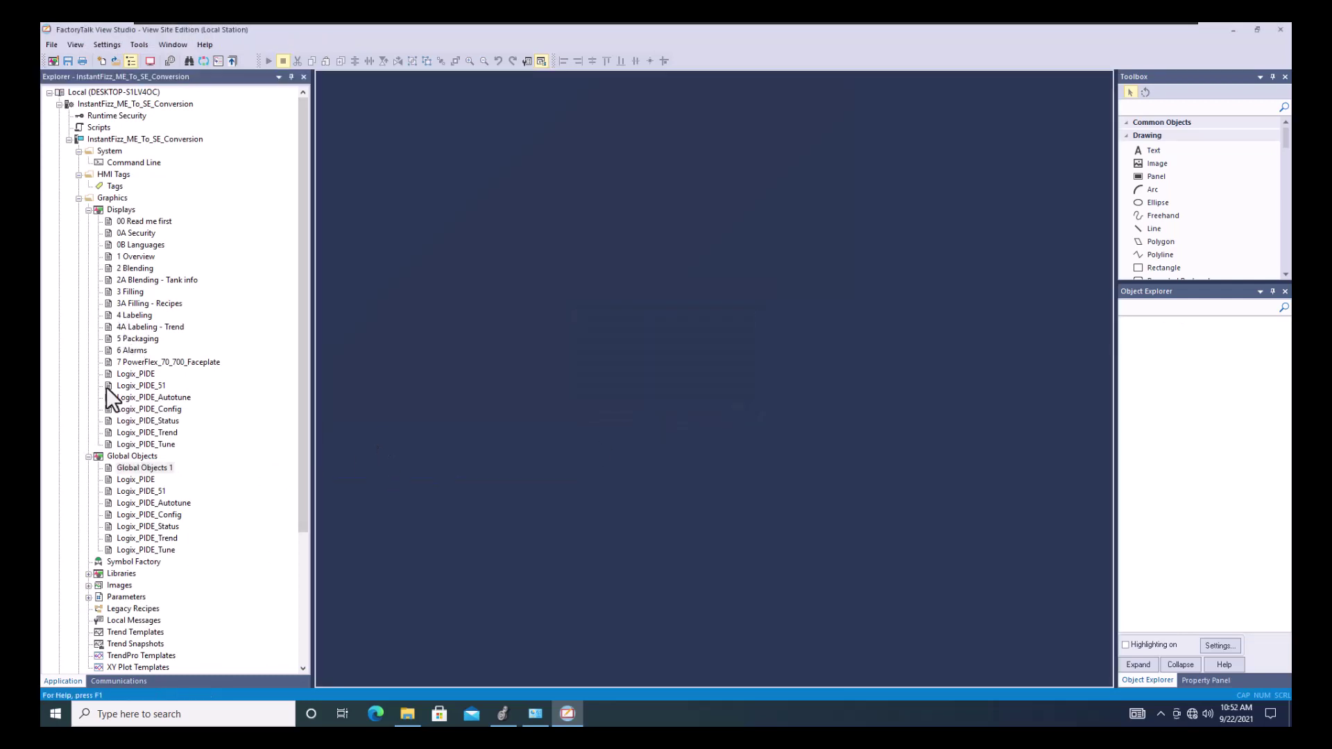
- Expand Parameters, open the Tank1 parameter file to examine its #1 tag assignment, and close the file
scroll(101, 542, "down", 2)
left_click(87, 527)
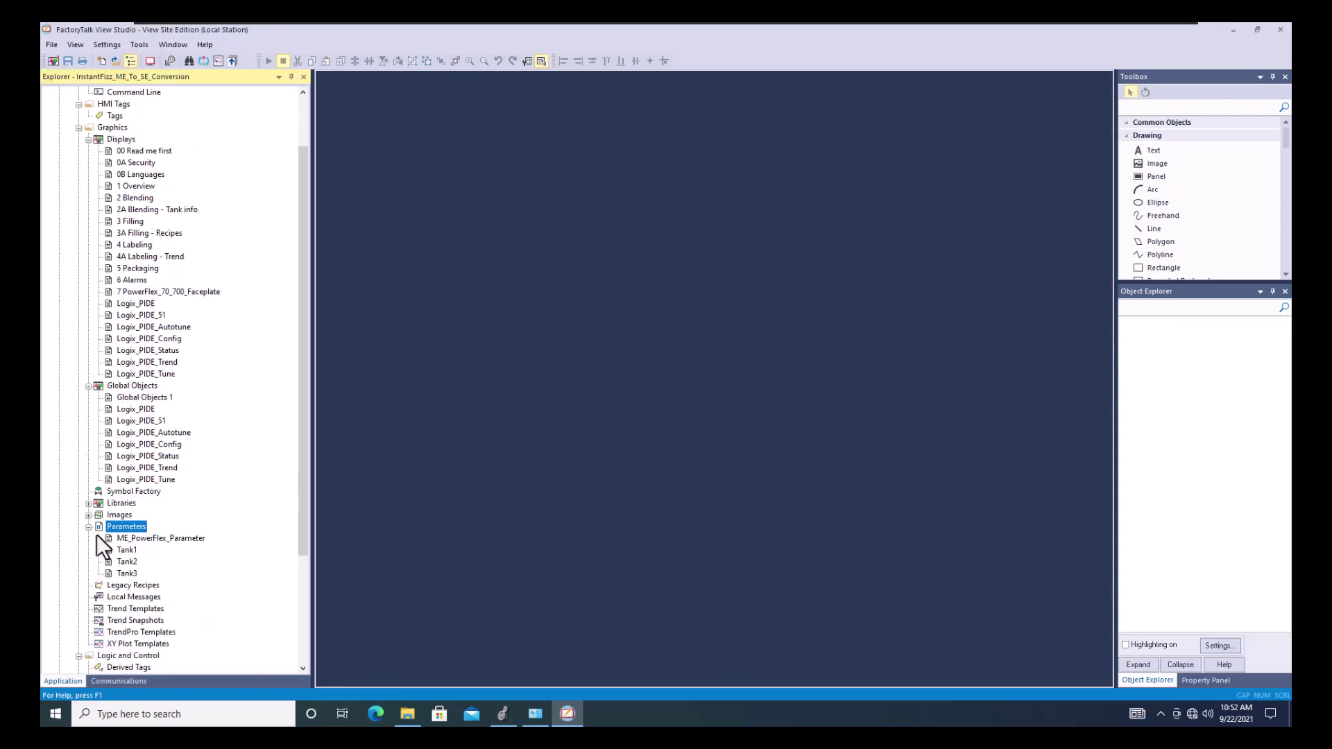
left_click(124, 550)
left_click(517, 337)
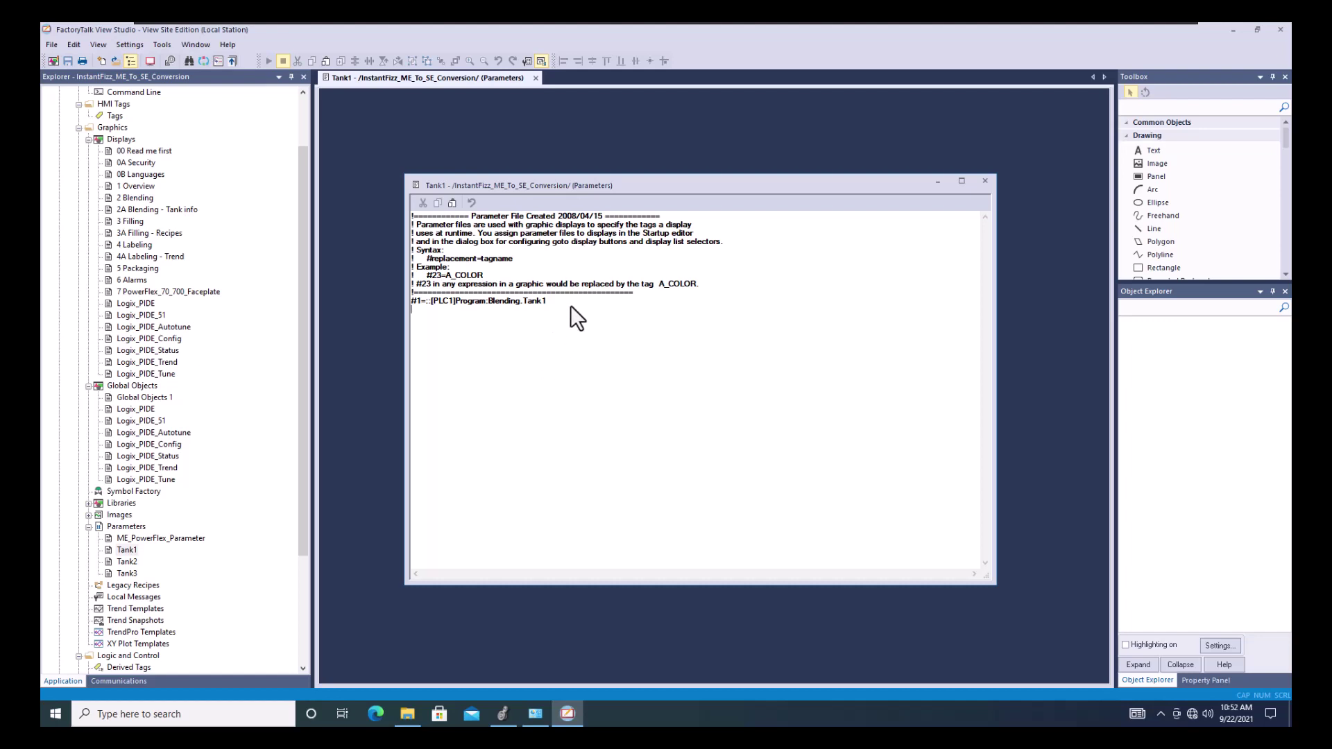
left_click_drag(447, 305, 507, 302)
left_click(426, 306)
left_click_drag(426, 305, 414, 339)
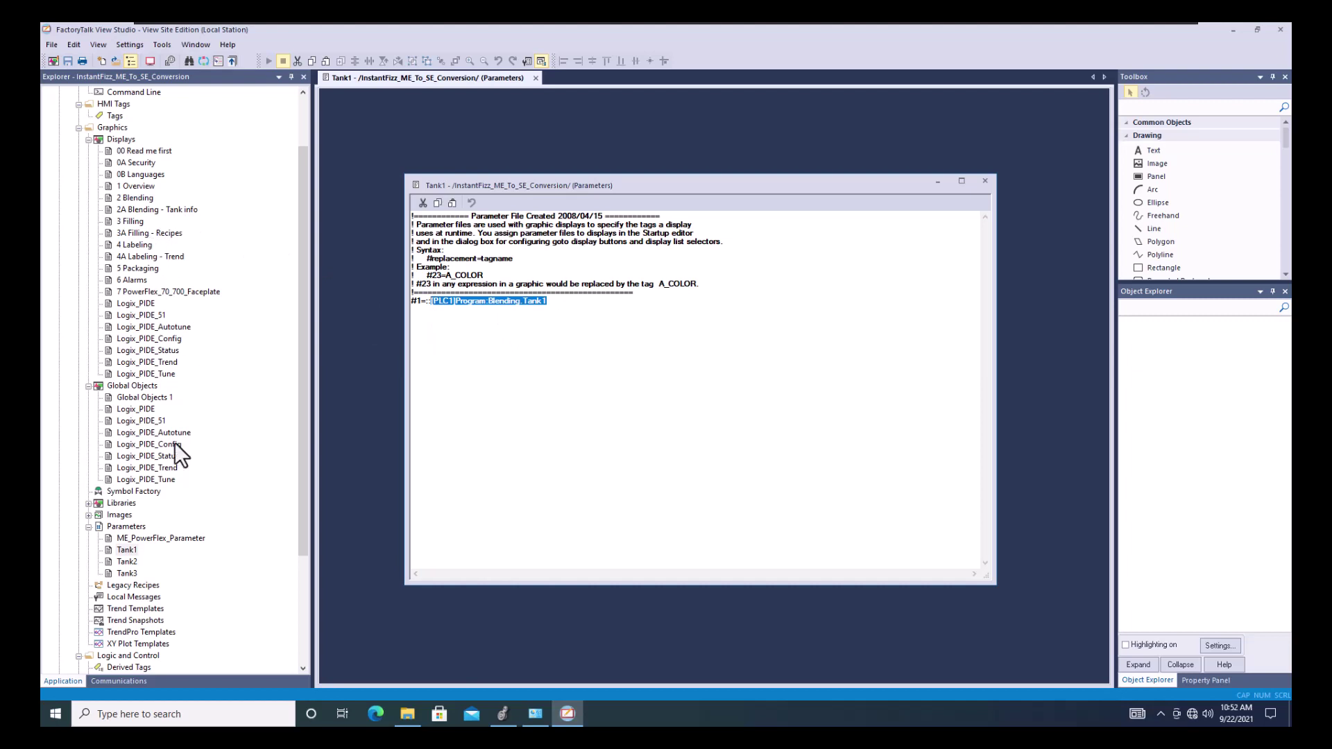
left_click(984, 182)
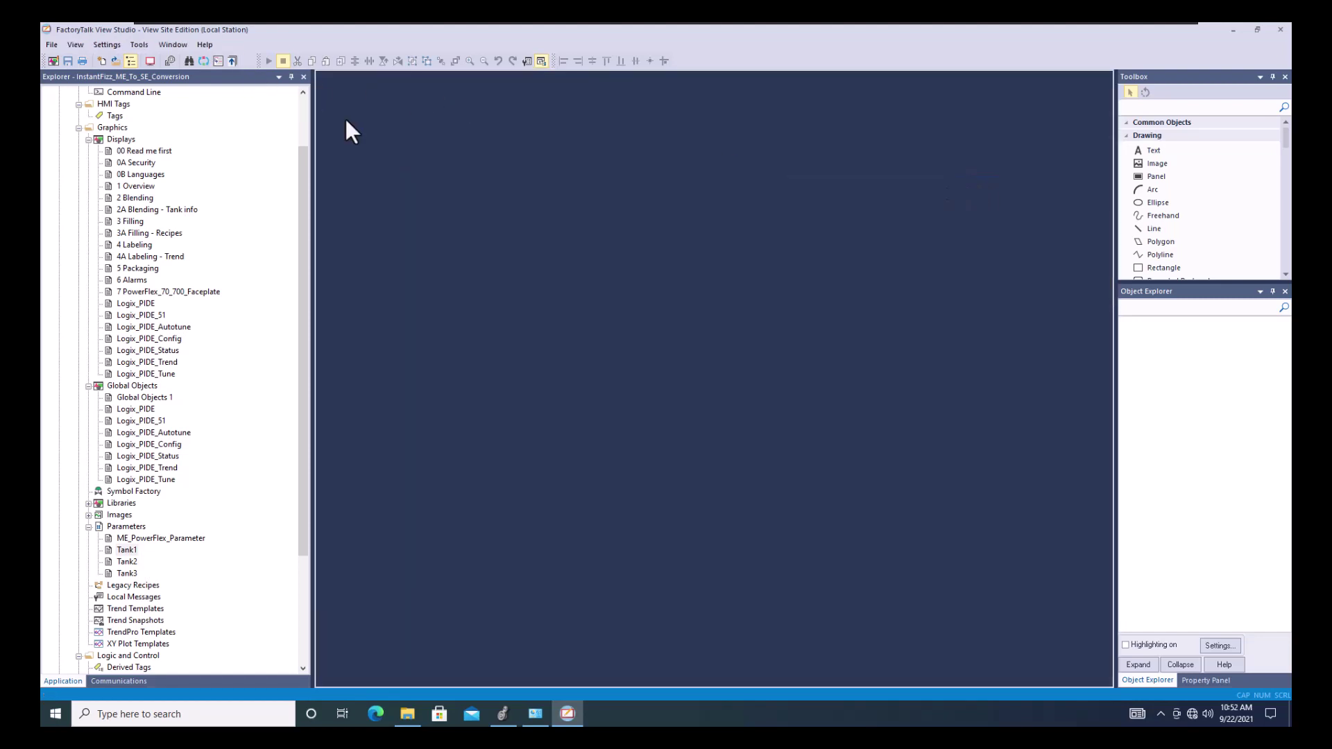
- Find all occurrences of TANK1 across the converted application and open the display object that references it
left_click(140, 45)
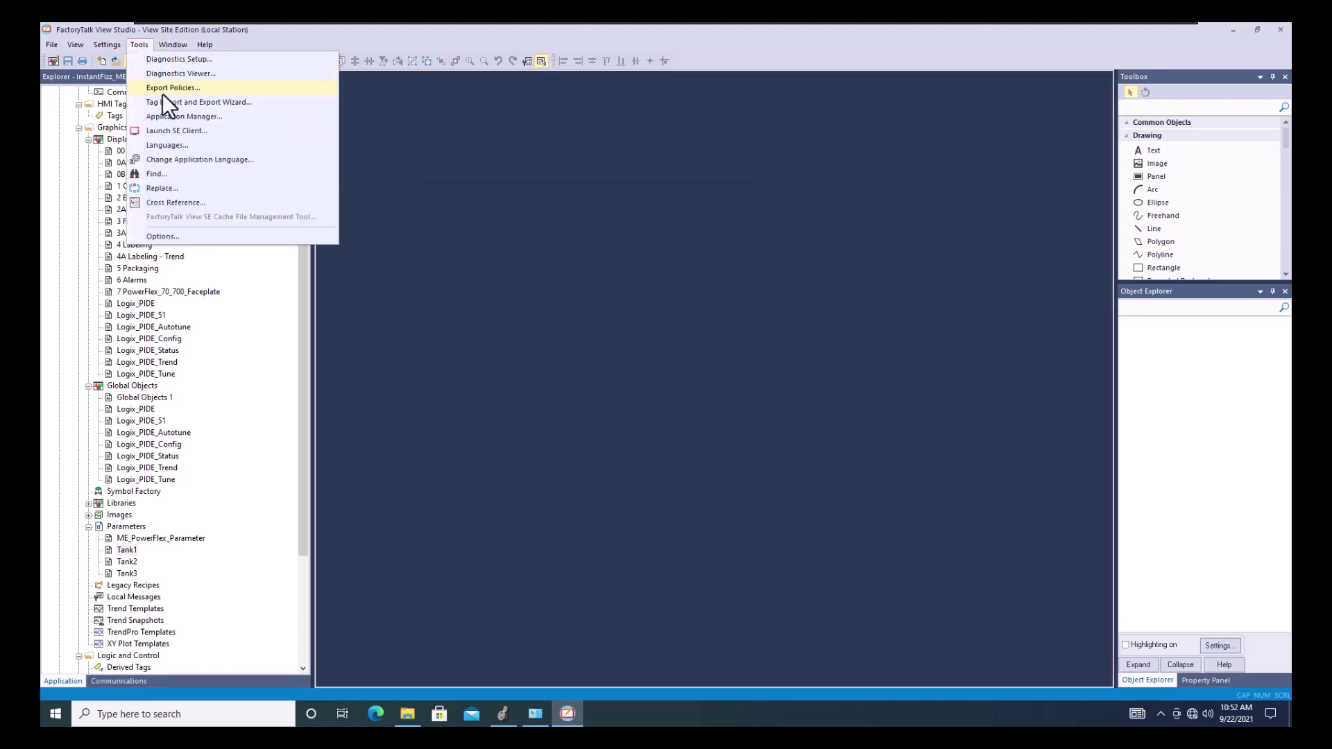
left_click(165, 173)
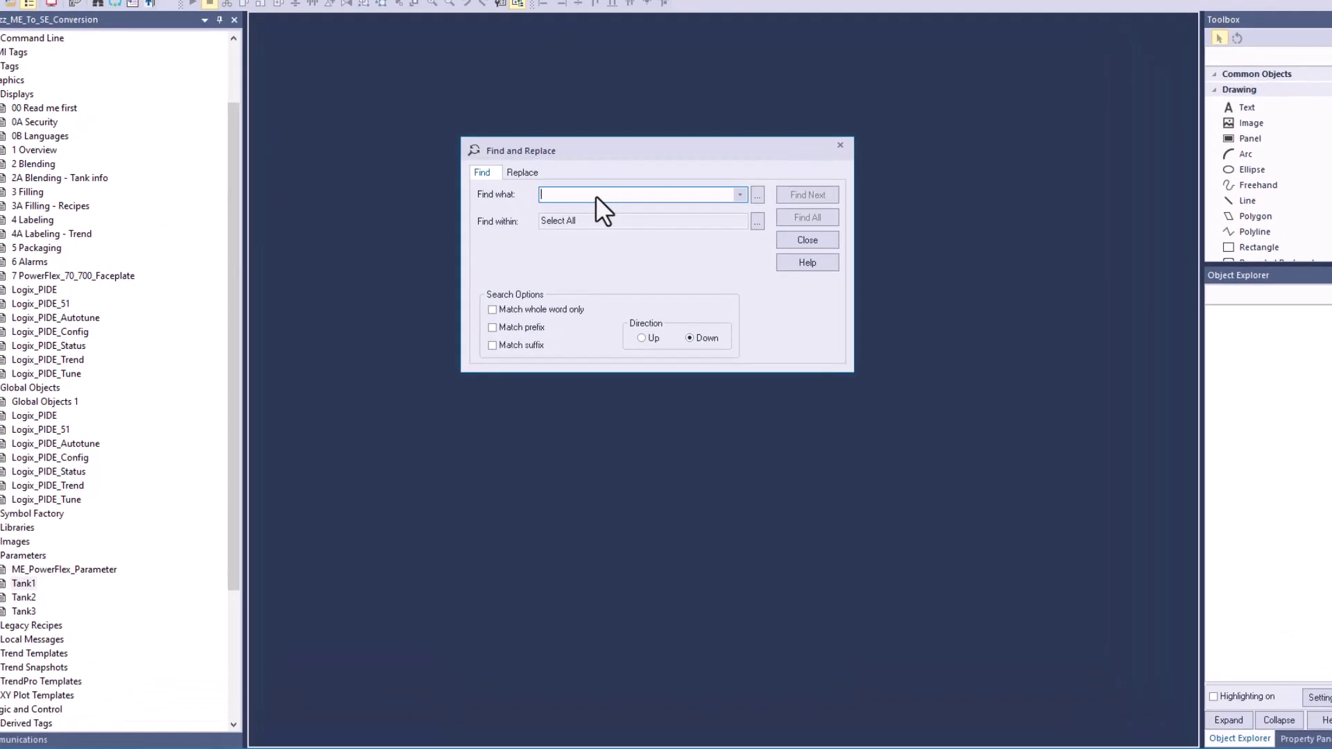
type("TANK1")
left_click(802, 219)
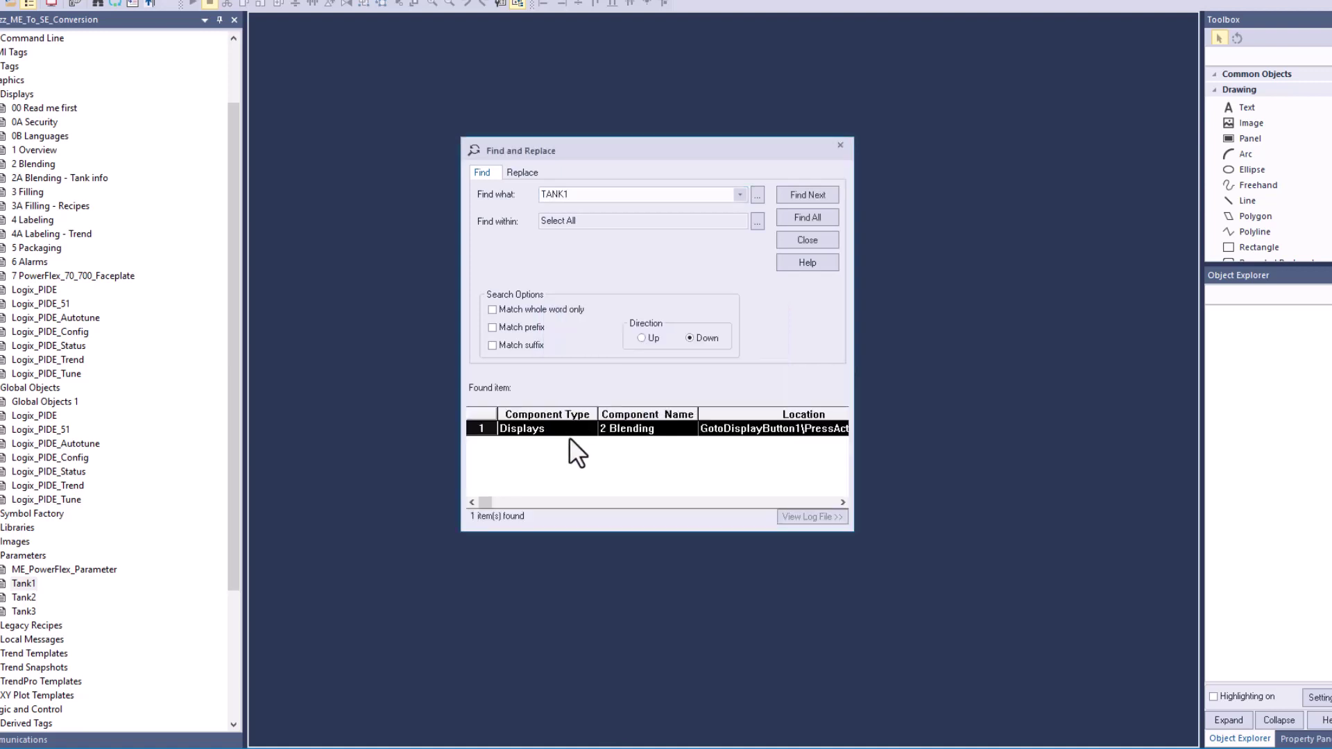
double_click(562, 433)
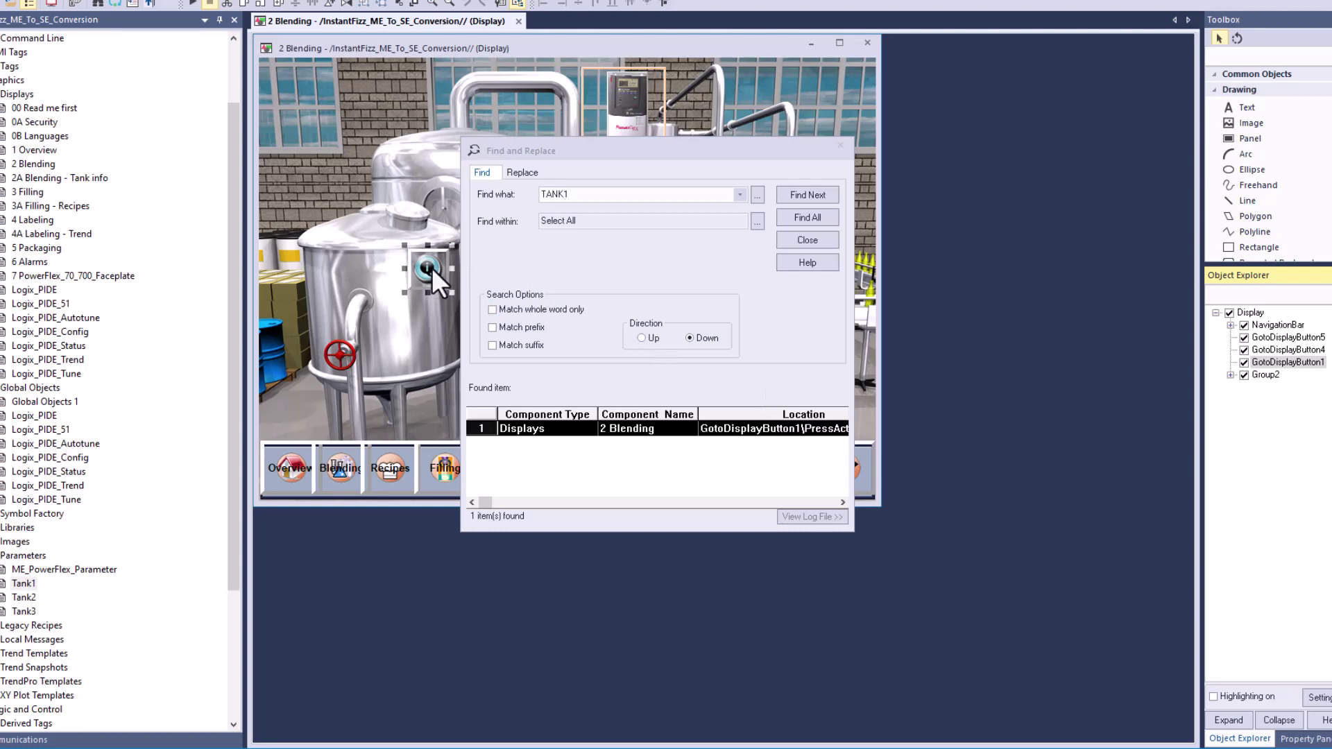
left_click(838, 146)
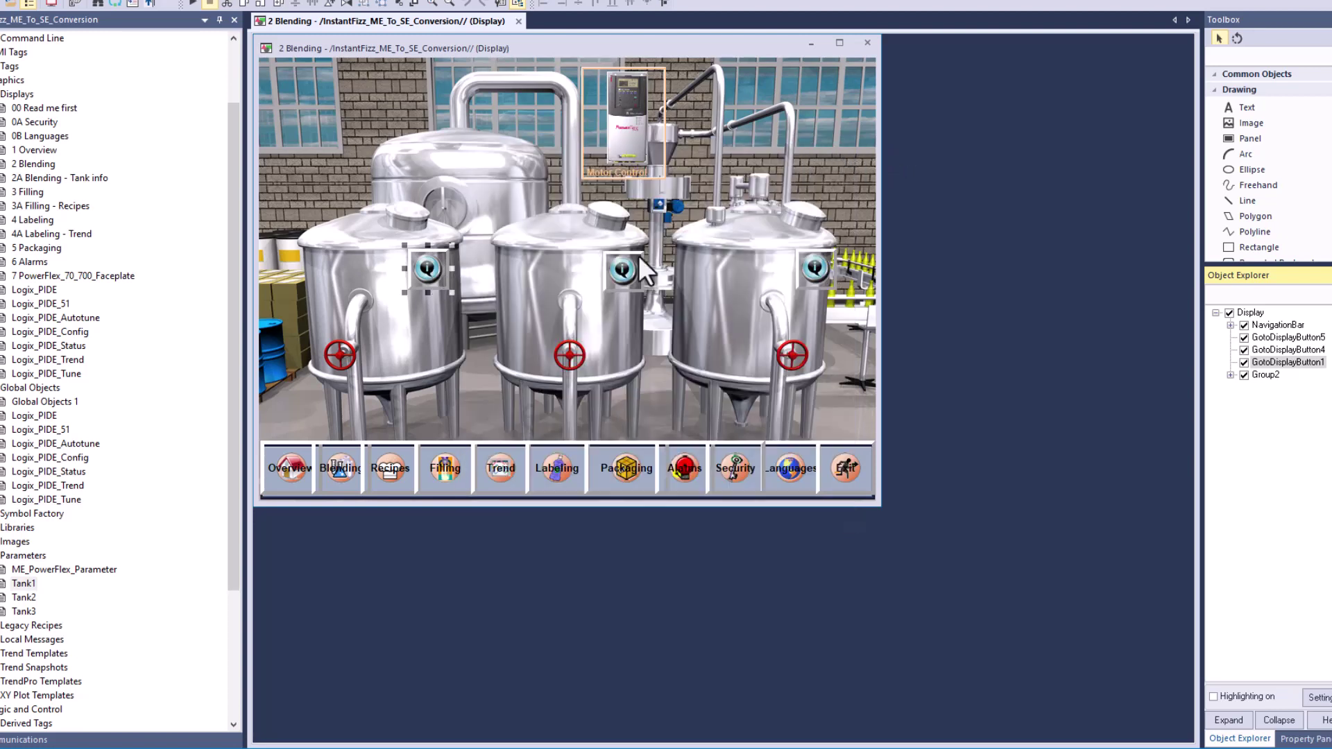
- Open the properties of the first tank's info button and examine the command in its press action
double_click(433, 264)
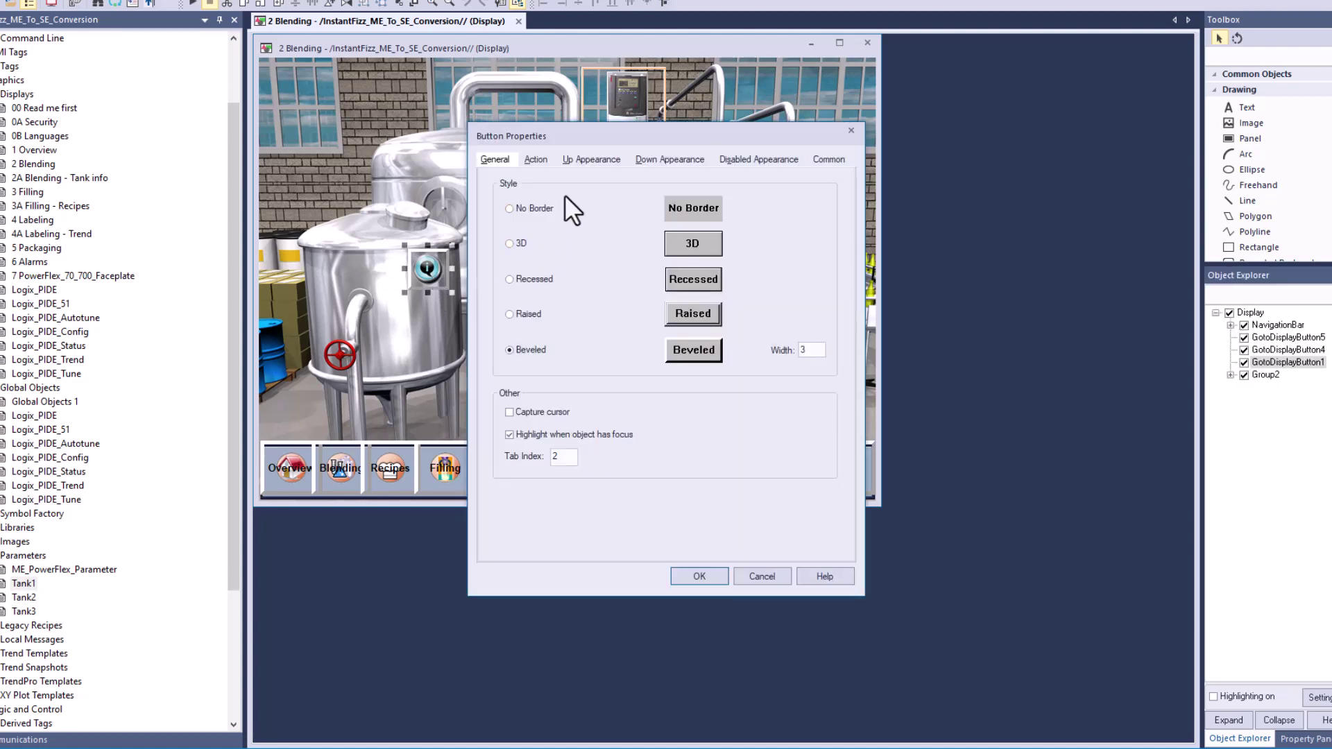
left_click(543, 156)
left_click(657, 264)
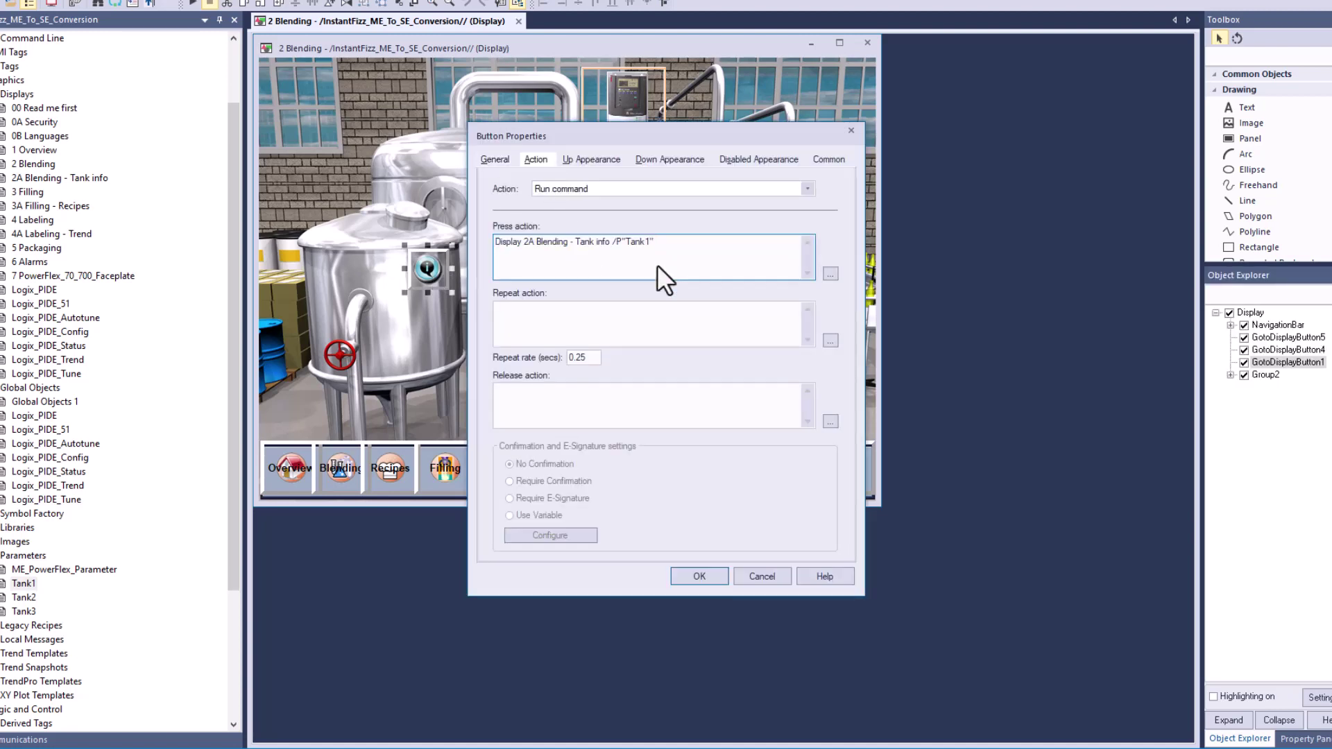
key("ctrl+a")
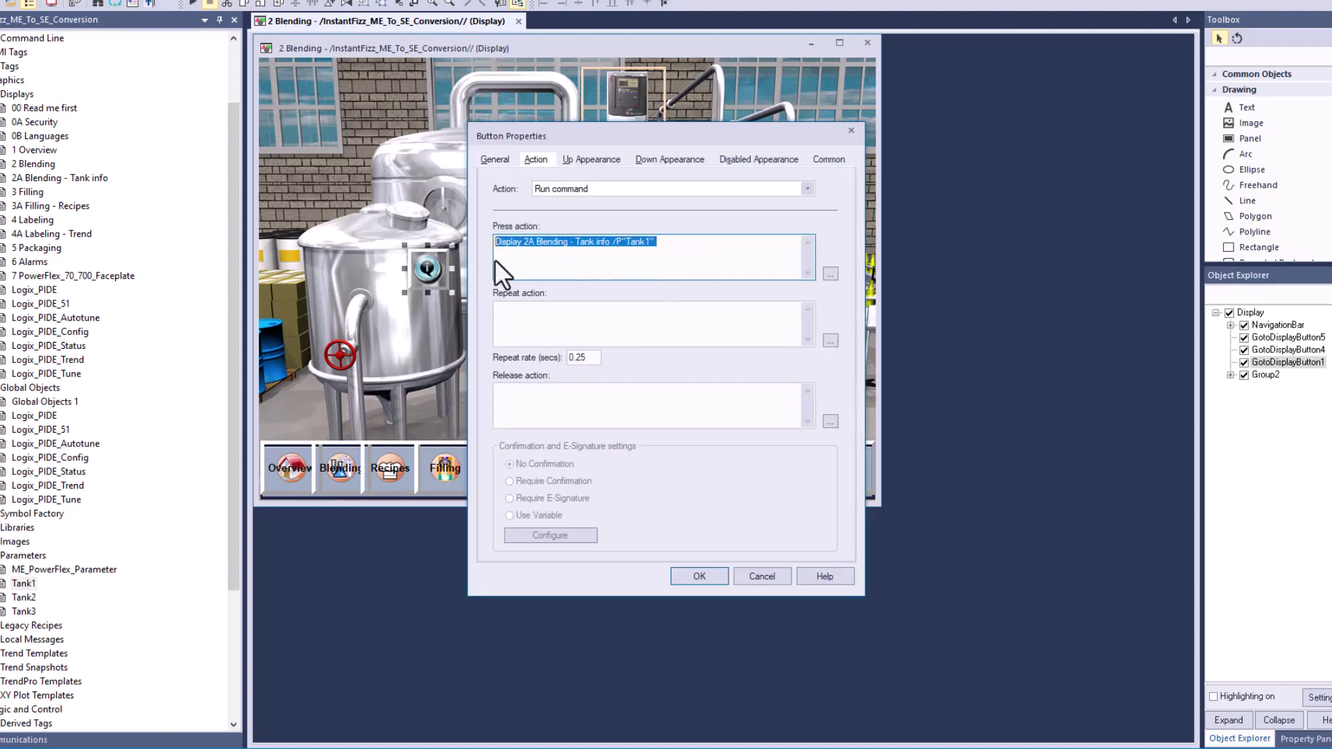
left_click(614, 257)
left_click_drag(644, 252, 489, 255)
- Start another FactoryTalk View Studio session as View Machine Edition and open the existing application InstantFizz_ME
key("super")
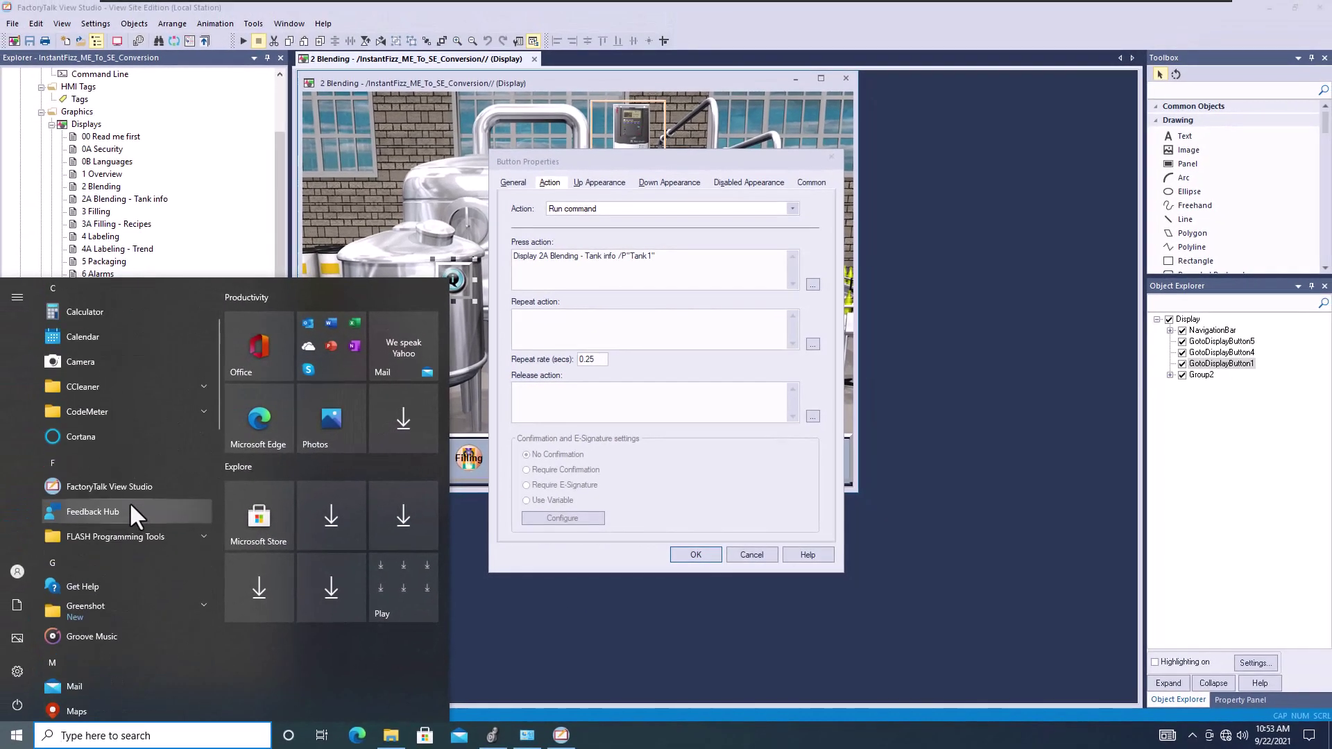
key("Escape")
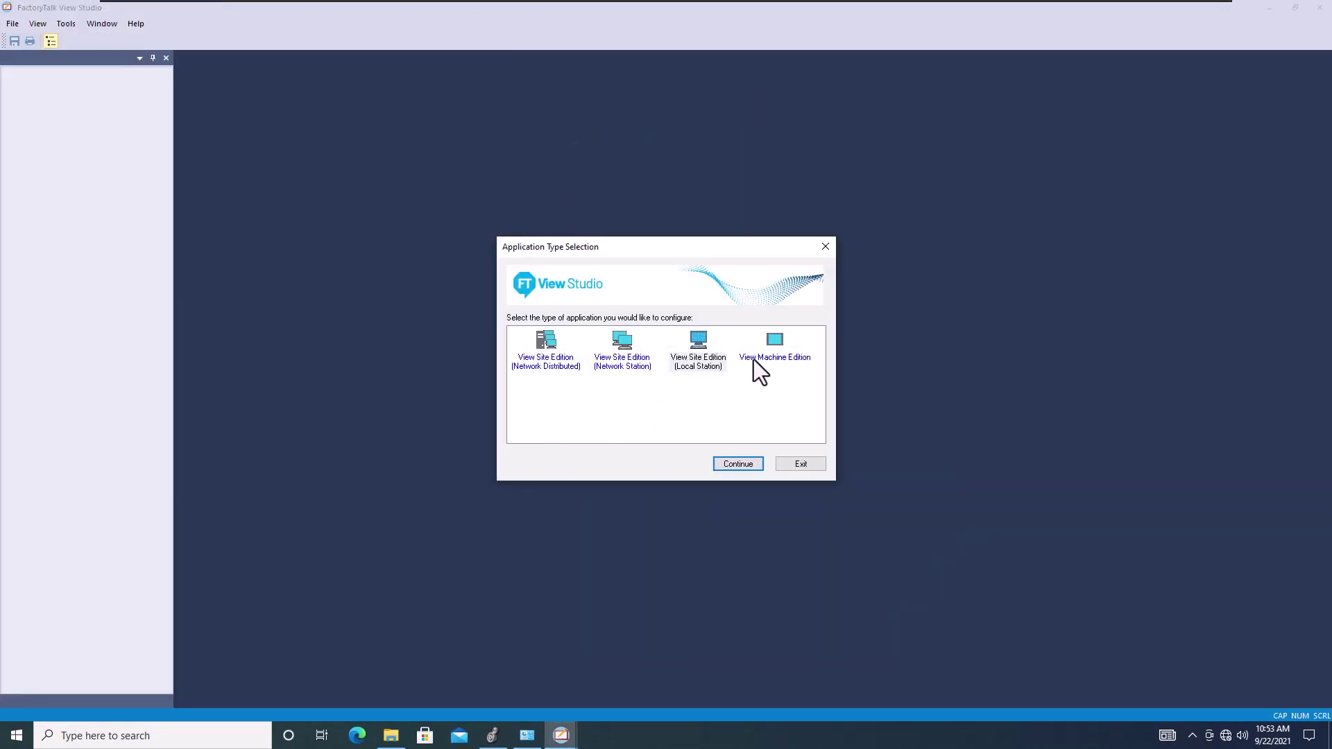
left_click(774, 350)
left_click(744, 464)
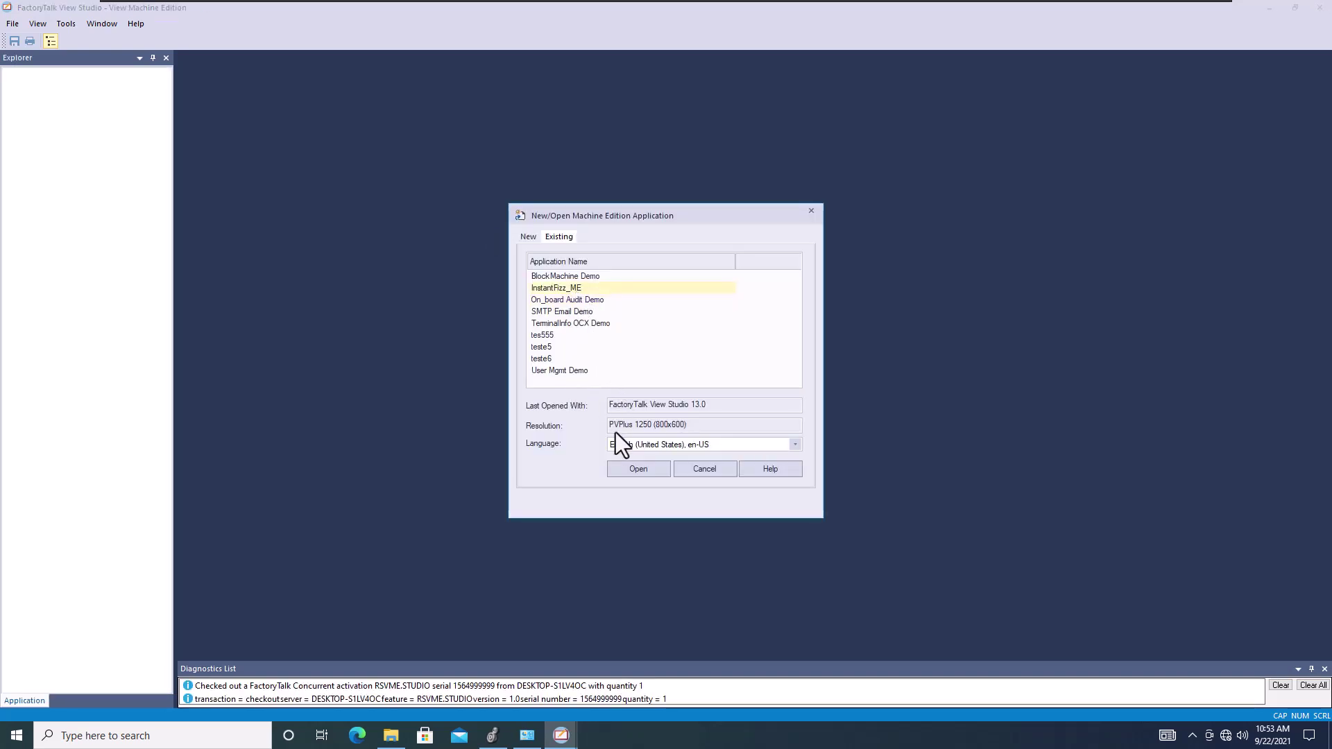
left_click(635, 467)
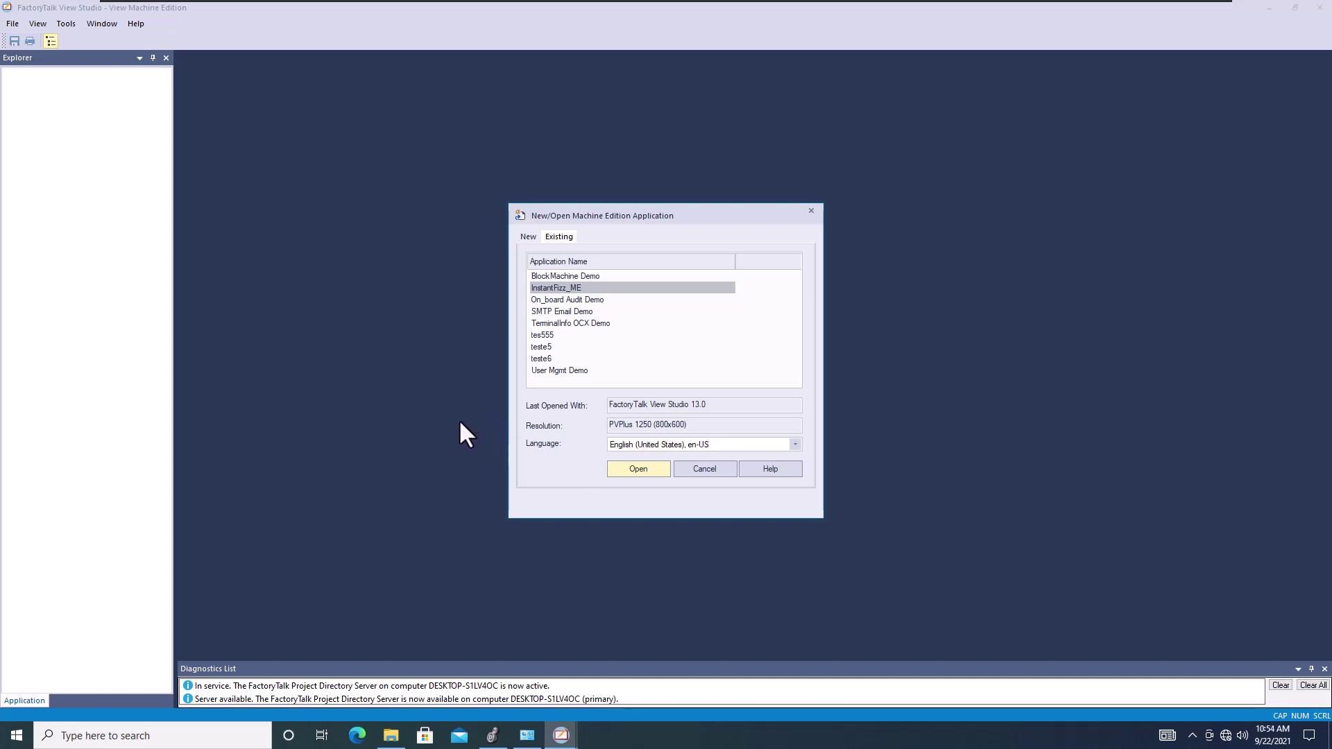
key("Return")
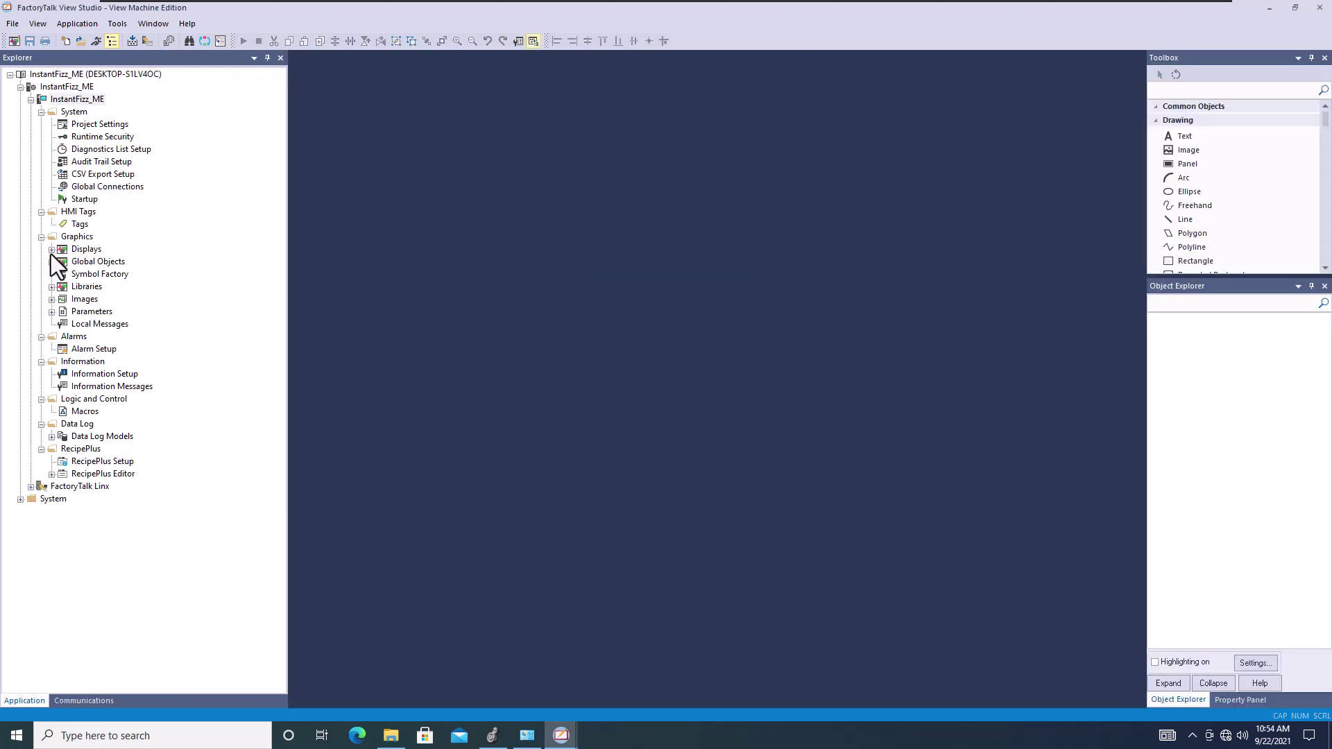
- Expand Displays in InstantFizz_ME, find all occurrences of Tank1, and open the display object that references it
left_click(51, 250)
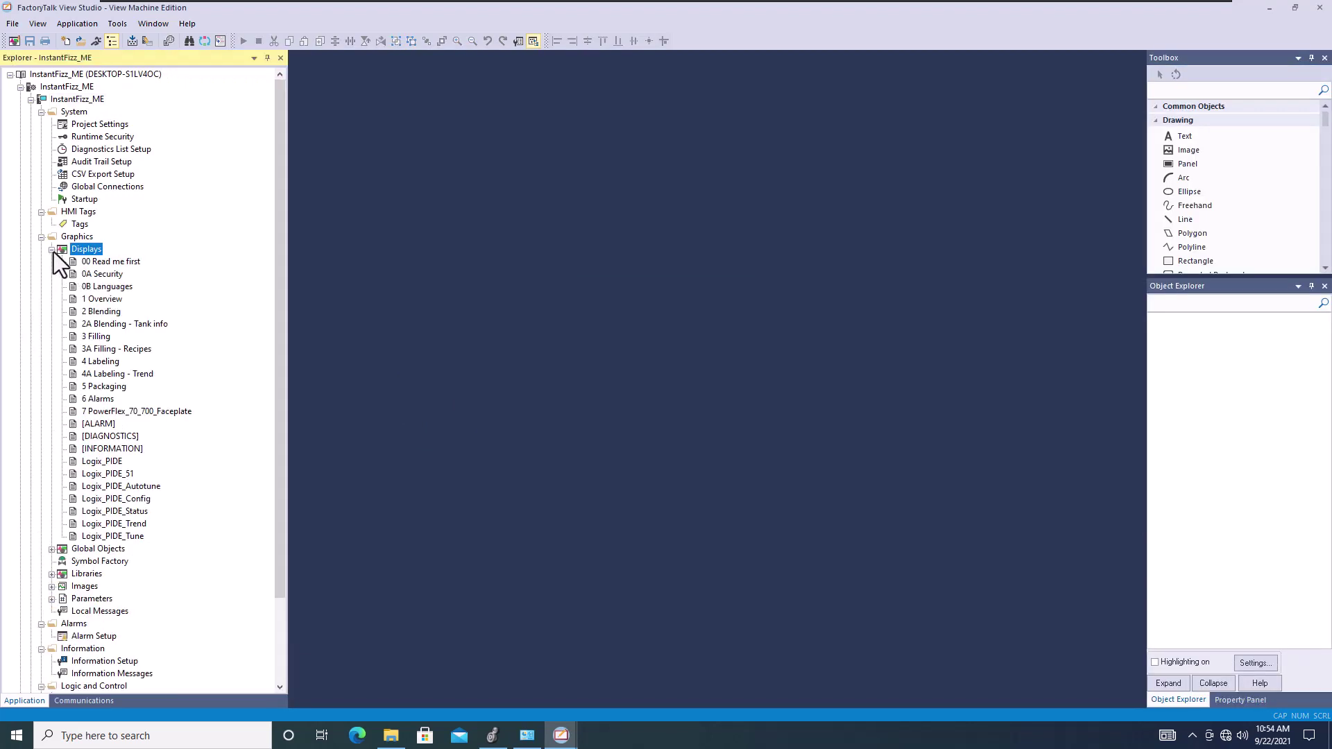
left_click(115, 24)
left_click(136, 161)
type("Tank1")
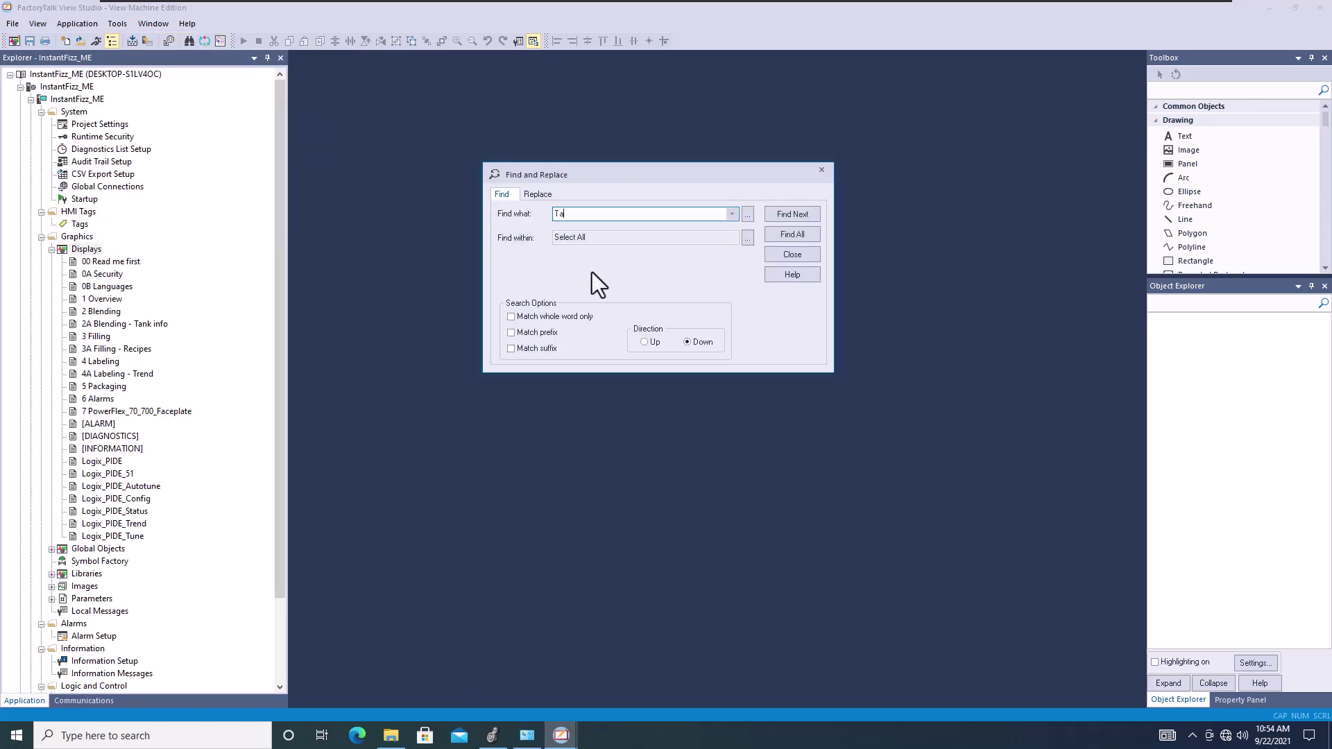
left_click(777, 233)
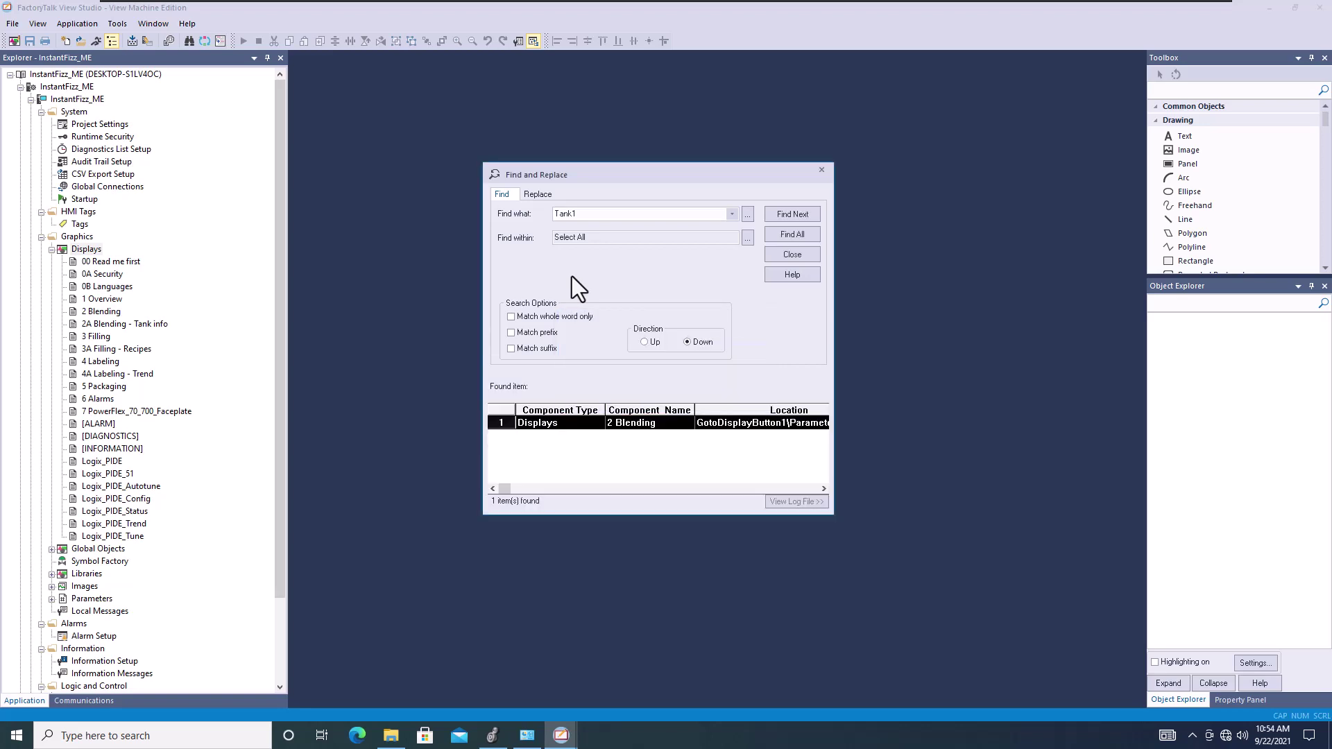
left_click(561, 428)
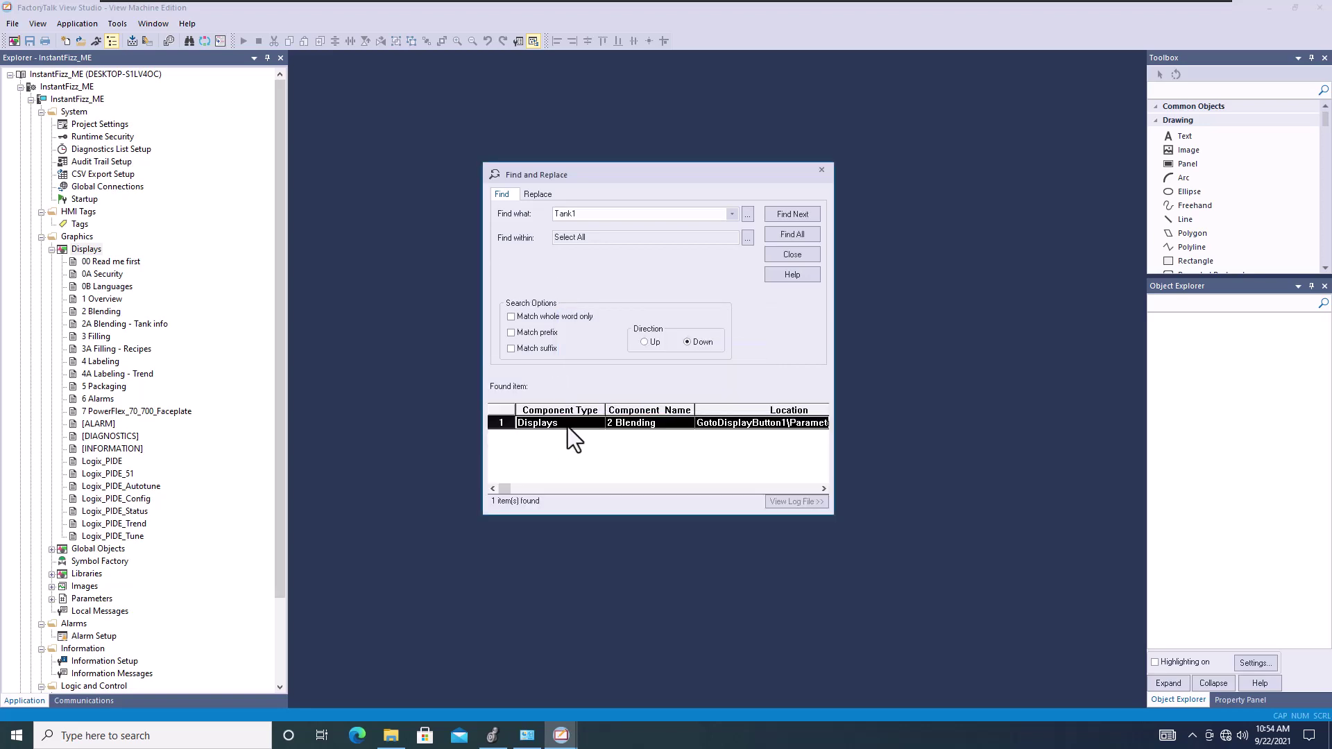
double_click(572, 427)
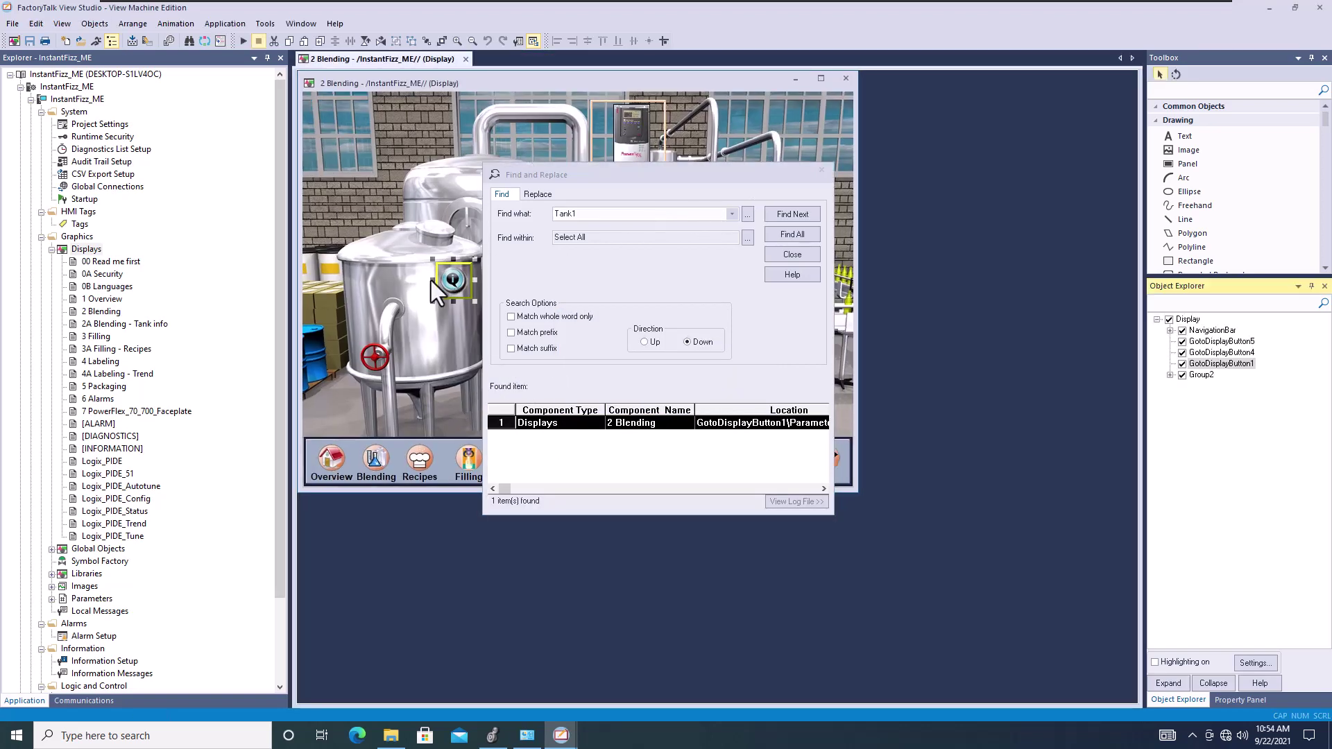
- Open the first tank's info button properties in InstantFizz_ME, examine its display and parameter file settings, and close them unchanged
left_click(819, 170)
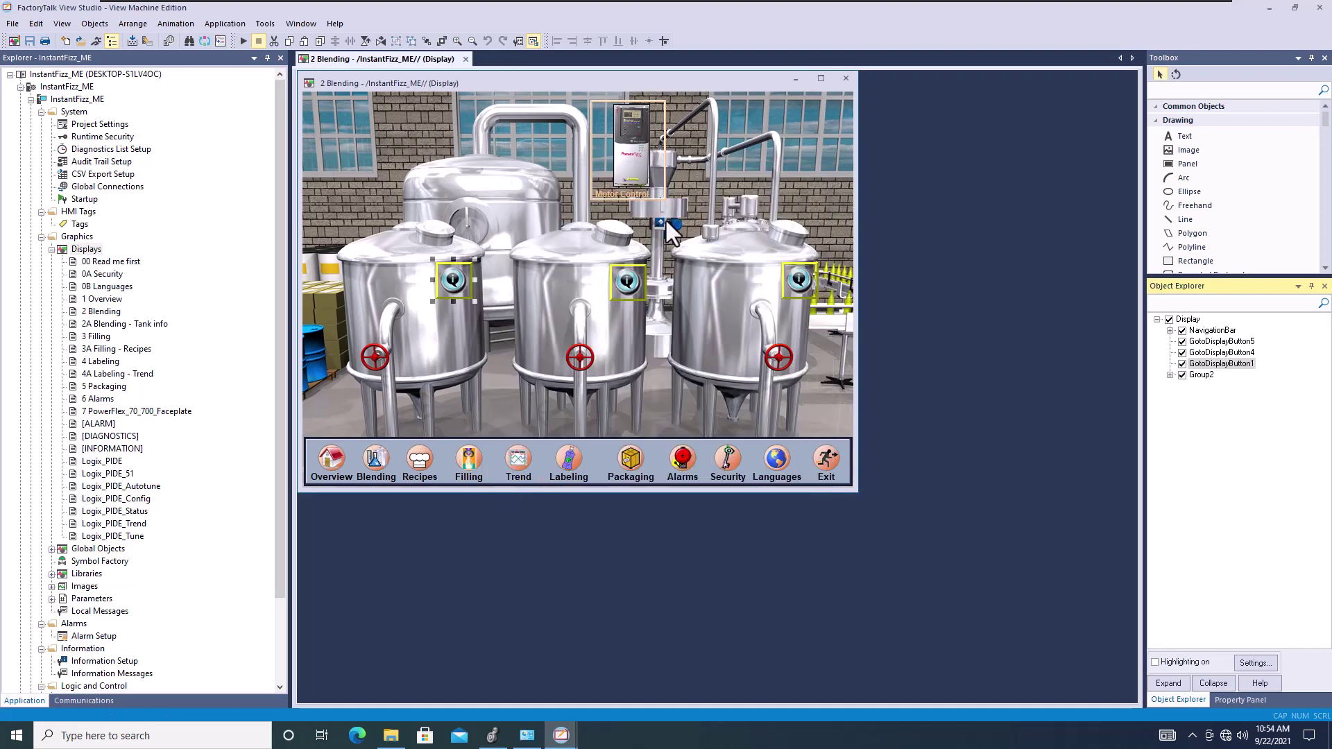
double_click(460, 274)
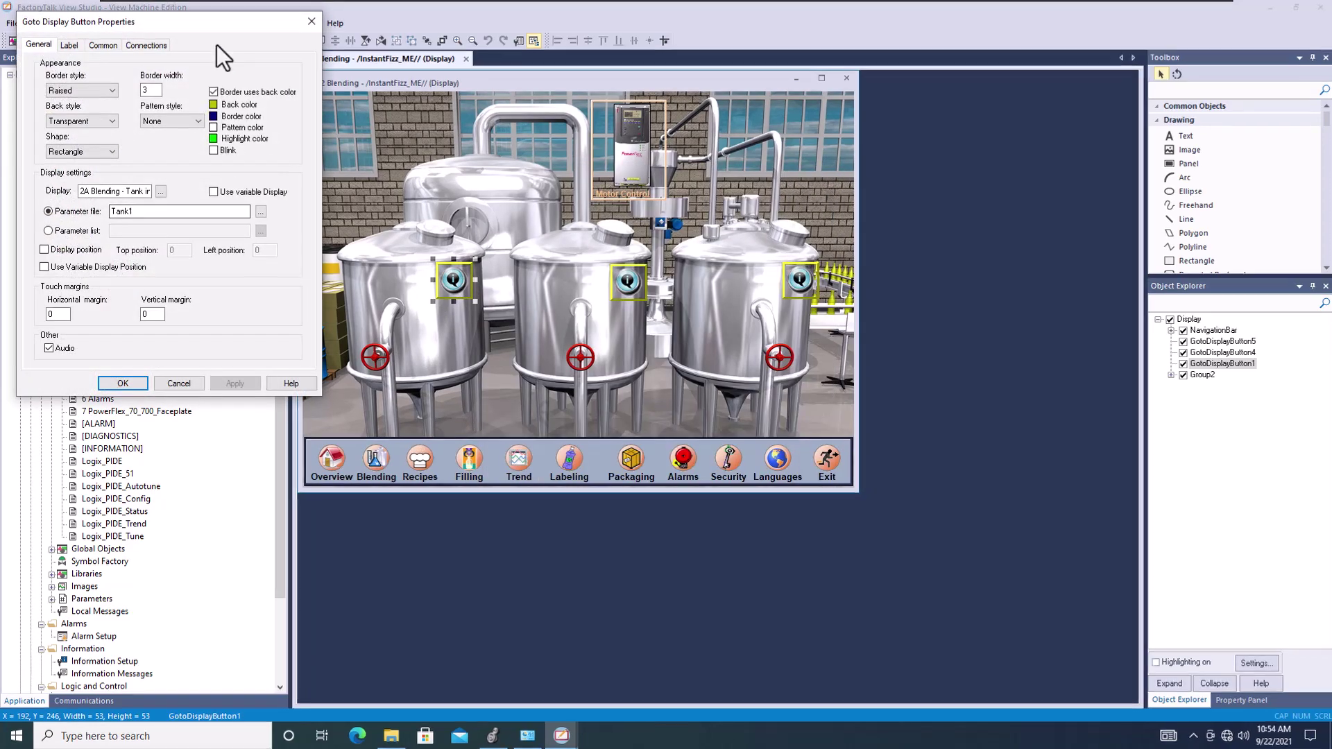
left_click_drag(212, 21, 677, 168)
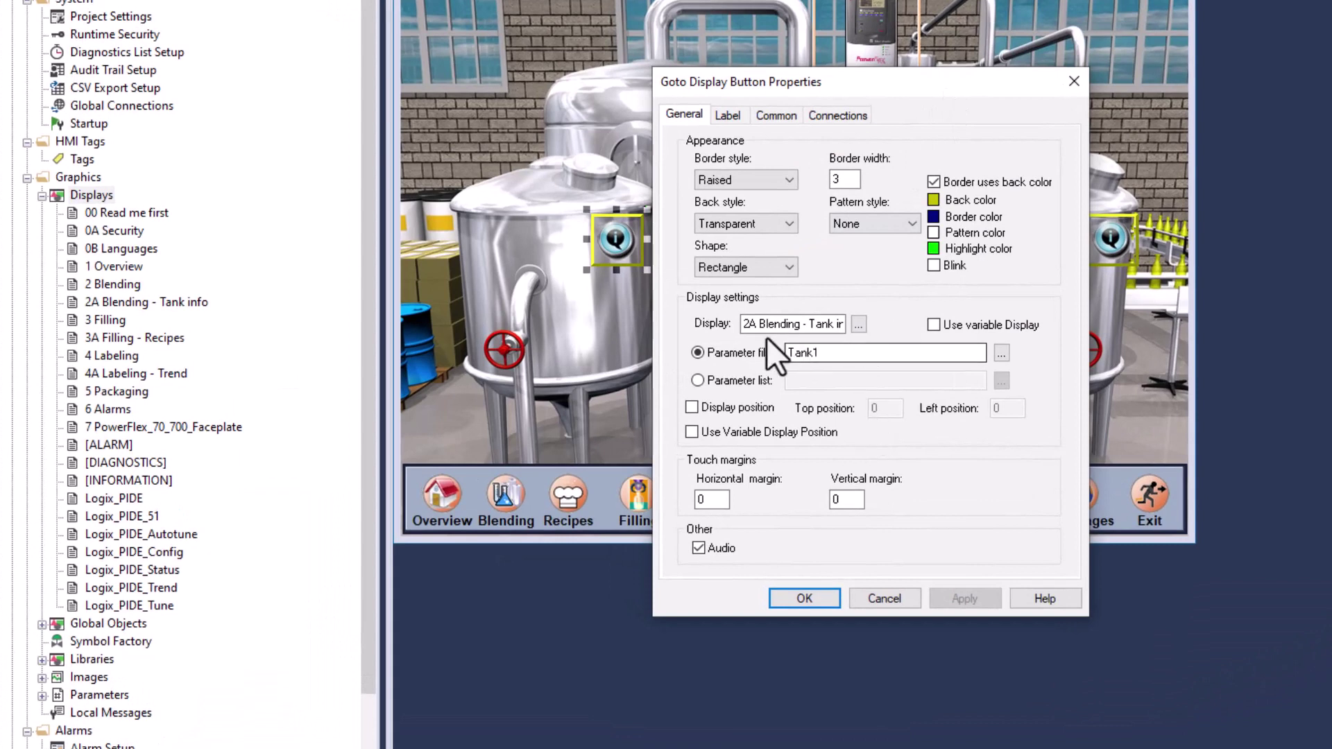
left_click_drag(743, 325, 869, 326)
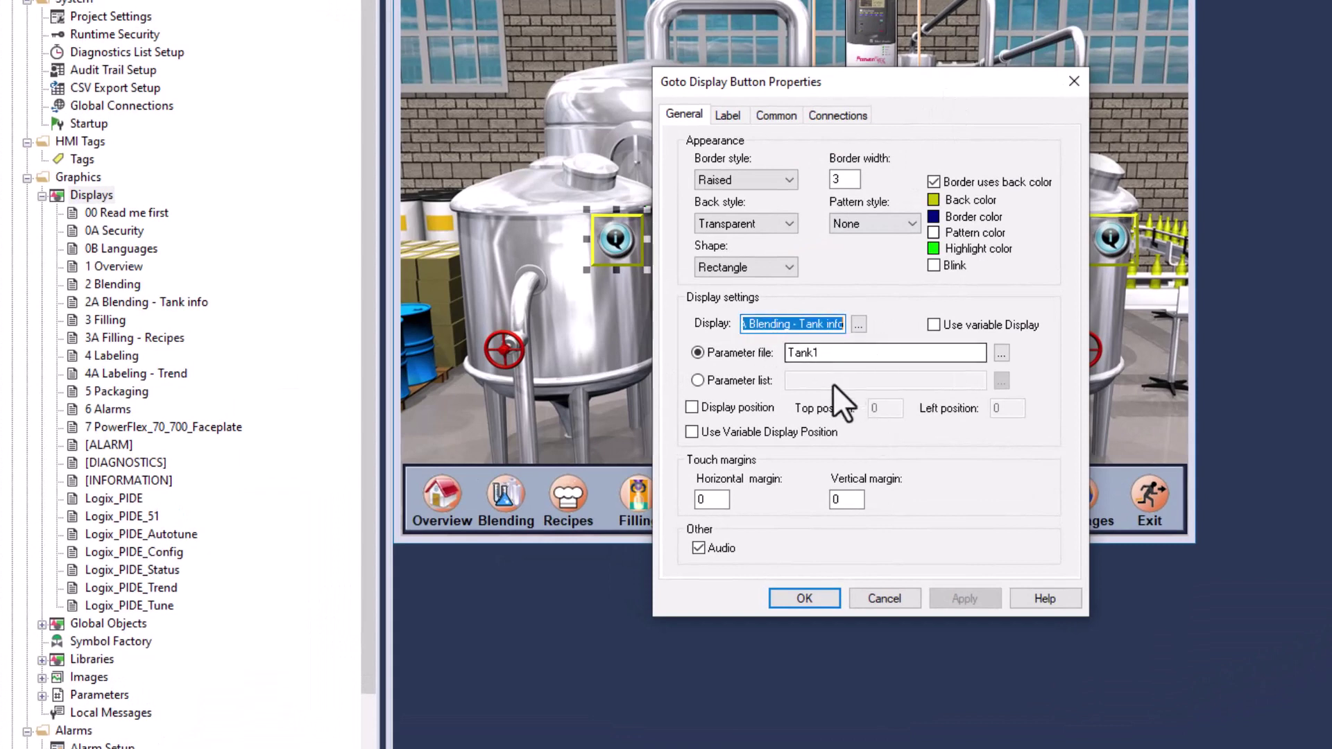
double_click(812, 352)
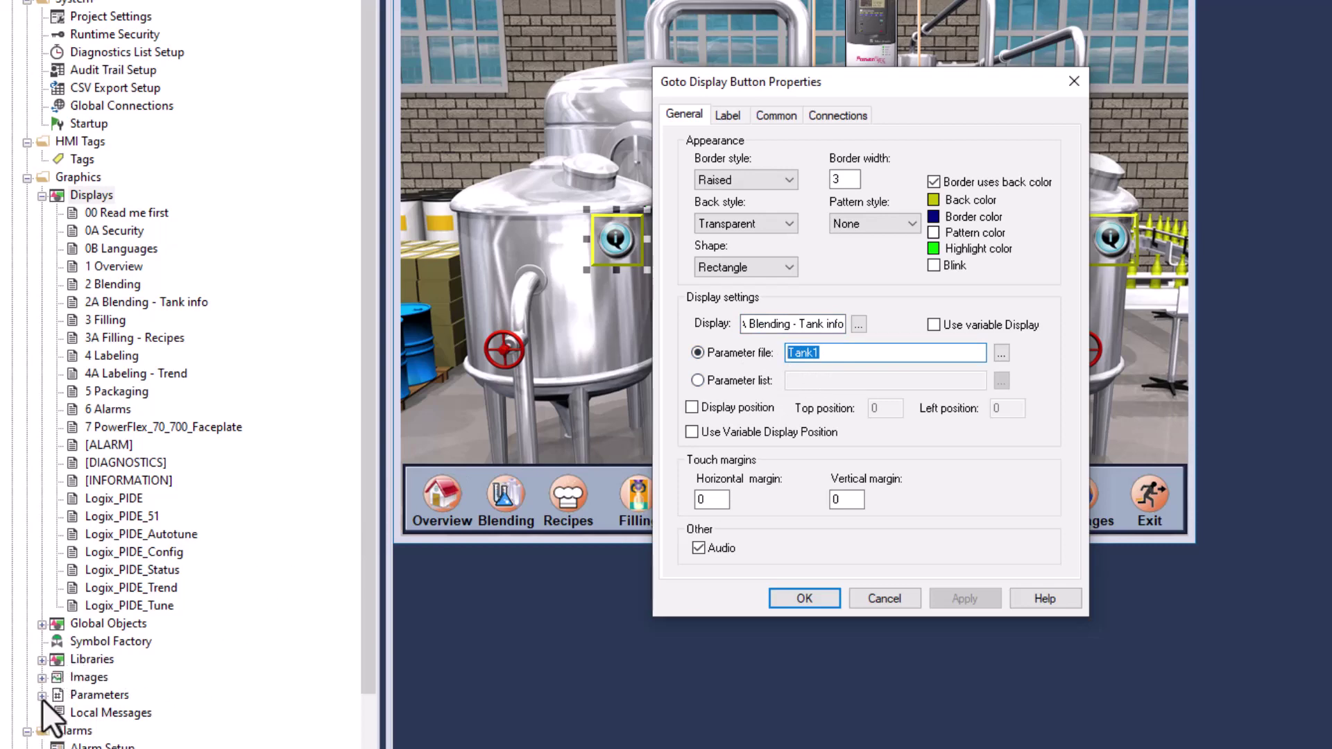
left_click(895, 601)
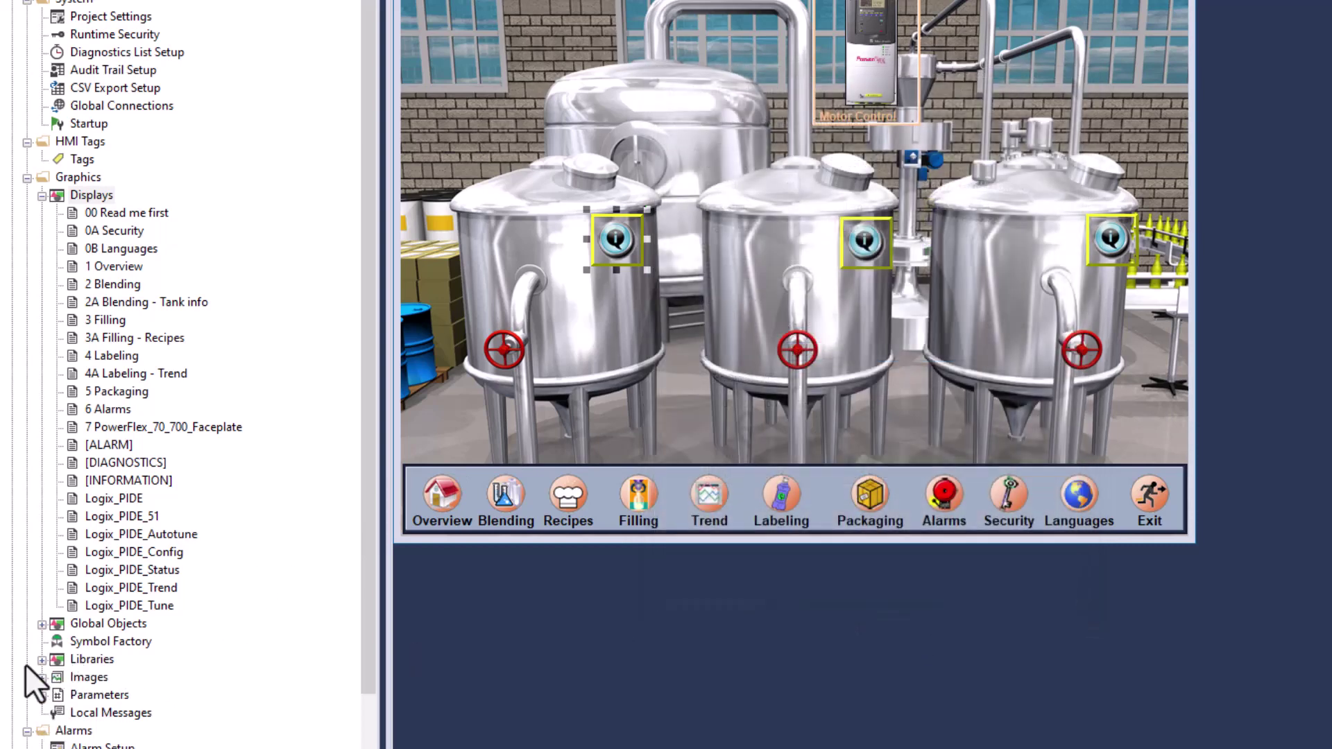
- Locate Tank1 under Parameters, review the first tank's info button connections and general settings again, and leave them unchanged
left_click(42, 695)
left_click(99, 732)
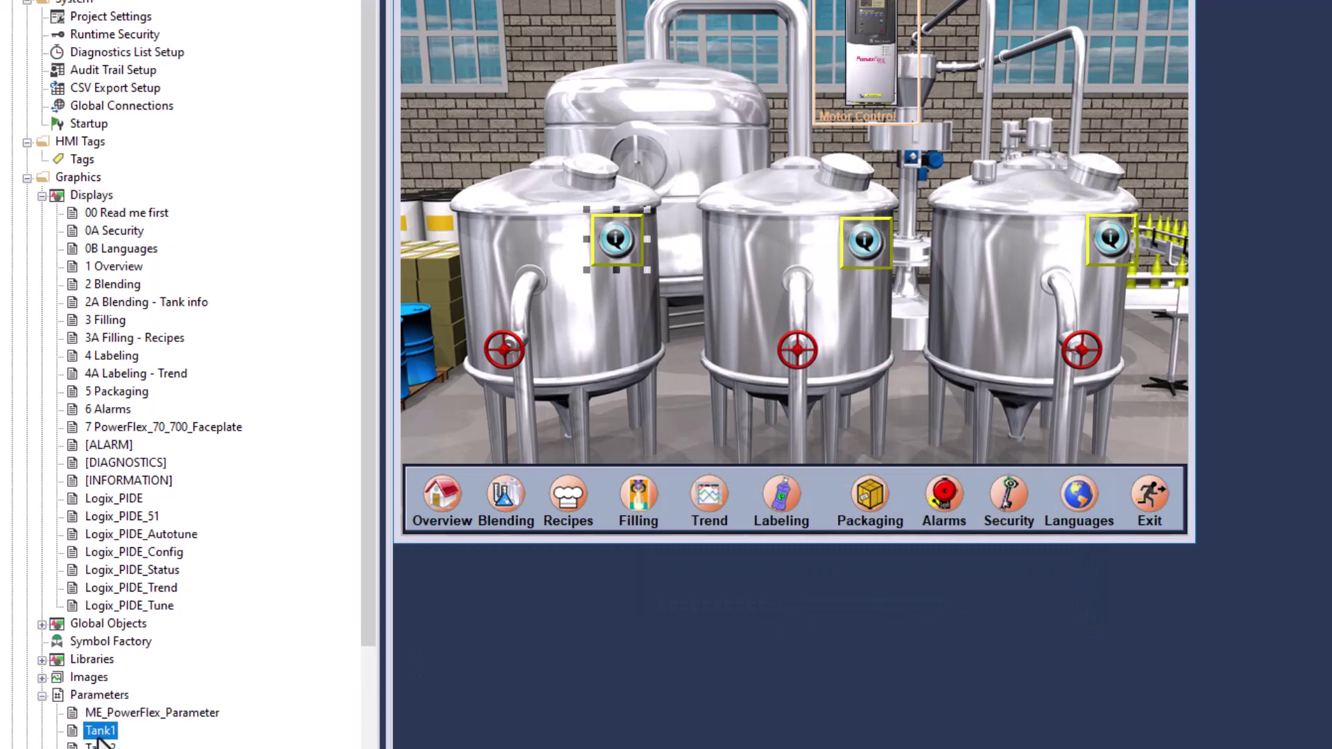
double_click(613, 247)
left_click_drag(253, 0, 969, 136)
left_click(892, 147)
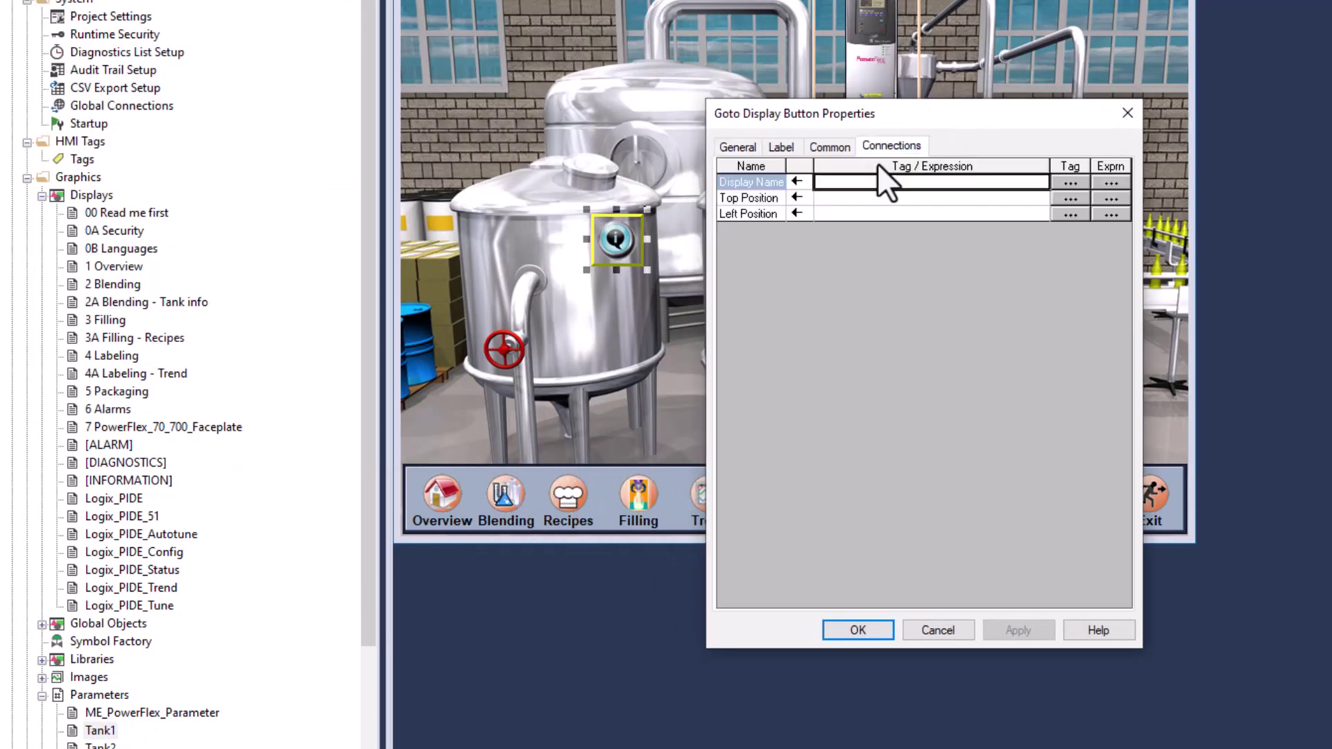
left_click(762, 147)
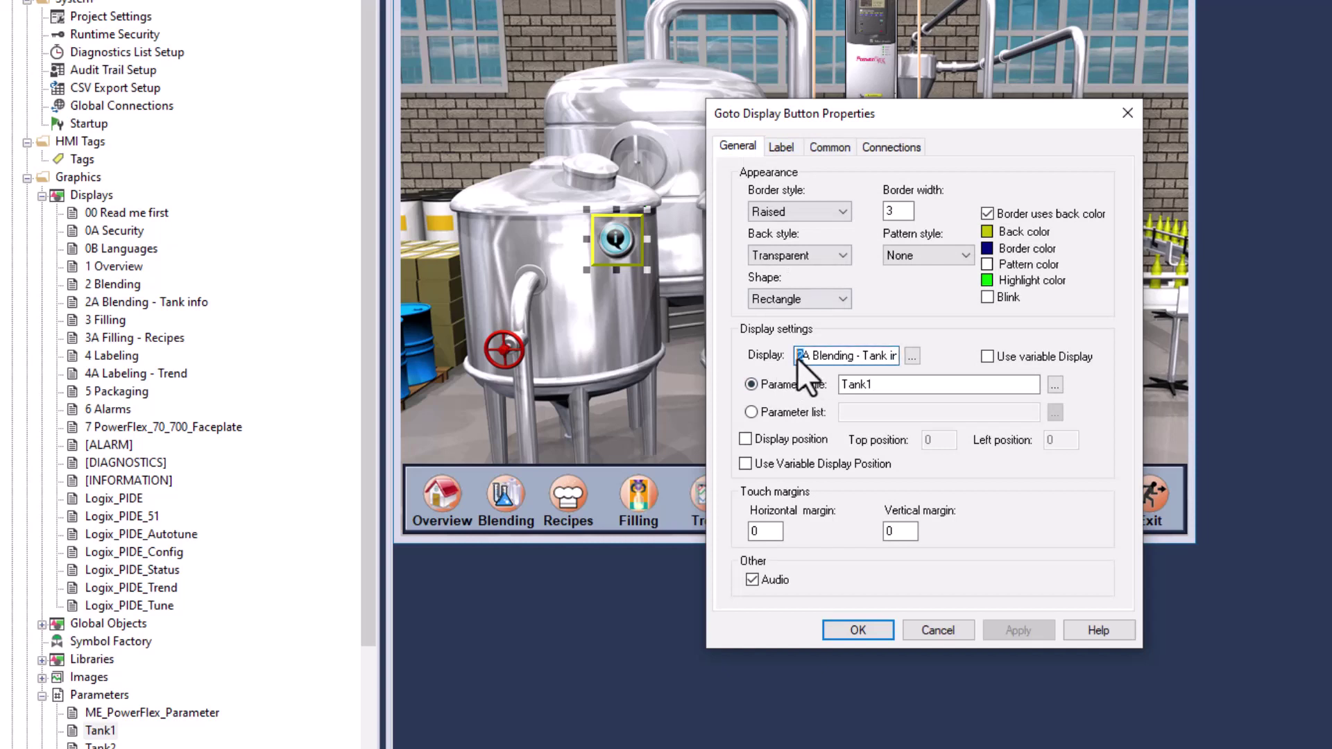
left_click_drag(797, 358, 773, 437)
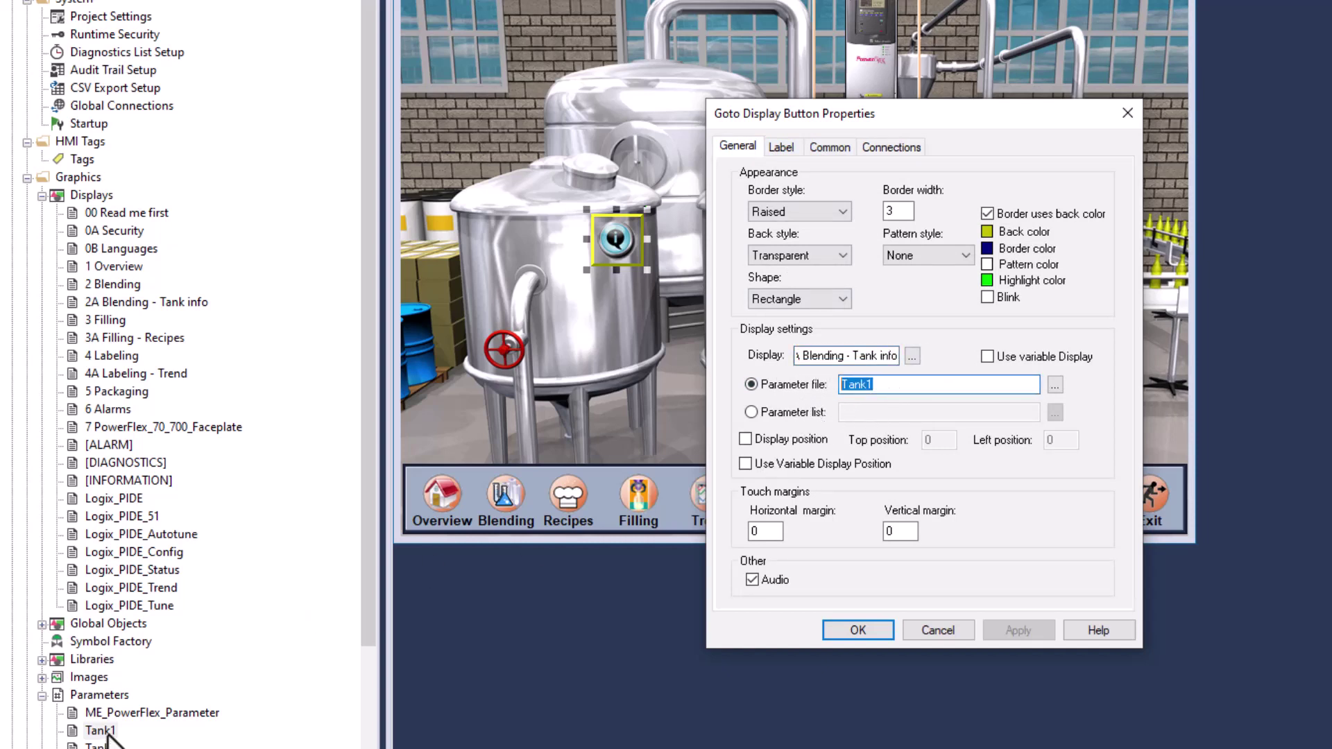
left_click(920, 630)
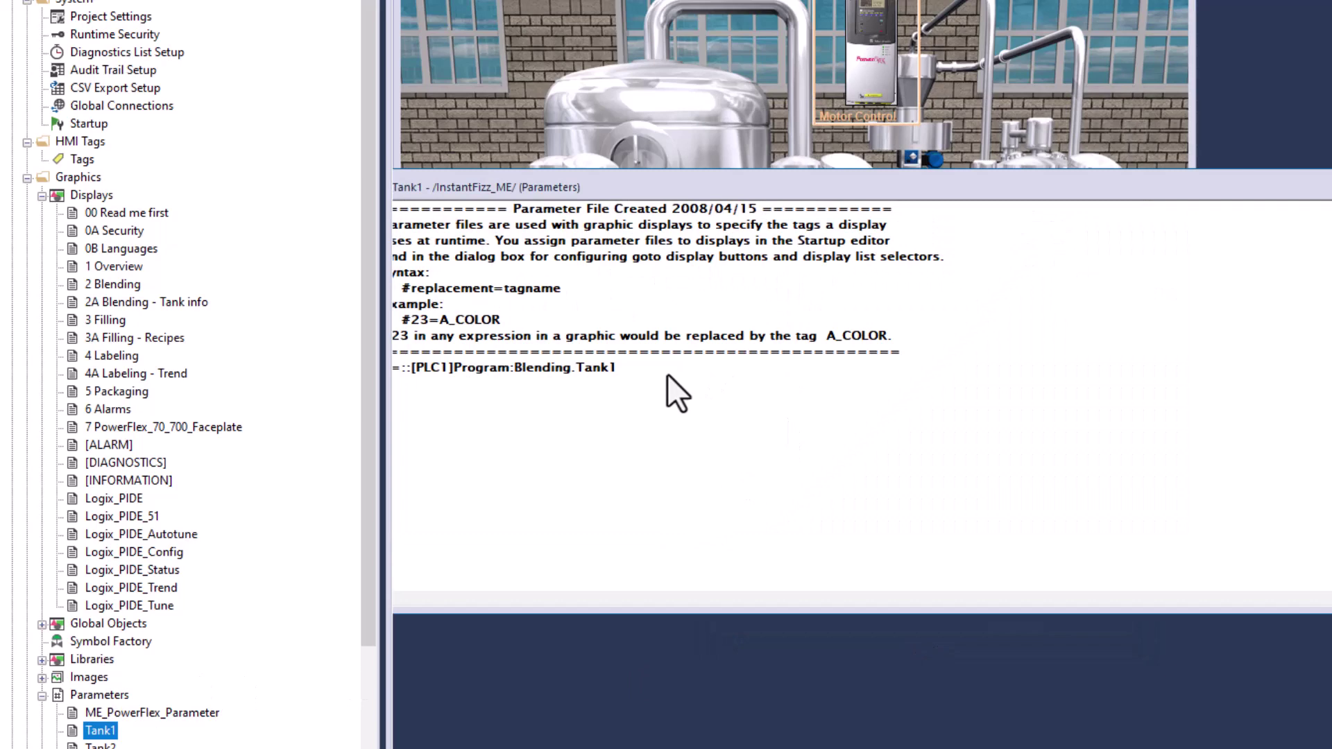
- Open the Tank1 parameter file and examine the device shortcut and tag path assigned to #1
left_click_drag(662, 370, 419, 381)
left_click_drag(665, 191, 742, 178)
left_click_drag(467, 357, 424, 368)
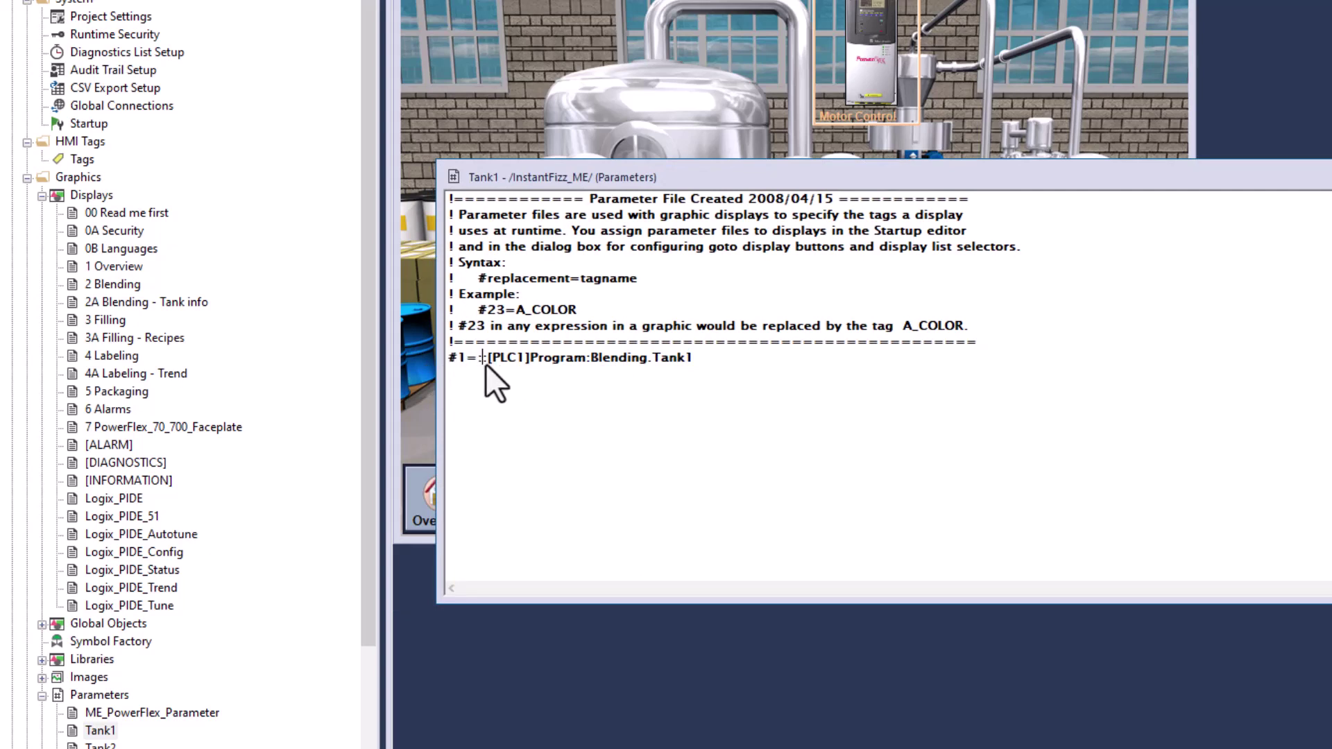
left_click_drag(489, 358, 721, 365)
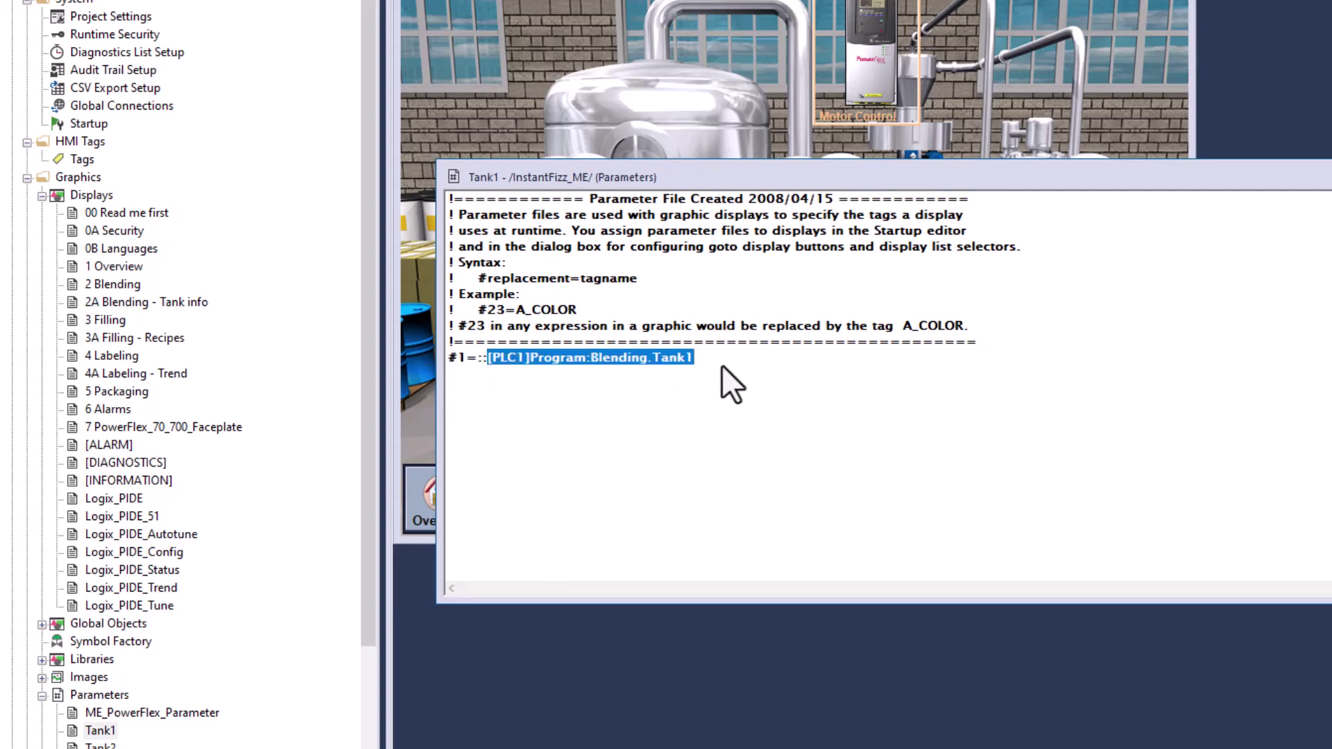
left_click(519, 361)
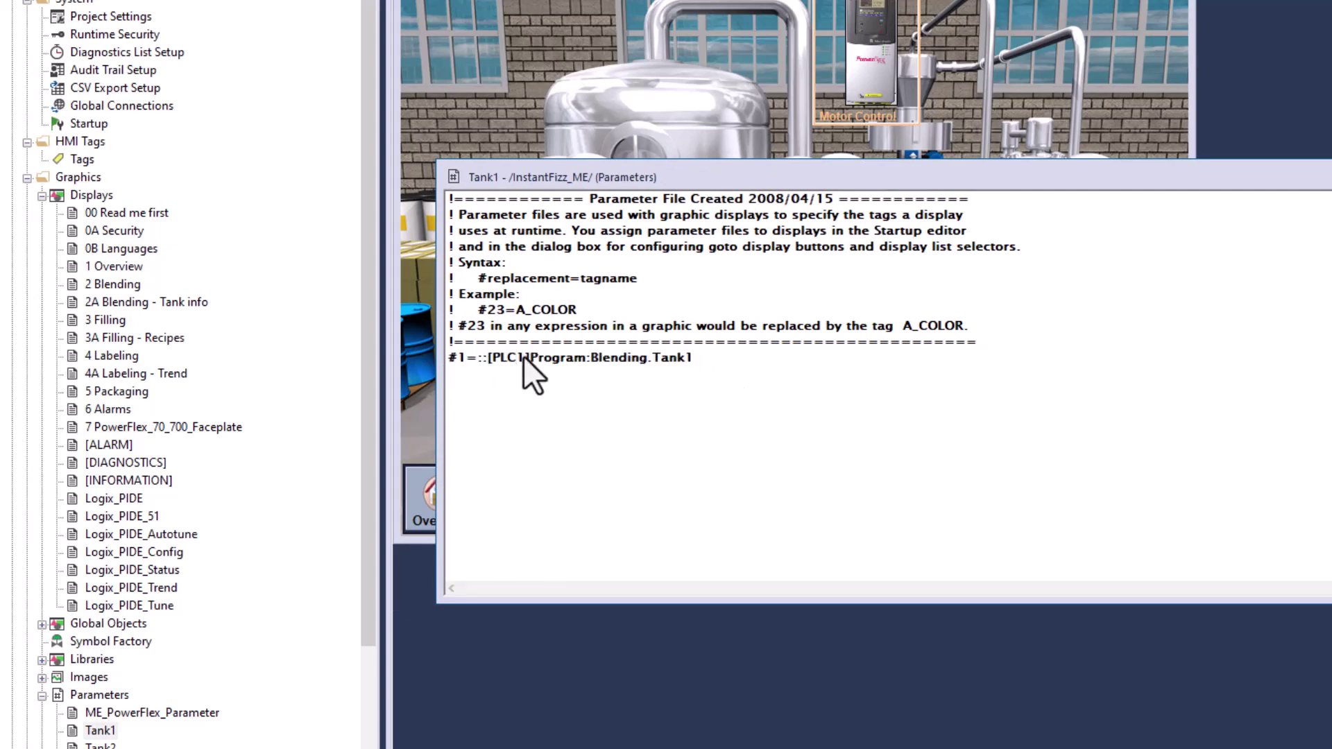
double_click(523, 358)
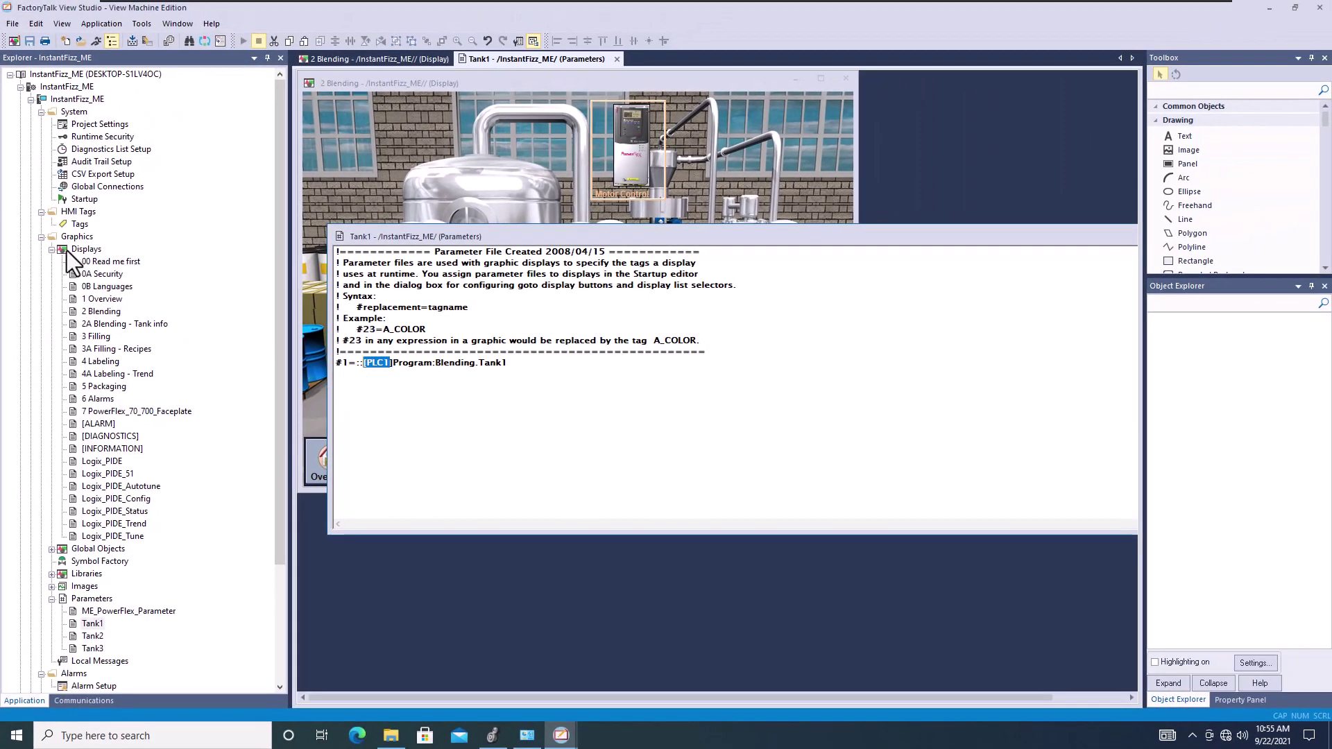
- Open the Communication Setup of FactoryTalk Linx in InstantFizz_ME and examine the PLC1 device shortcut
scroll(157, 485, "down", 4)
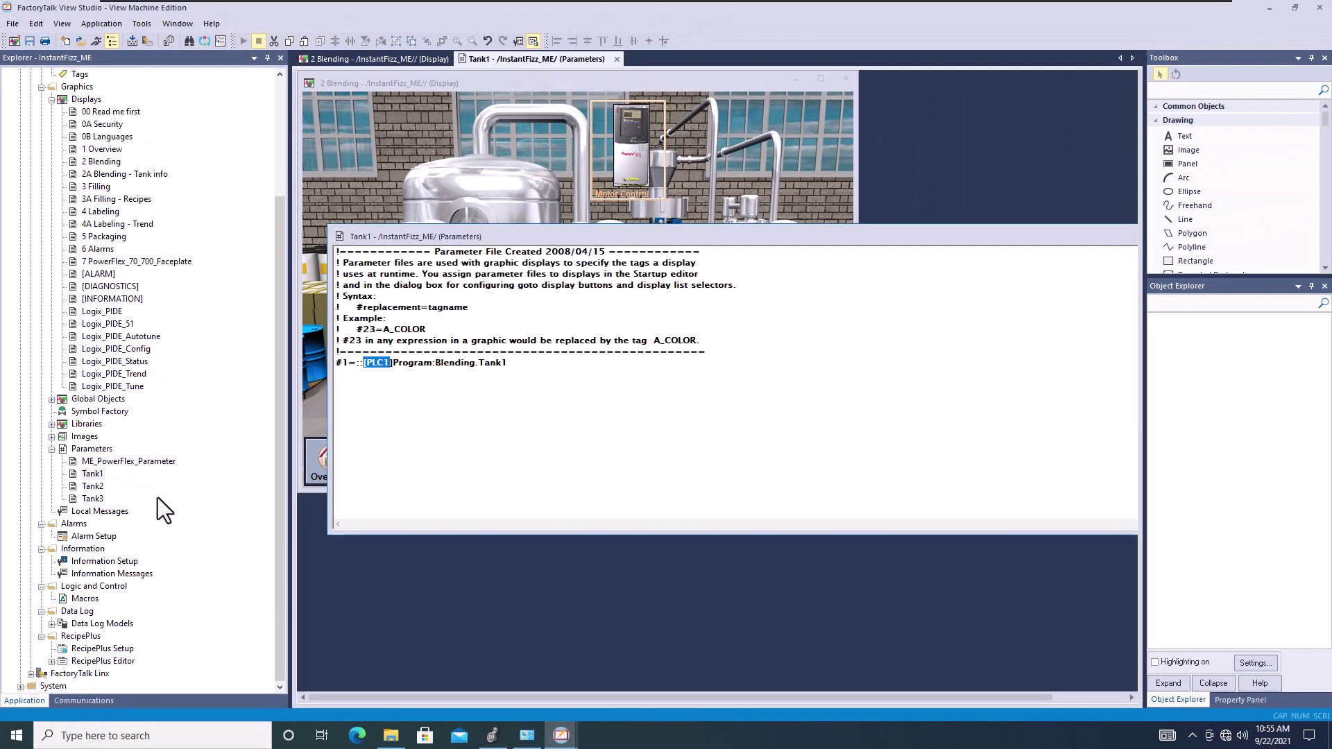
left_click(31, 676)
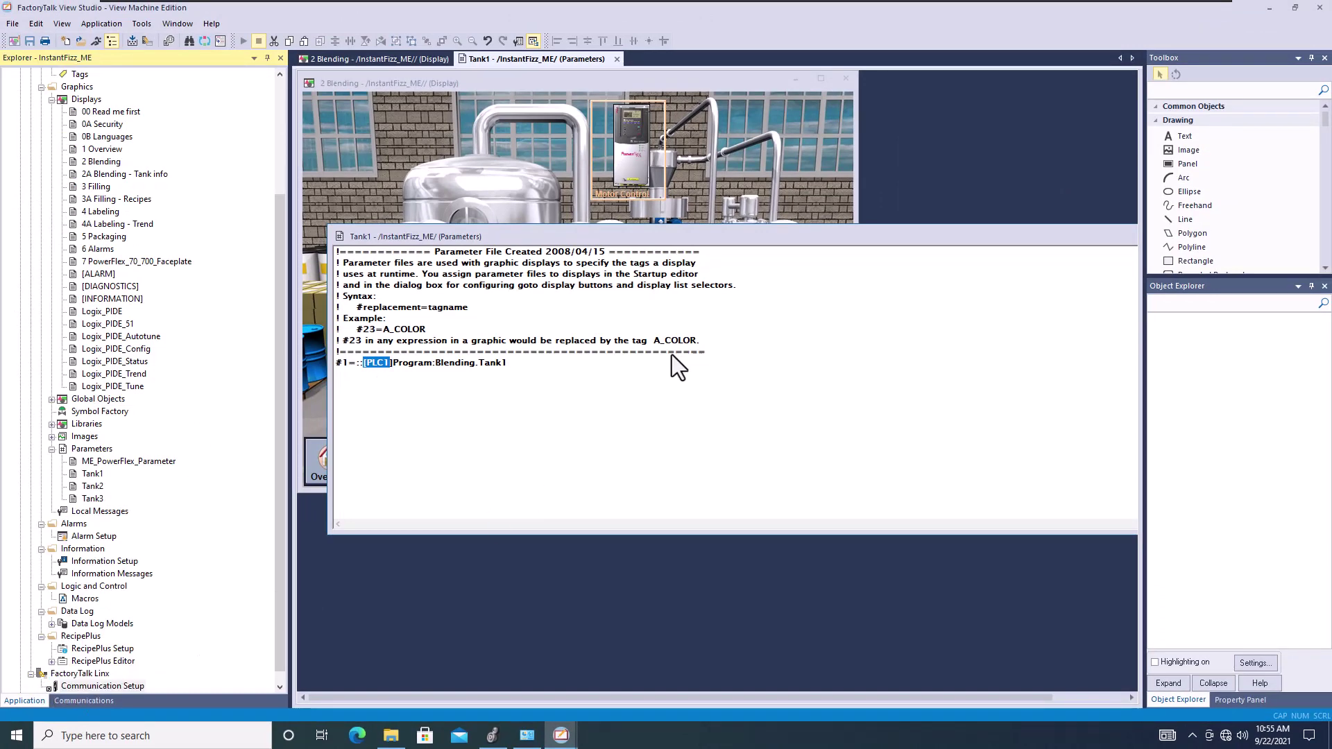
key("ctrl+Tab")
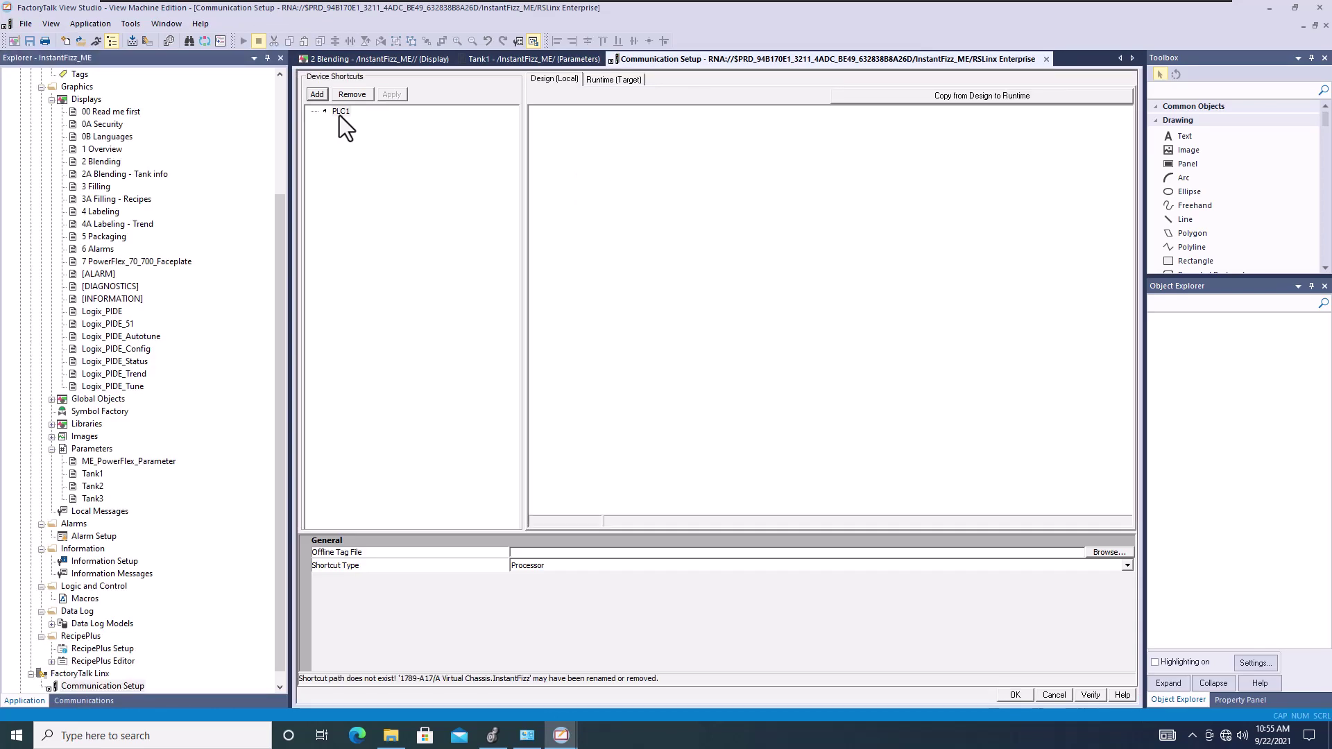
left_click(340, 112)
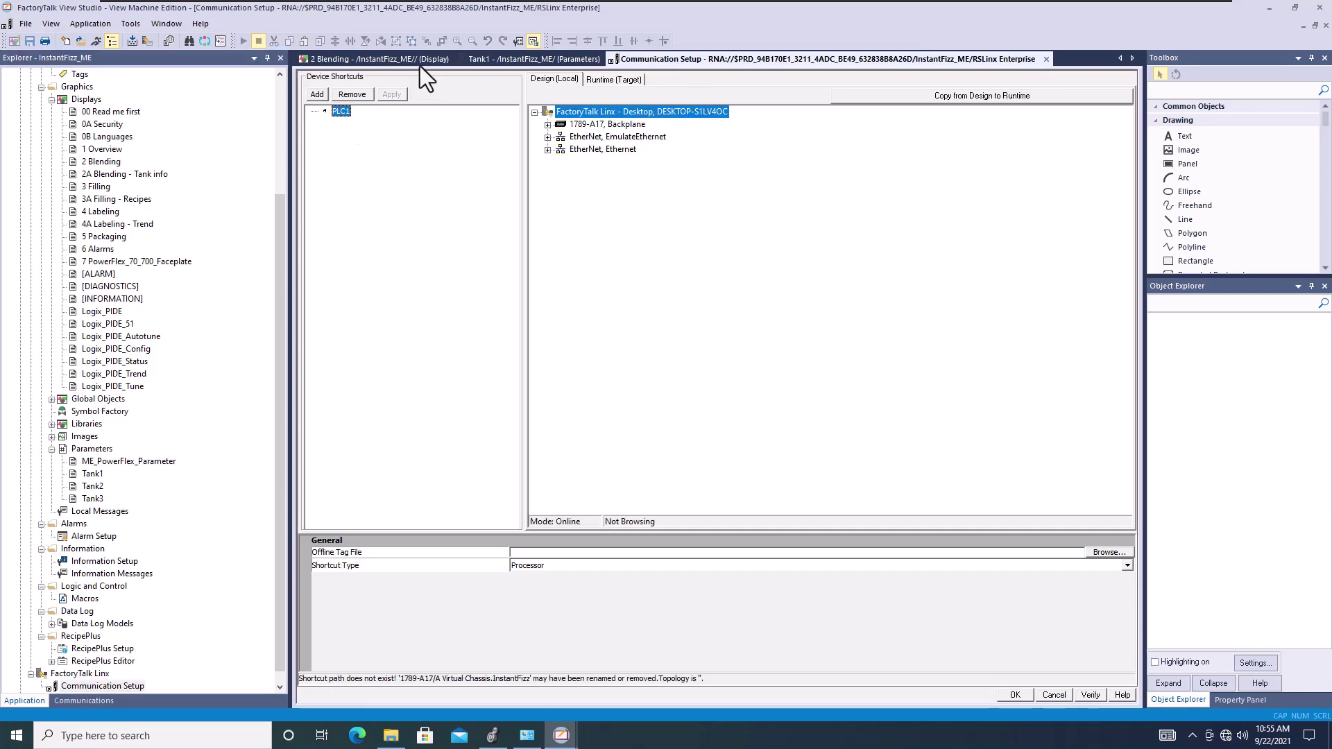
- Return to the Tank1 parameter file and examine the full tag address, from the device shortcut through the program to the tag
left_click(419, 62)
left_click(501, 61)
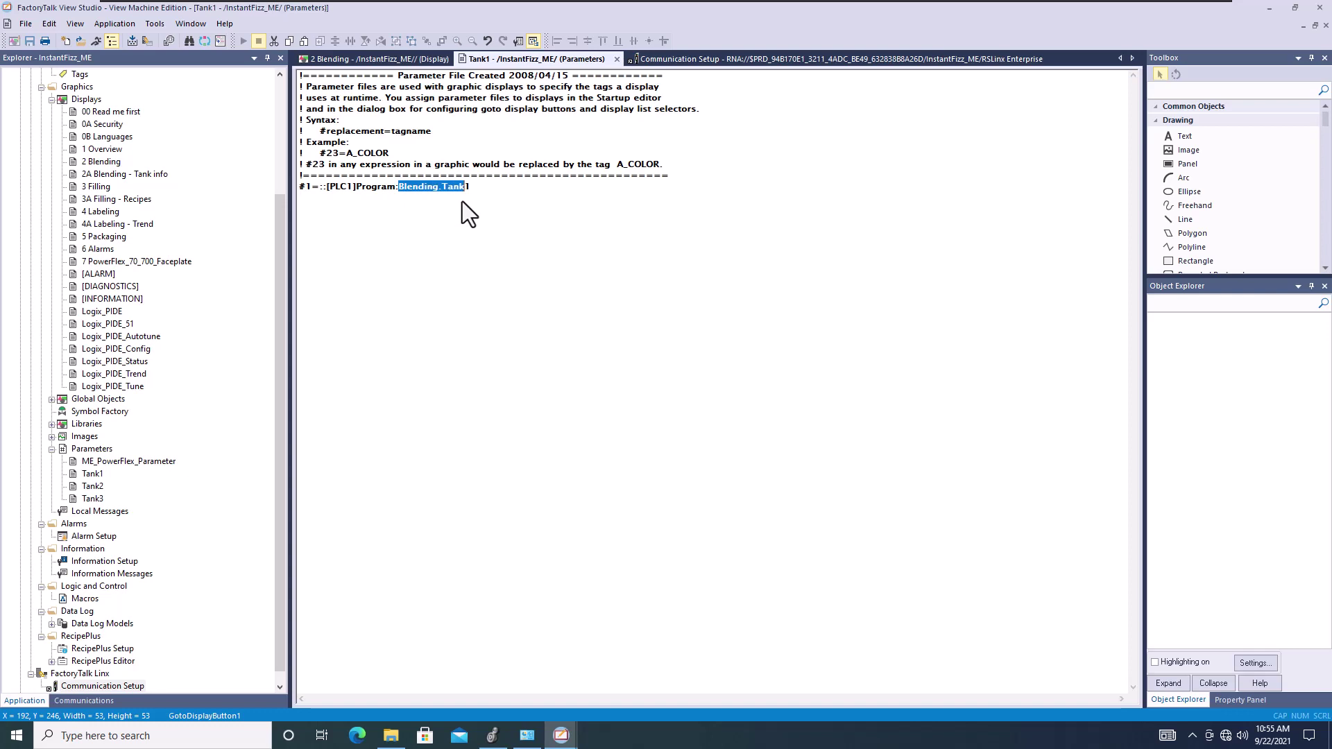
key("Right")
key("Left")
key("shift+Left")
key("Left")
key("Left")
key("Left")
key("shift+Right")
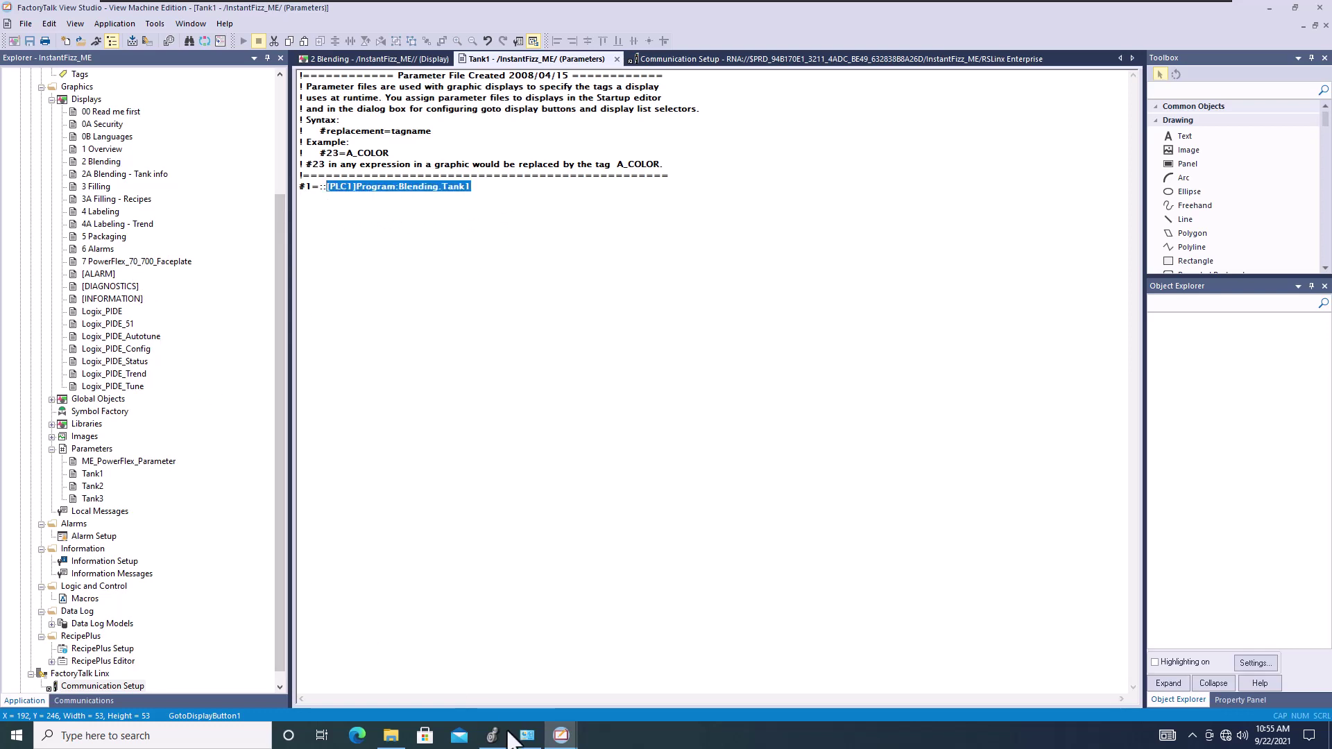
- Switch to the View Site Edition session and close the first tank button's properties without changes
mouse_move(561, 735)
left_click(509, 689)
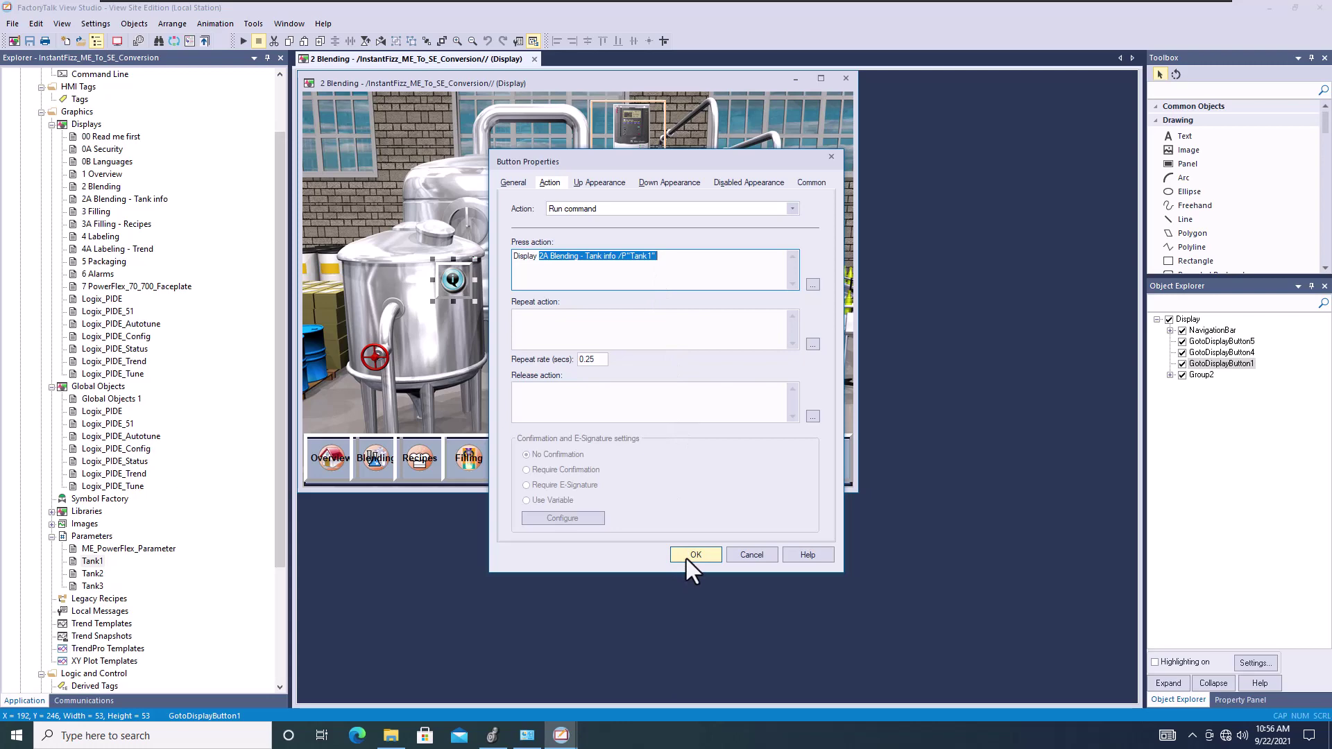
left_click(744, 555)
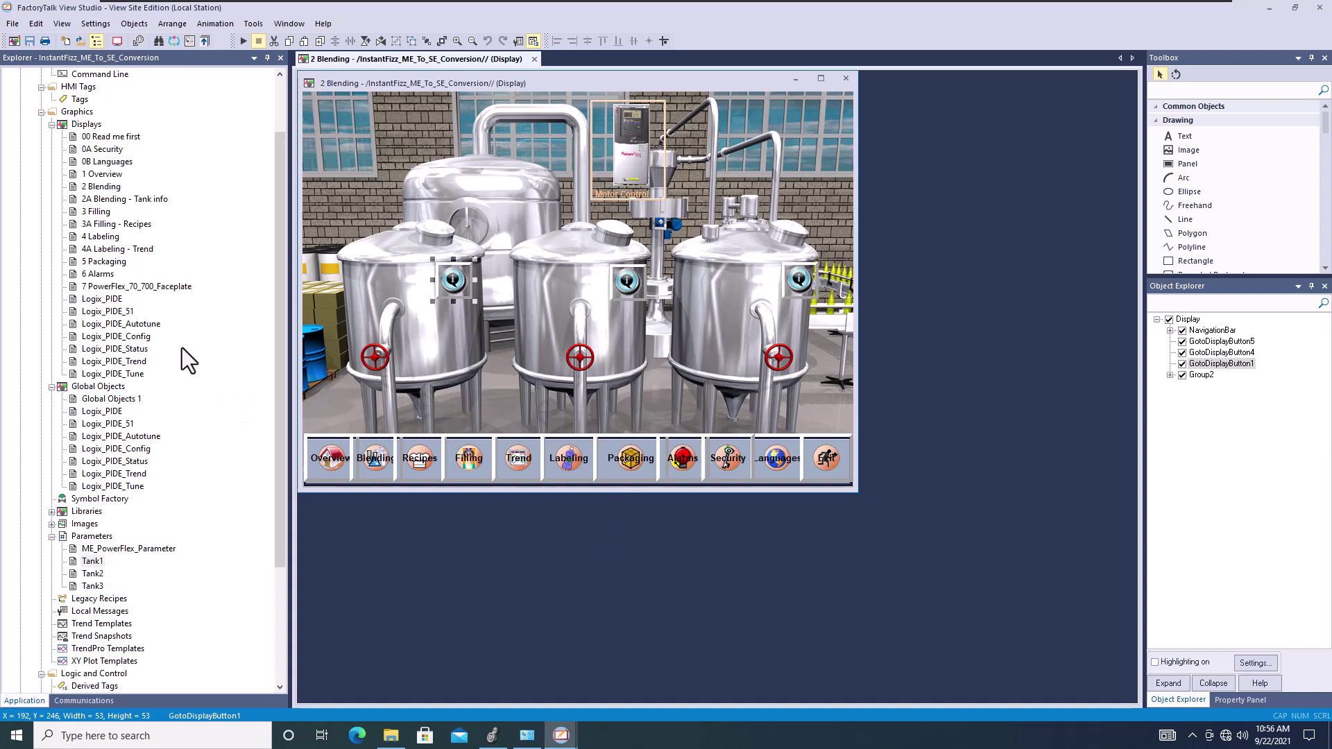
- Add a Rockwell Automation Device Server (FactoryTalk Linx) to the InstantFizz_ME_To_SE_Conversion application, keeping the default server properties
scroll(256, 418, "up", 2)
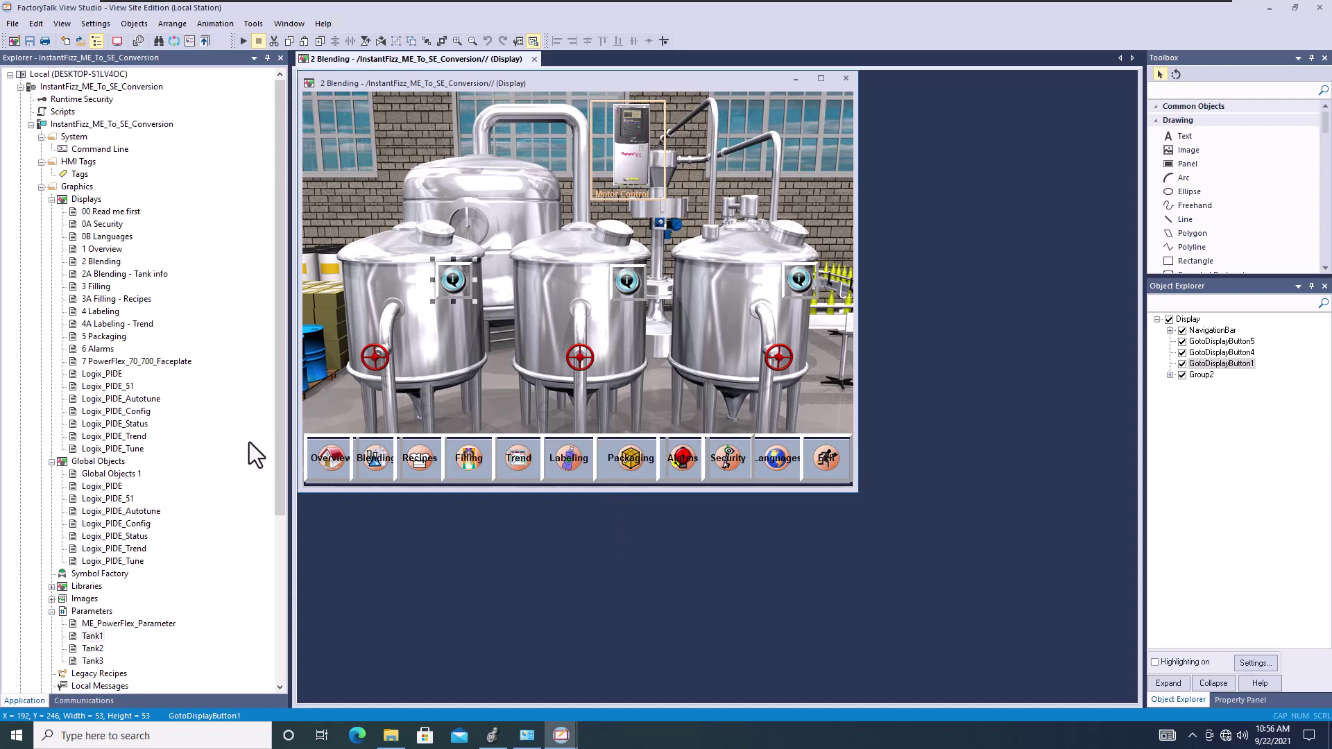
scroll(241, 439, "down", 3)
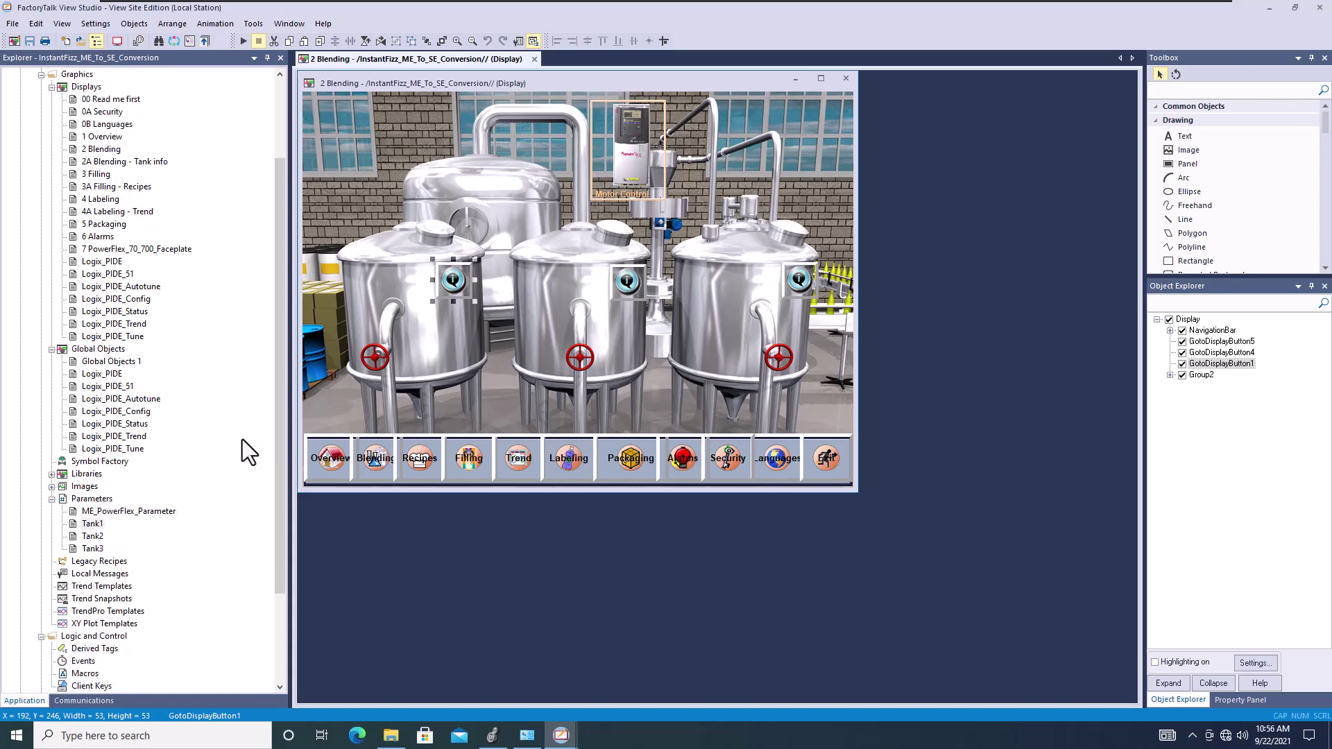
scroll(231, 439, "down", 2)
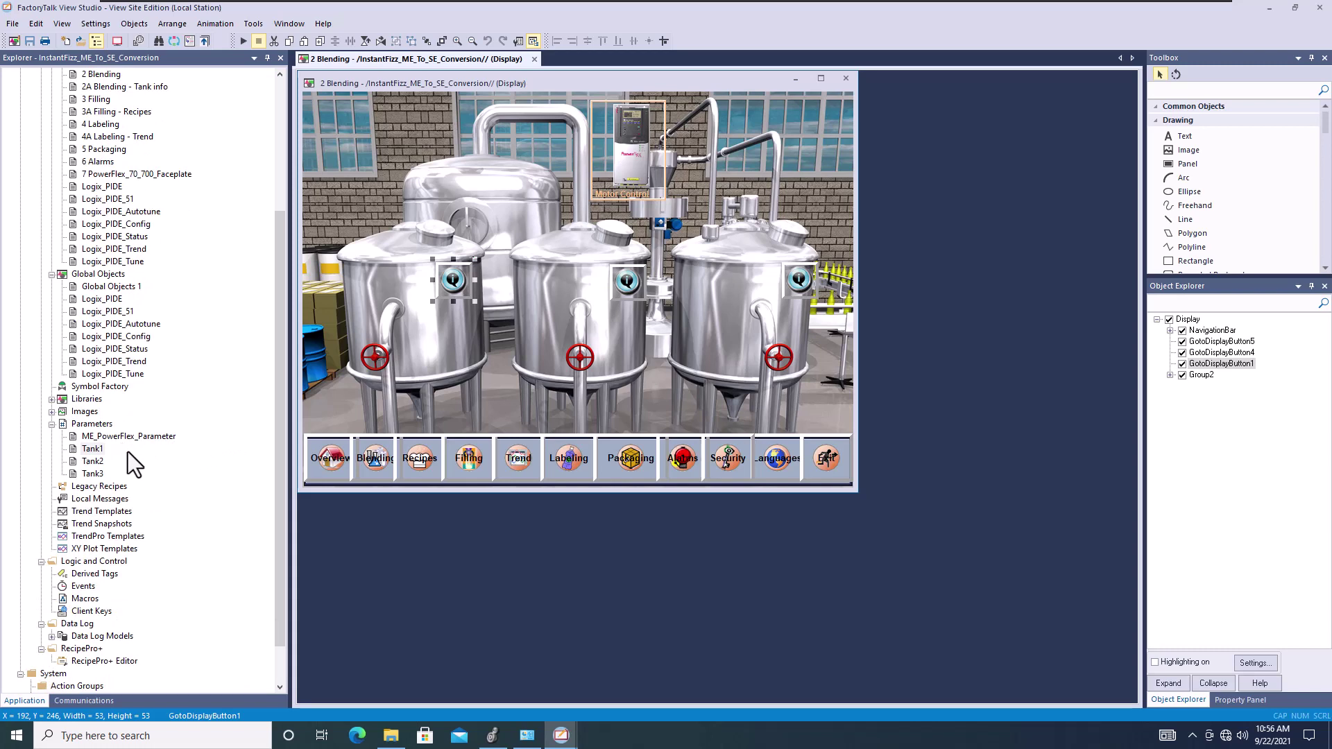
left_click(52, 424)
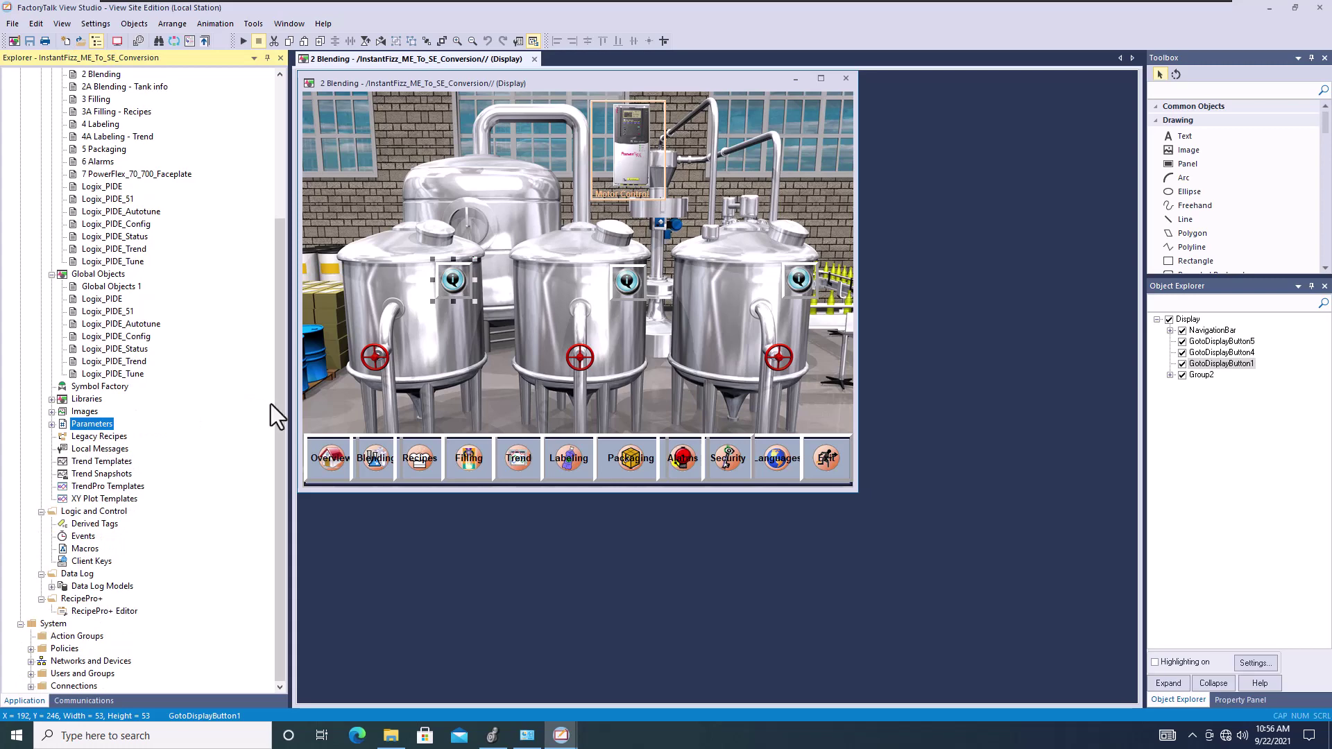
left_click_drag(280, 412, 283, 247)
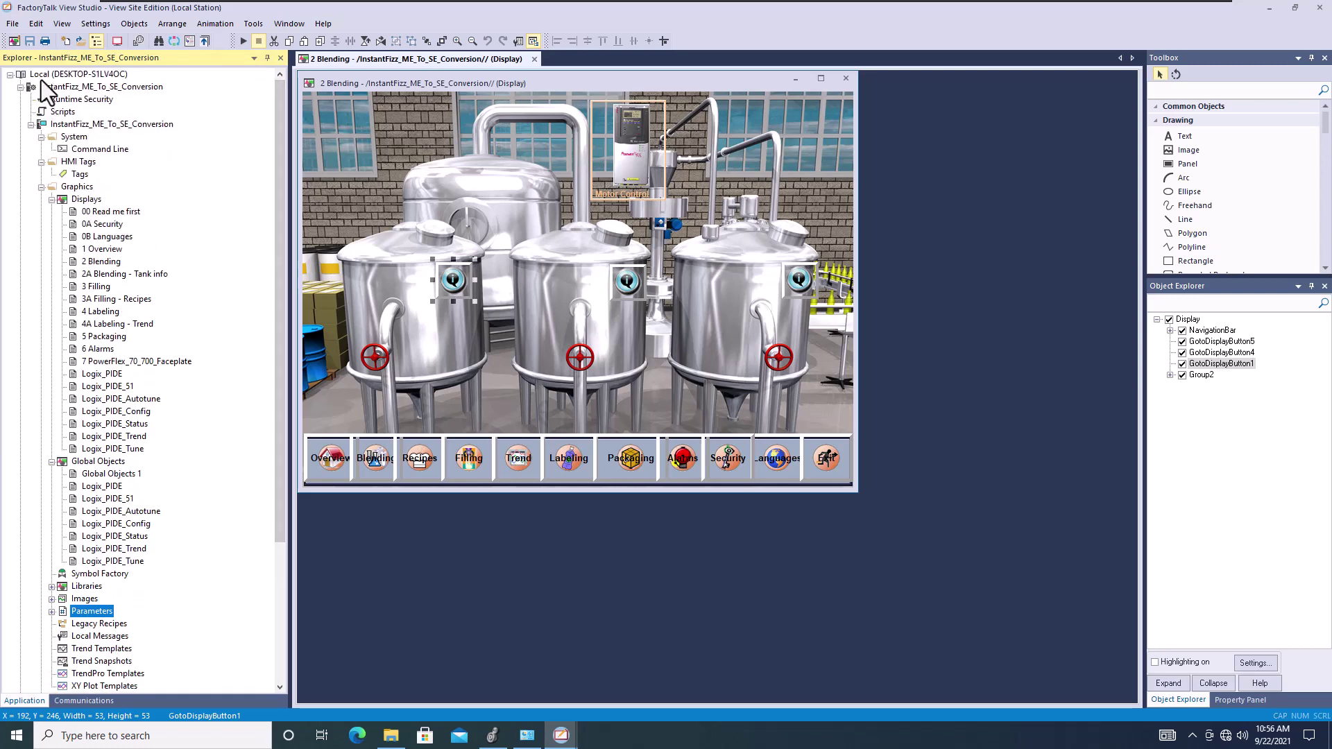
left_click_drag(281, 267, 277, 228)
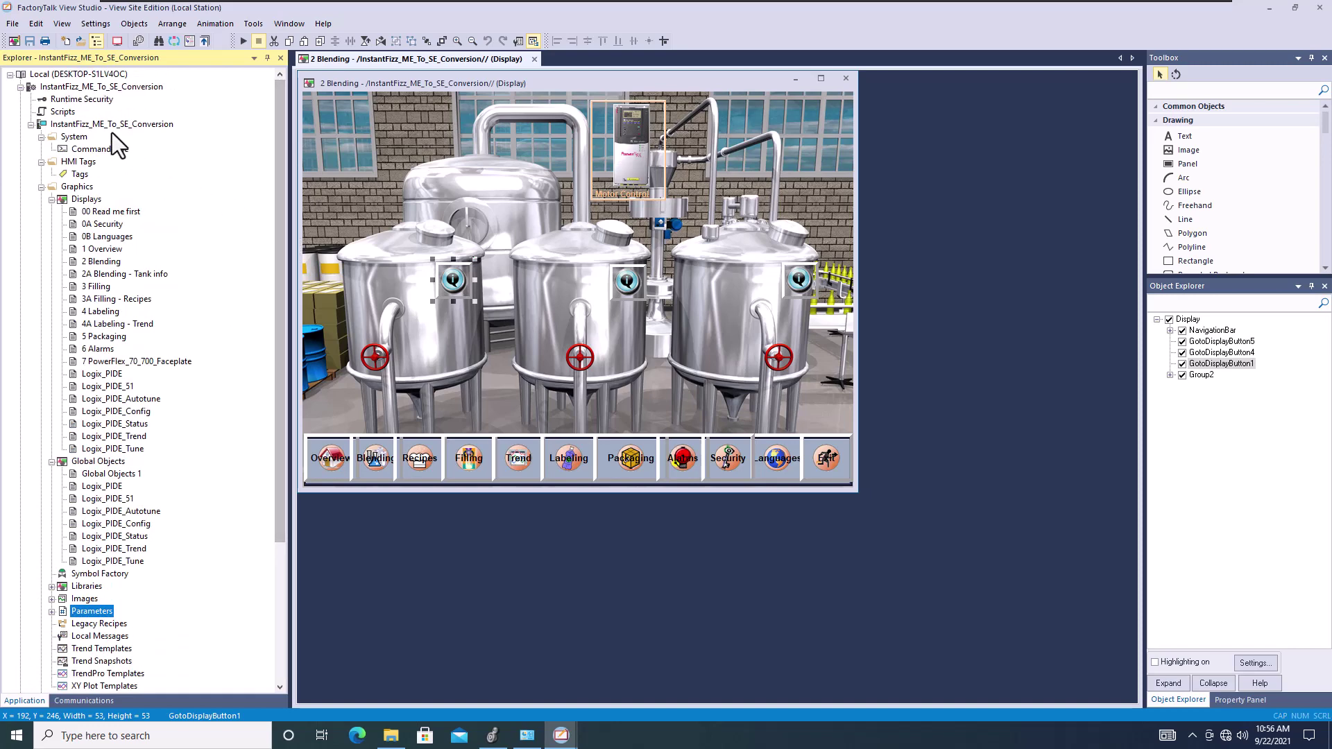
right_click(73, 87)
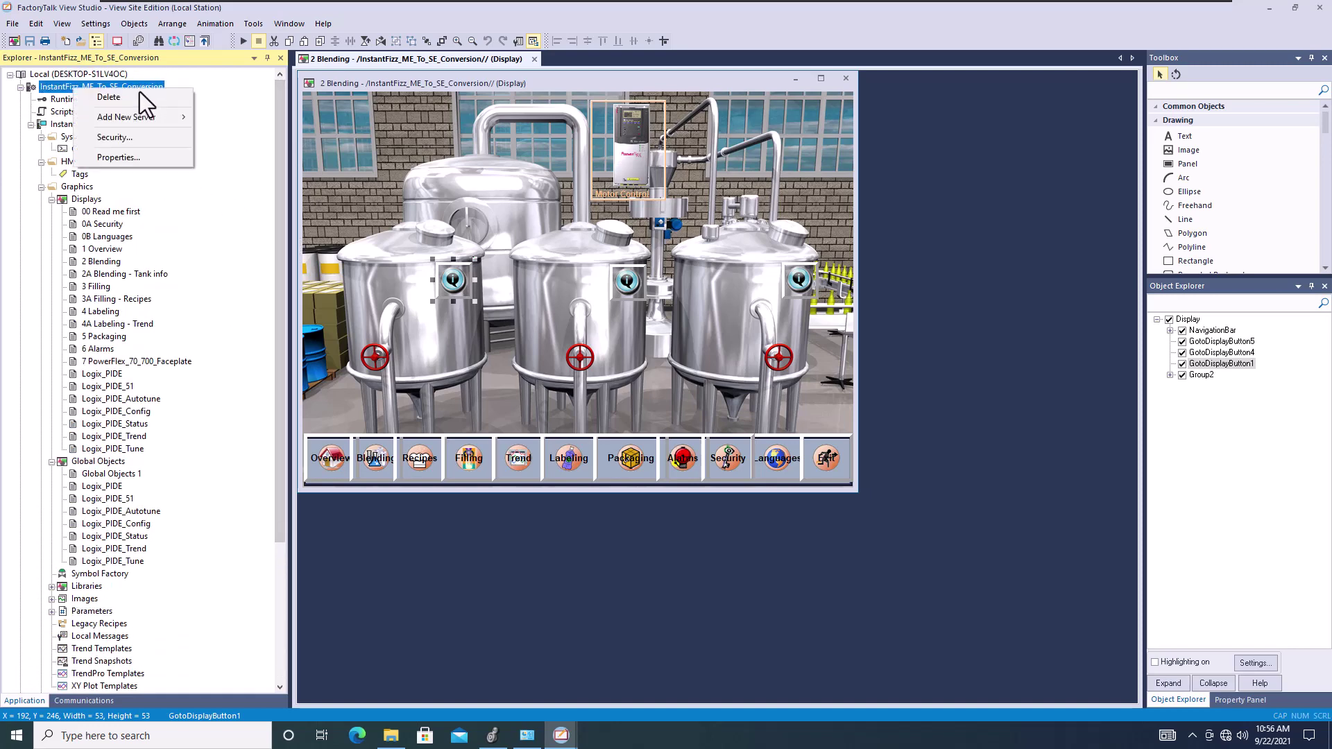
mouse_move(168, 122)
left_click(224, 118)
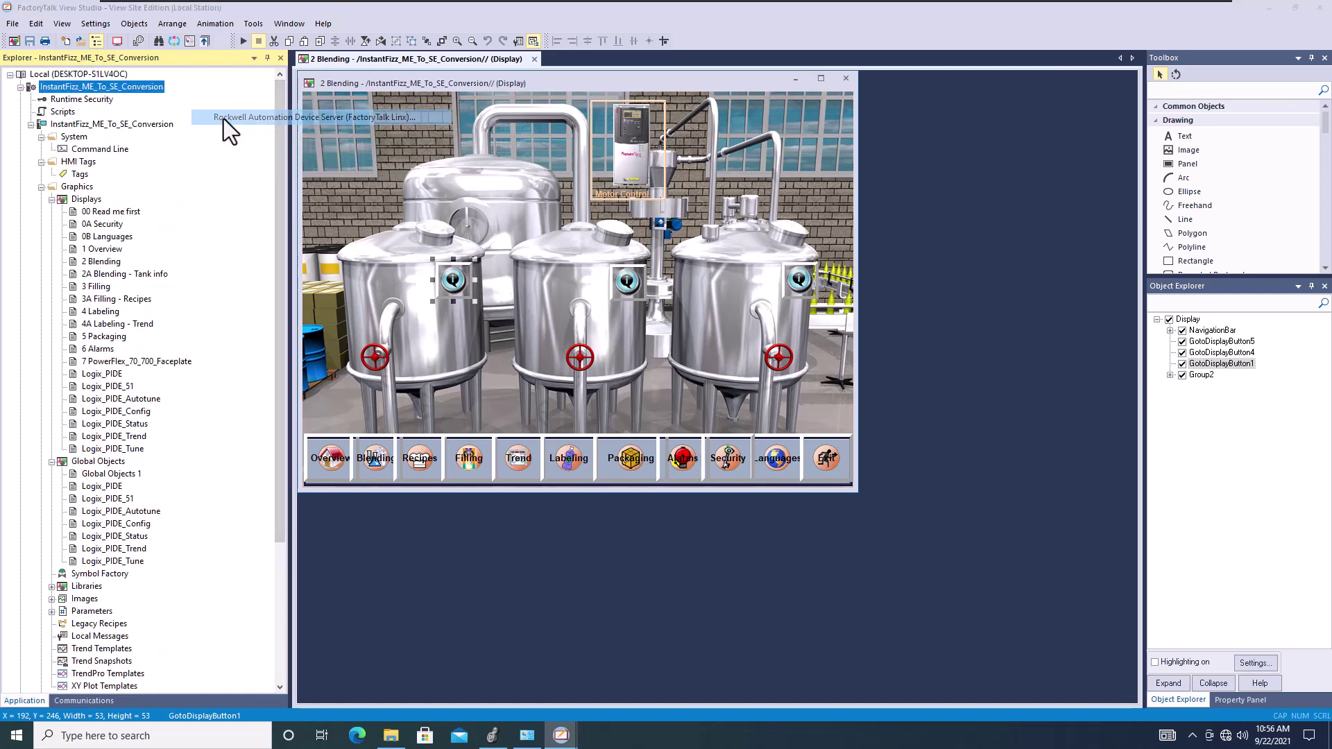
left_click(612, 533)
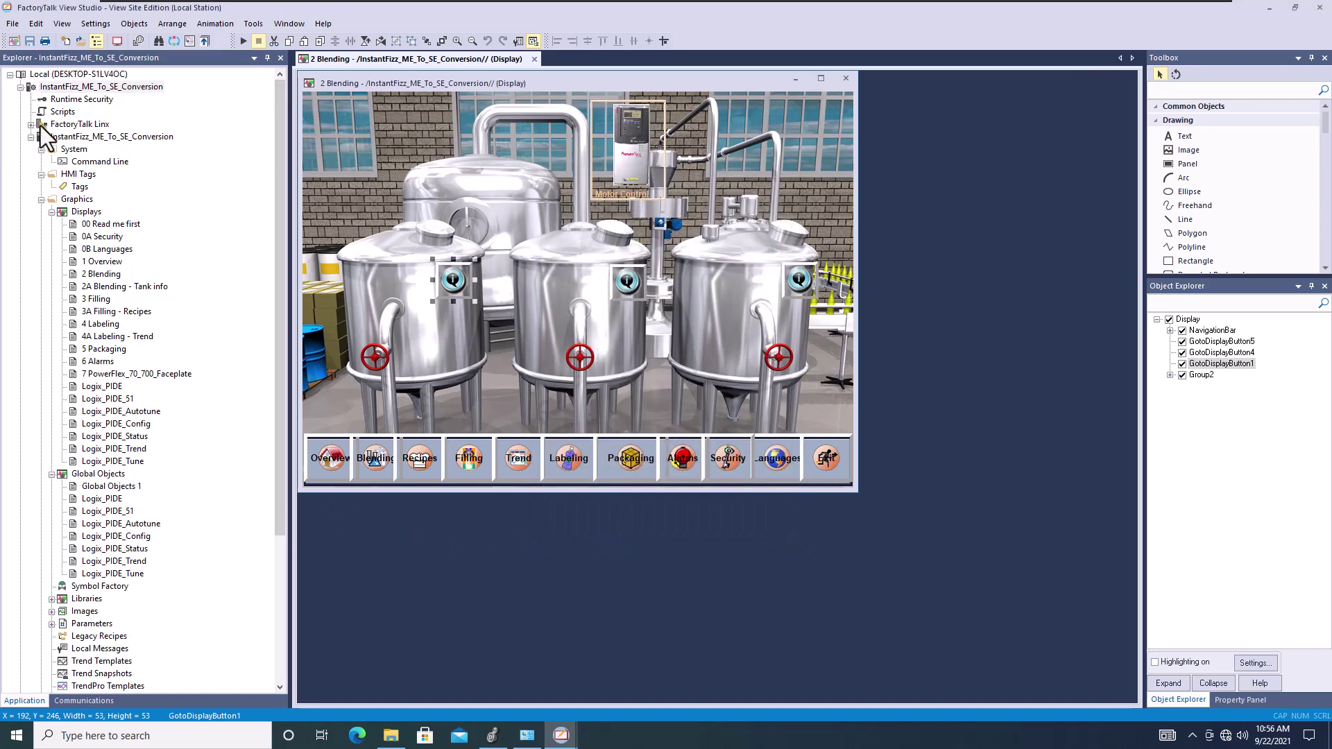
- Open the new FactoryTalk Linx server's Communication Setup and switch back to the View Machine Edition session with InstantFizz_ME
left_click(32, 125)
double_click(98, 136)
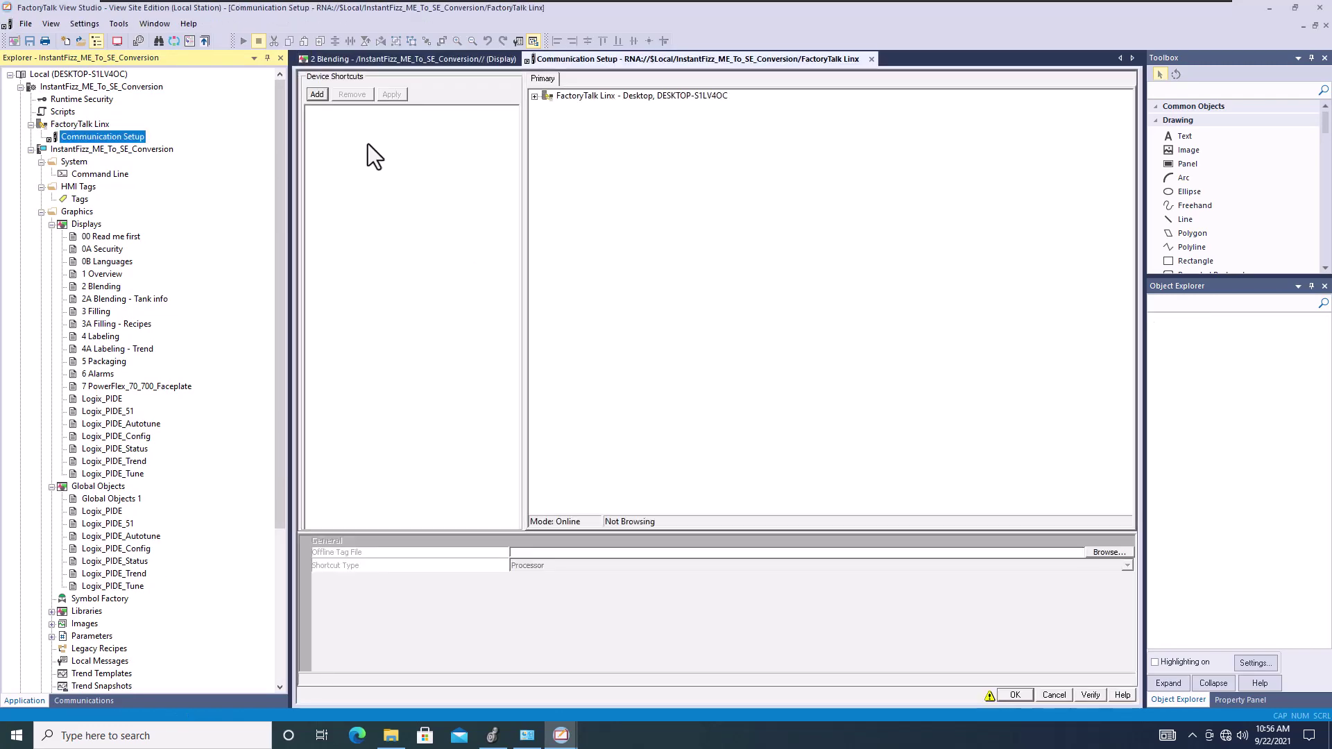
left_click(560, 735)
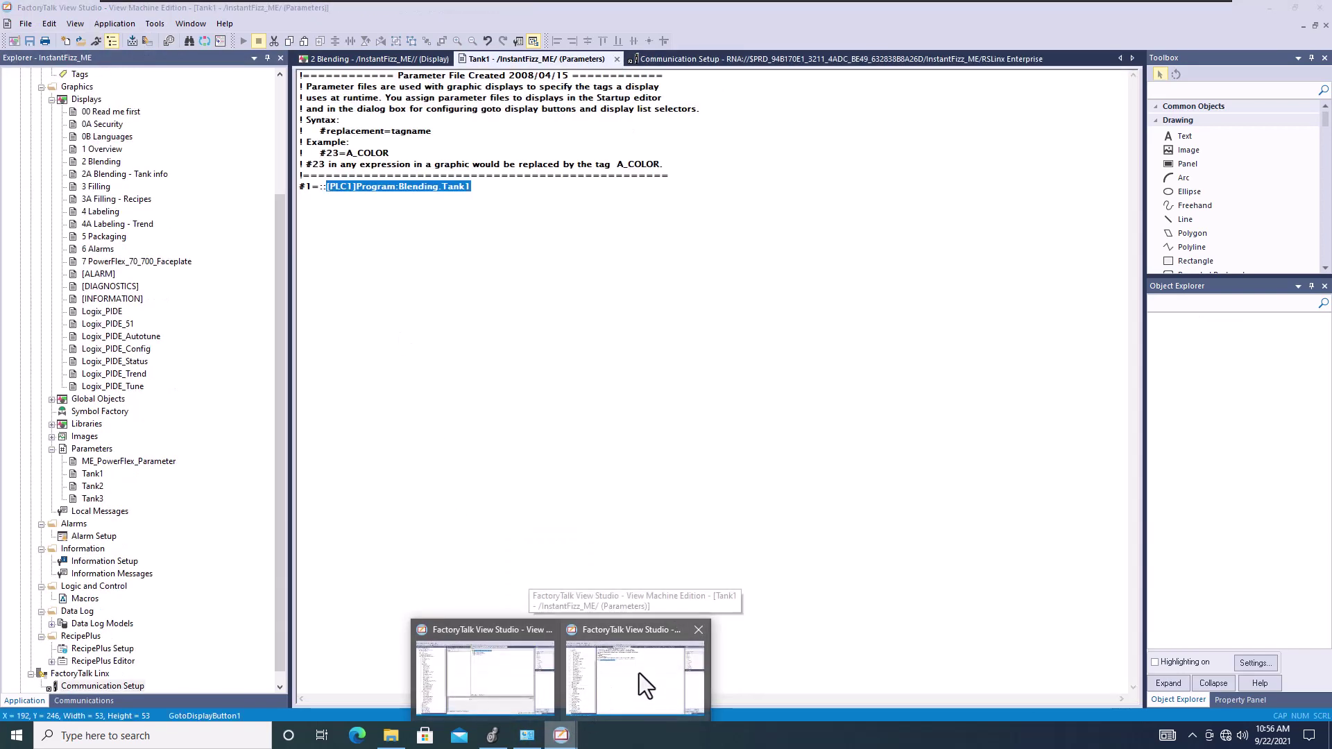
left_click(639, 673)
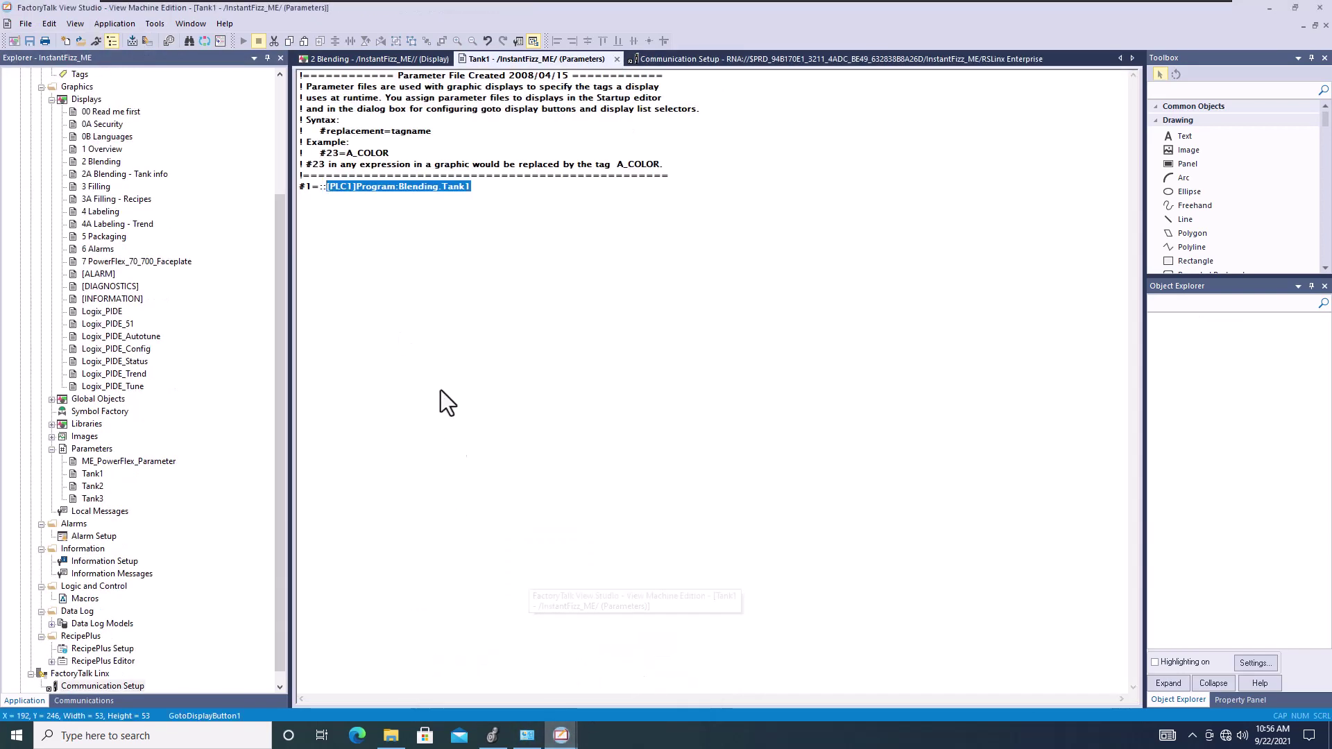
- Check the device shortcut name in InstantFizz_ME's Communication Setup and close the setup, discarding changes
left_click(616, 58)
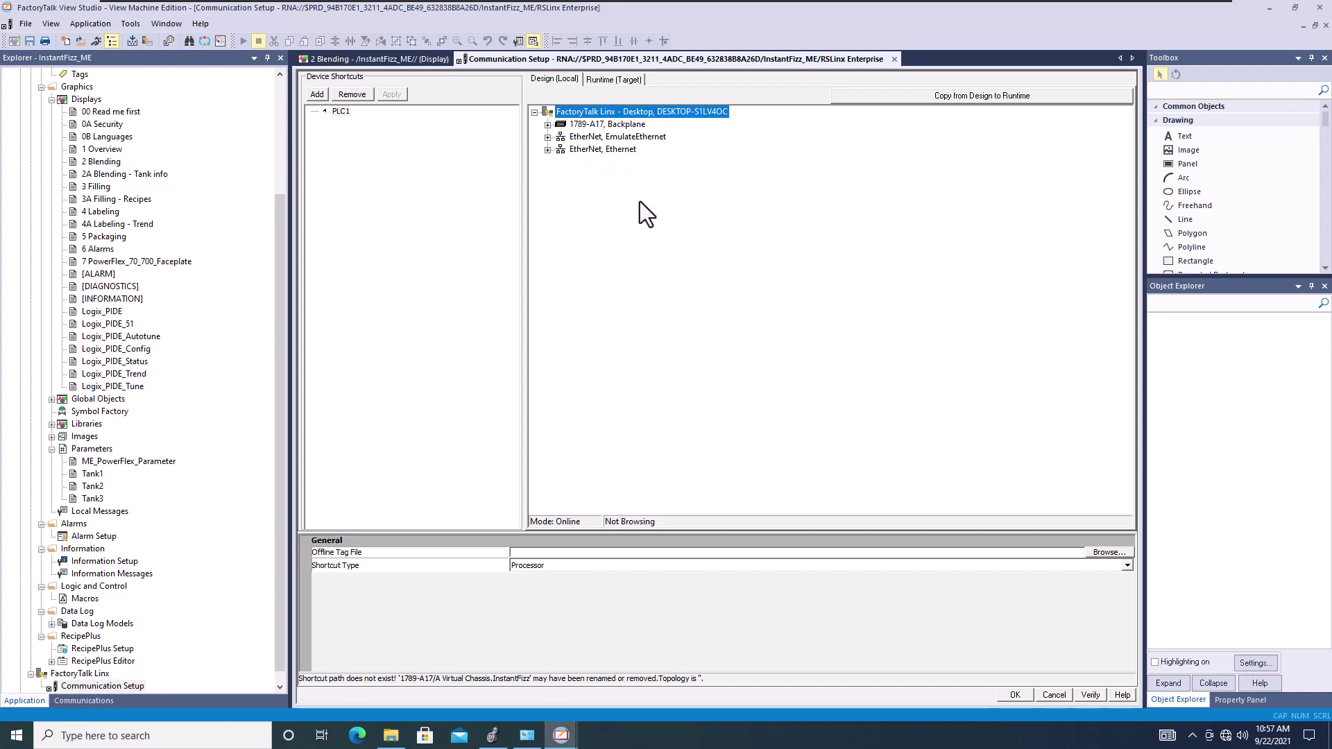
left_click(894, 59)
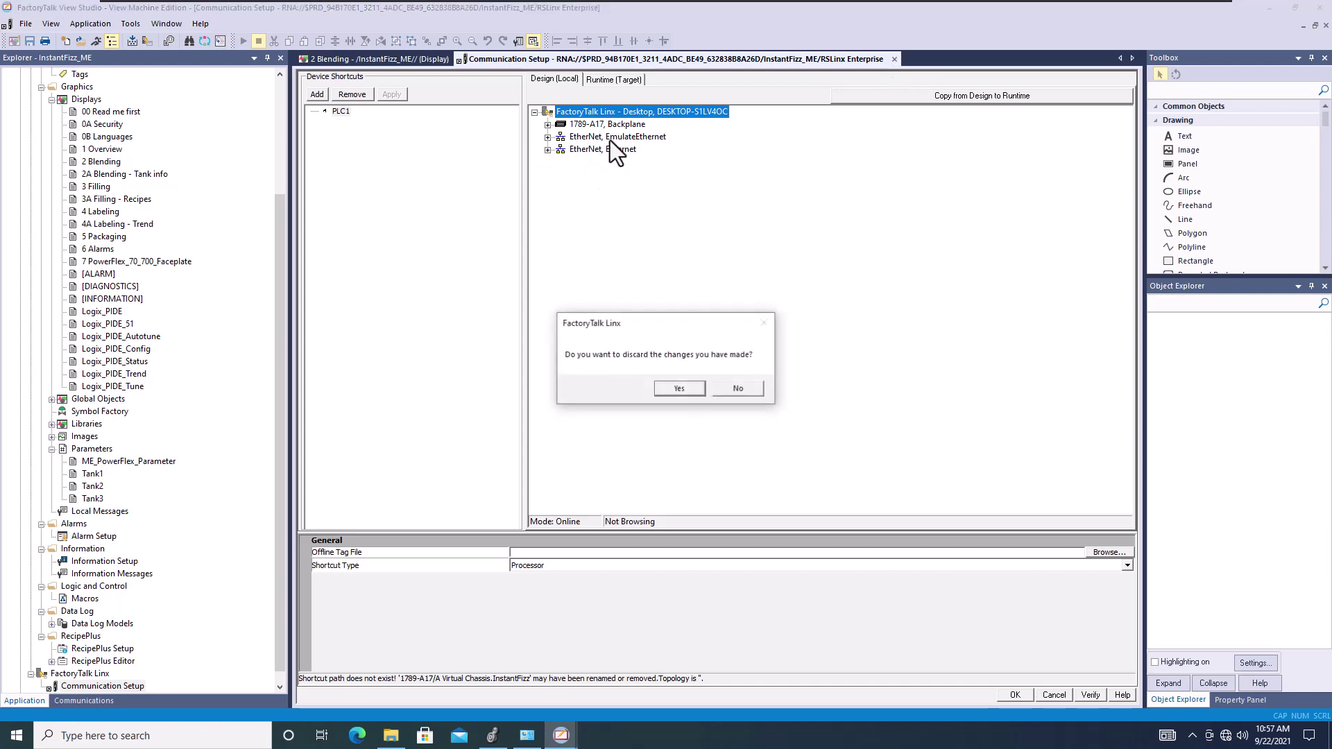
left_click(662, 387)
- Switch to the View Site Edition session and add a device shortcut named PLC1 to its FactoryTalk Linx Communication Setup, accepting the changes
mouse_move(561, 734)
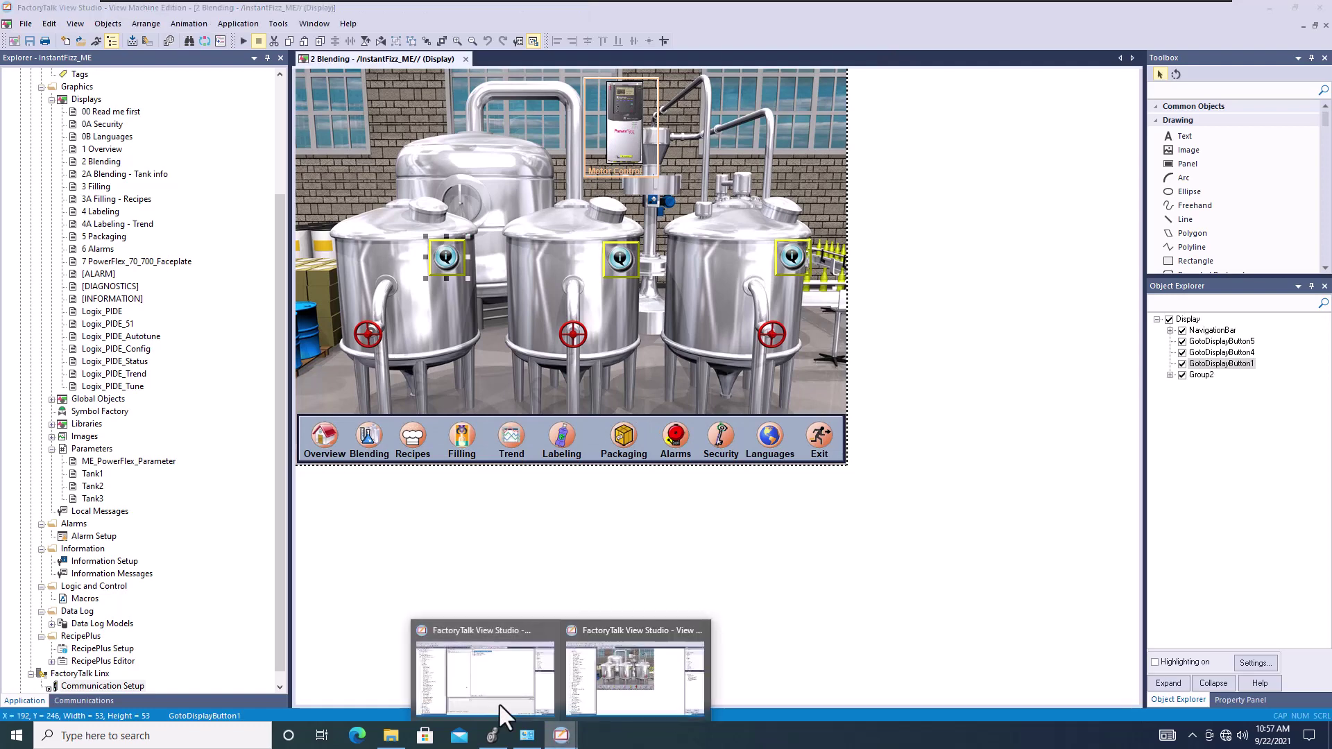
left_click(452, 659)
left_click(314, 94)
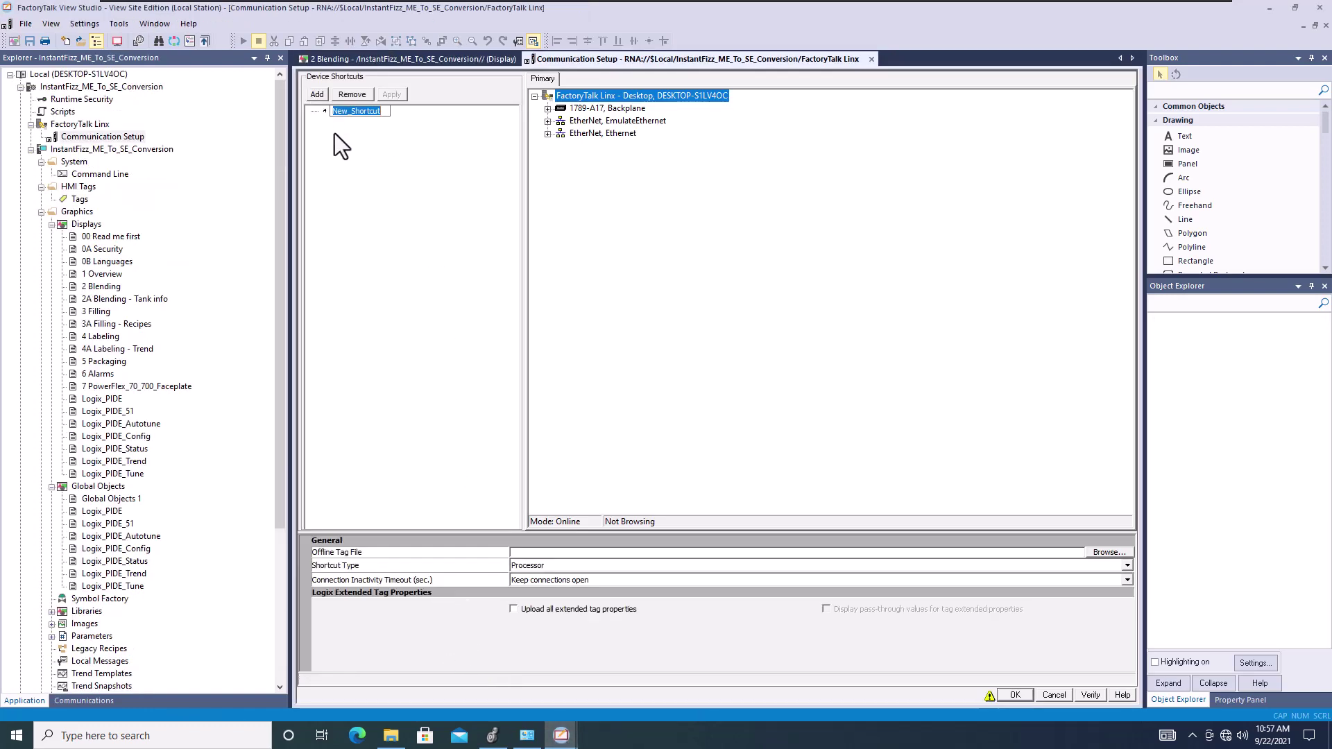
left_click(384, 115)
type("PLC1")
left_click(1027, 693)
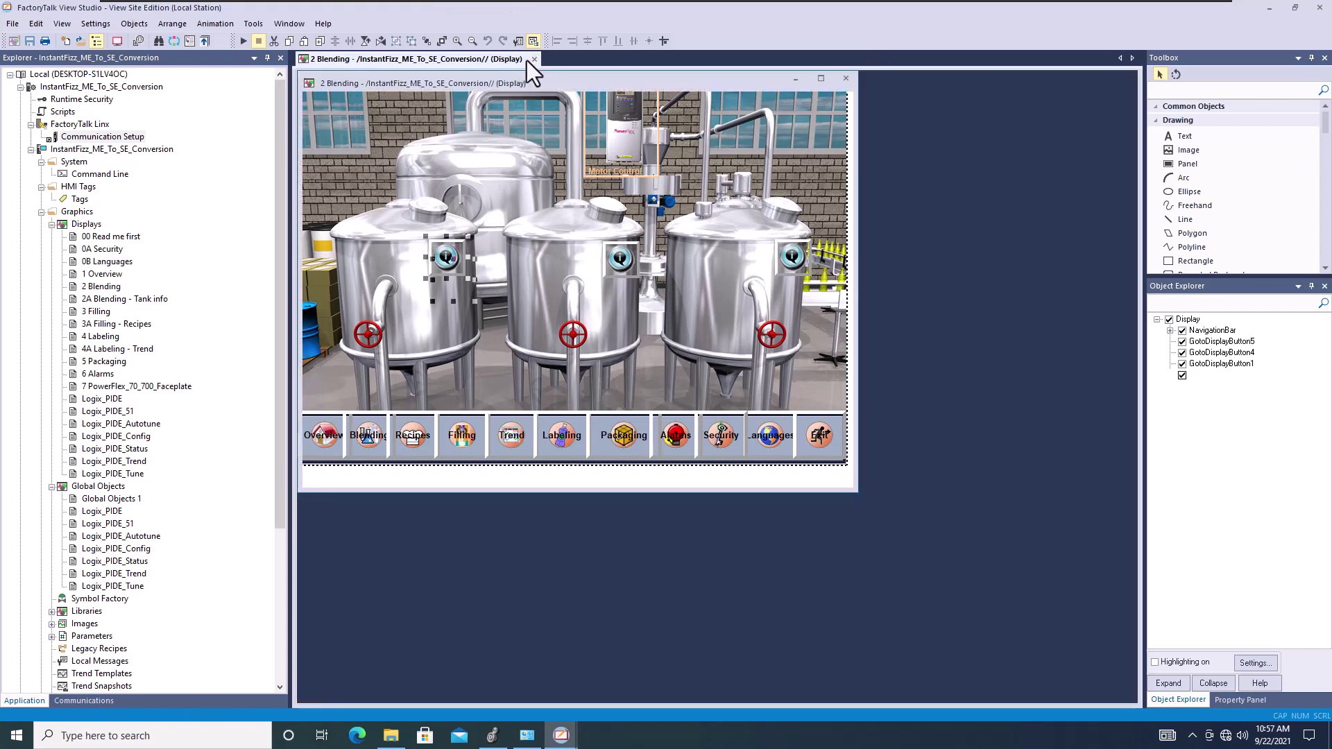
- Close the 2 Blending display and review the converted application's components in the explorer tree
left_click(533, 59)
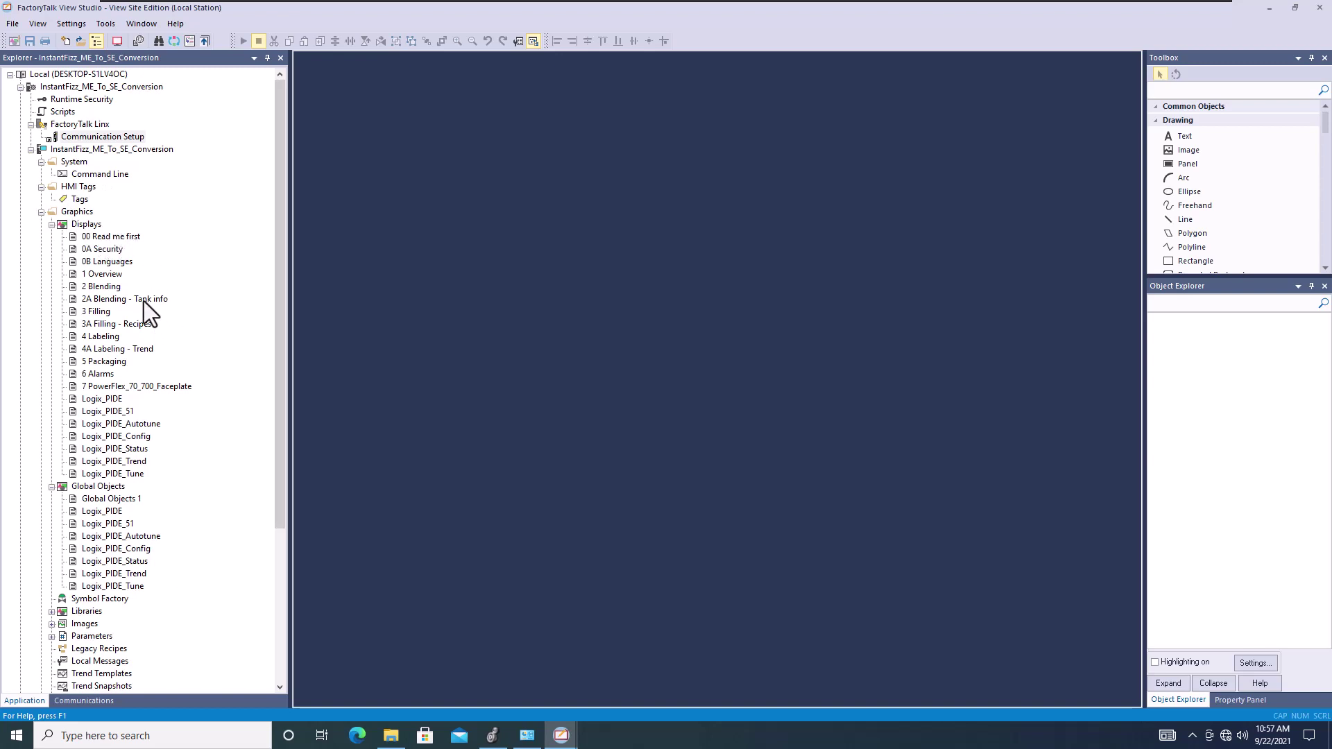
scroll(144, 301, "down", 6)
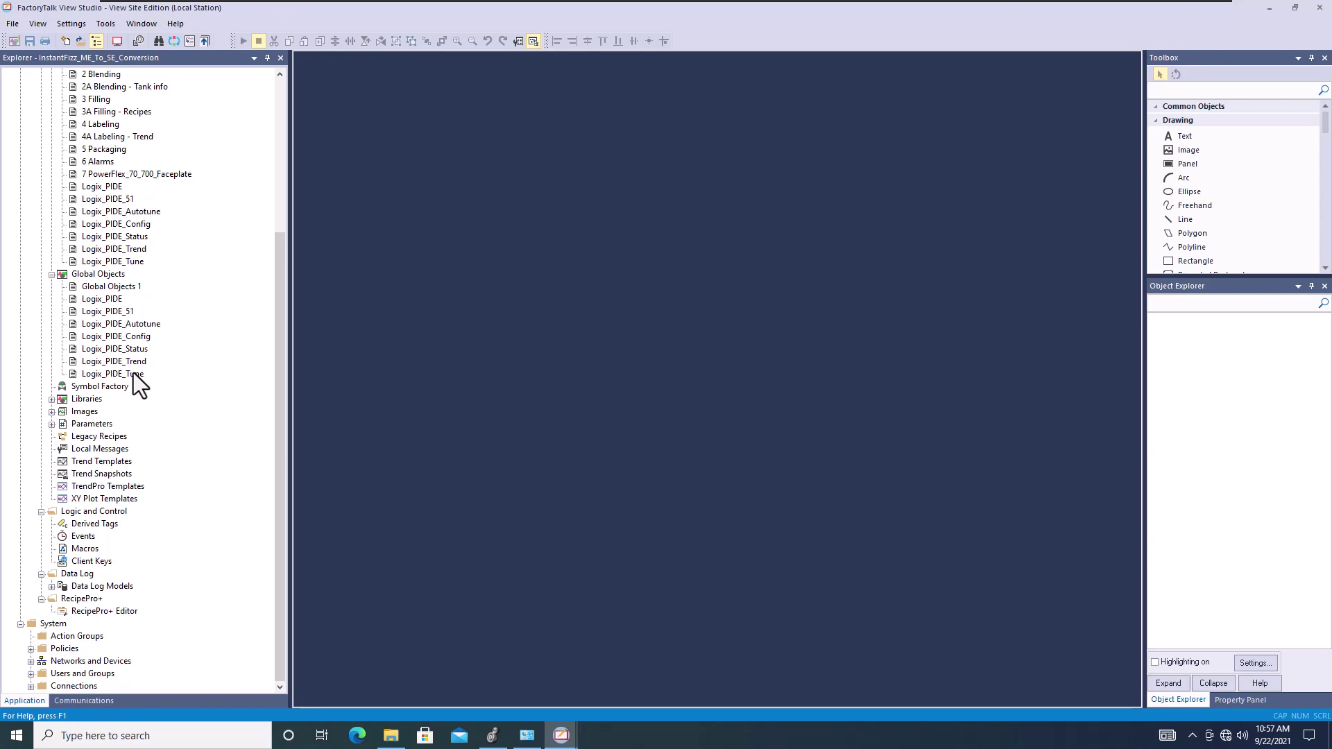
left_click_drag(276, 332, 276, 167)
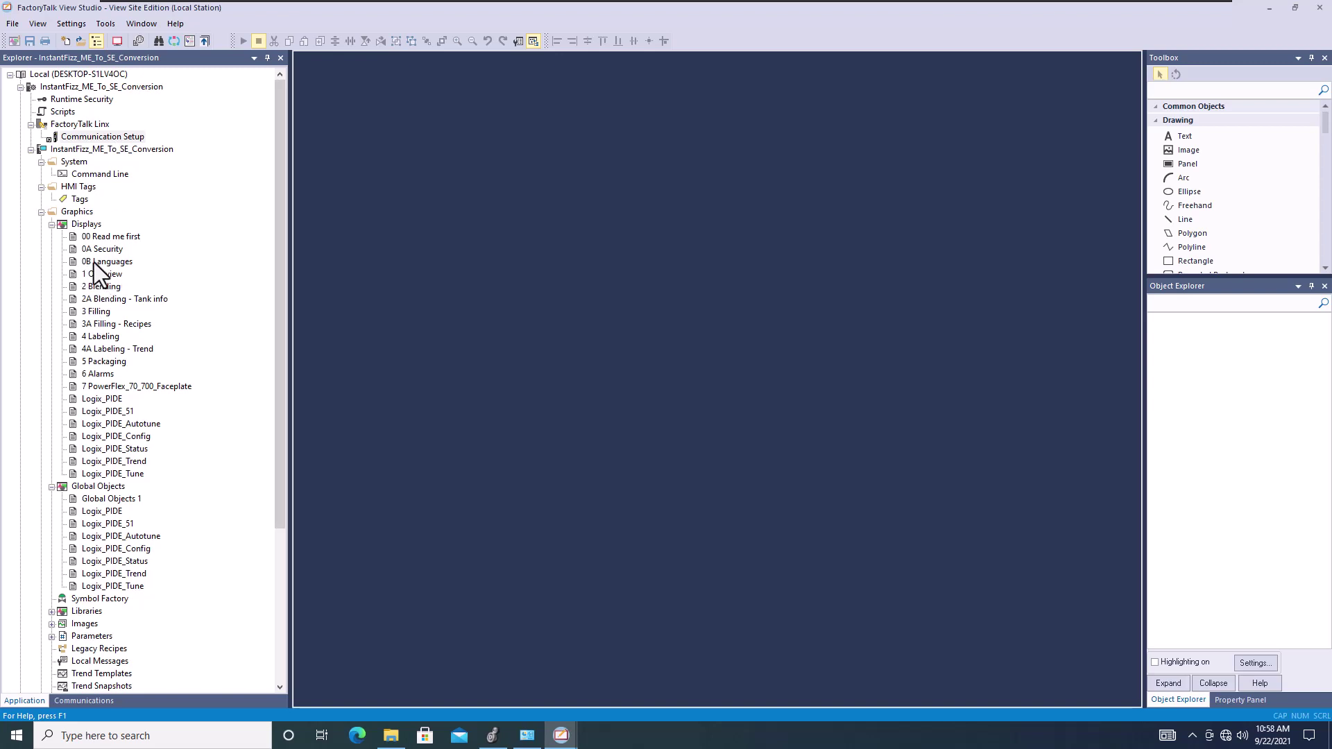
- View the operation types in the Graphics Import Export Wizard for the displays and cancel the wizard
left_click(81, 224)
right_click(82, 224)
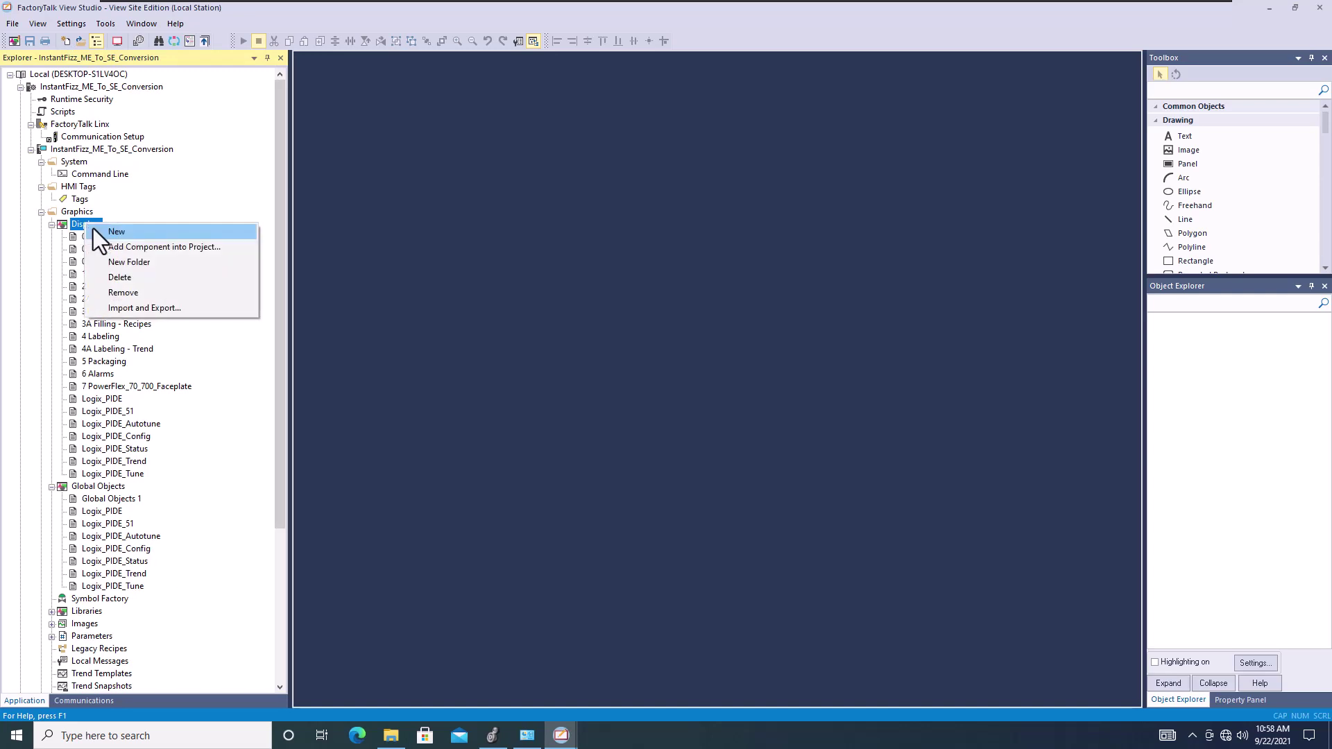
left_click(125, 307)
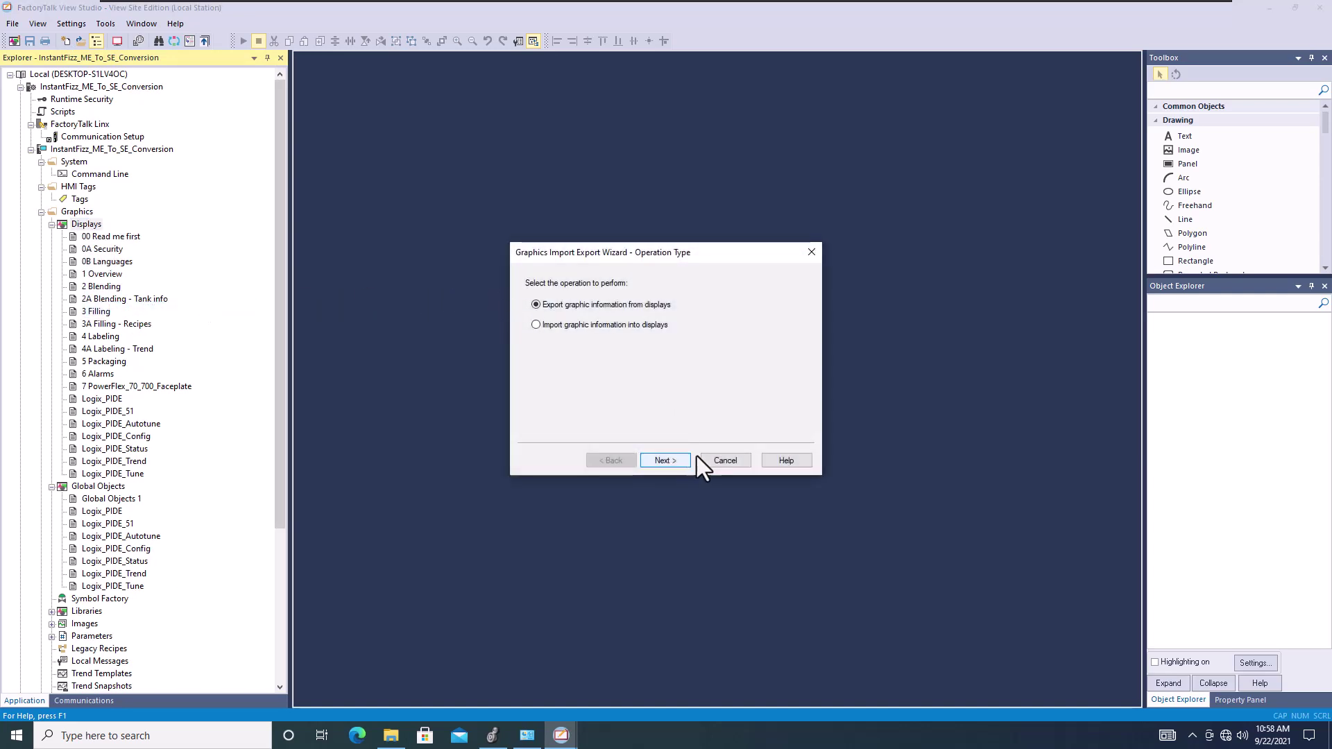
left_click(709, 456)
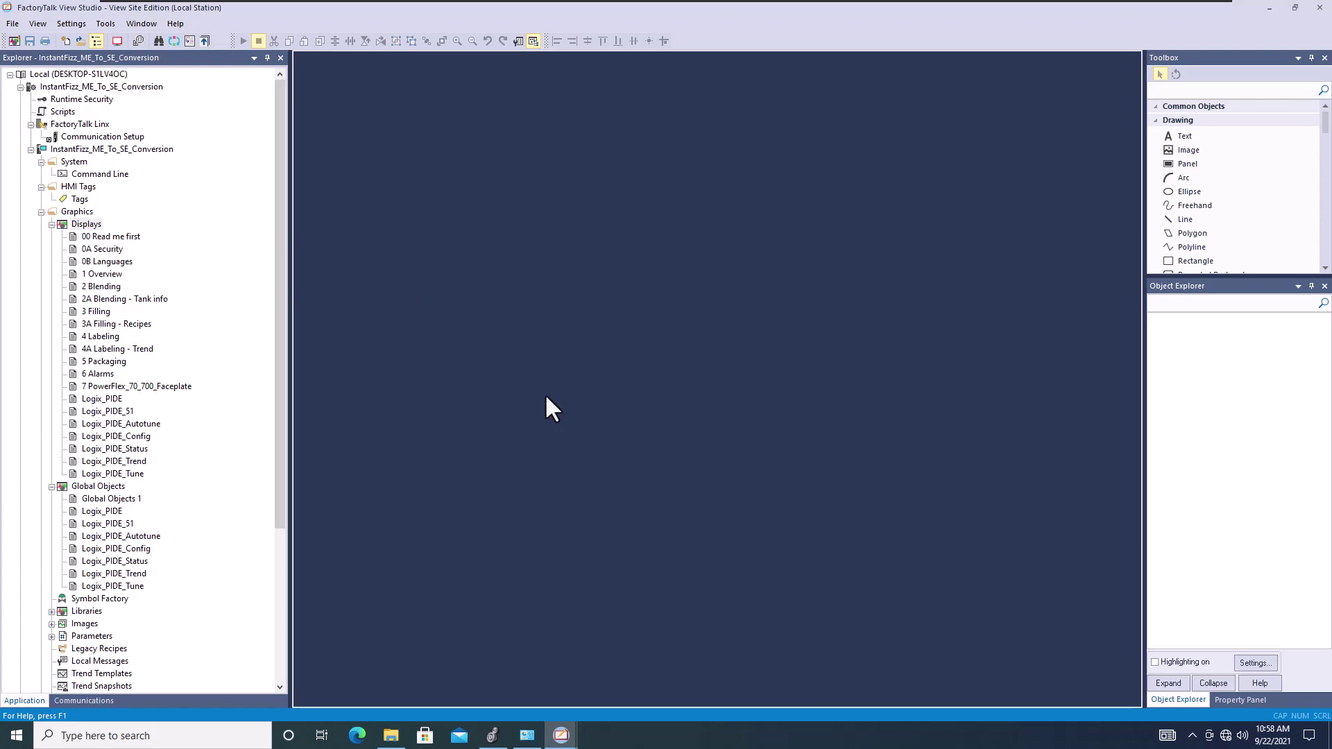